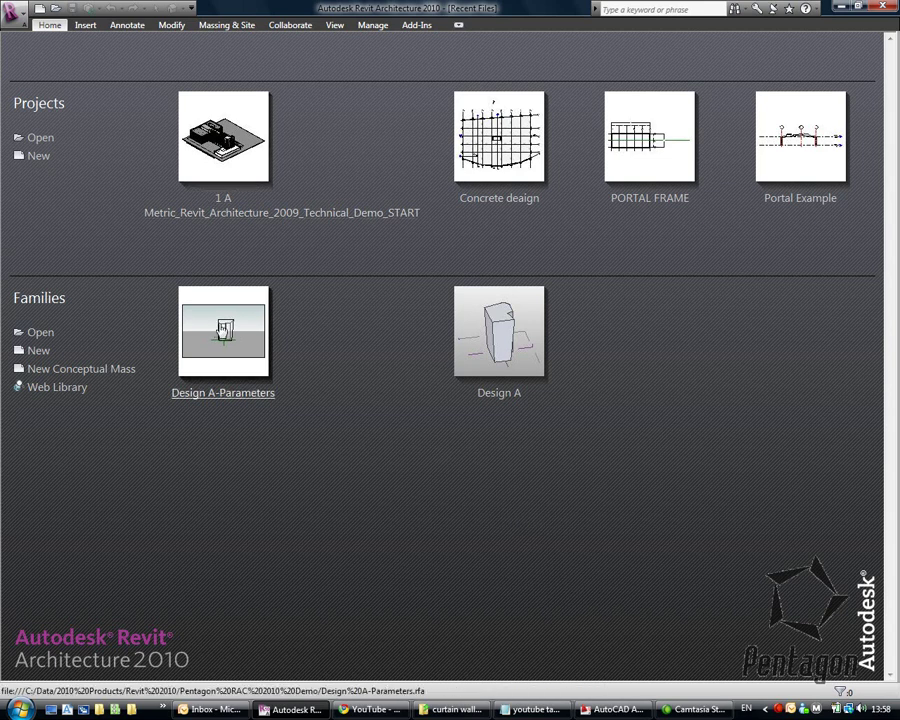
# Create a new project from the DefaultGBRENU.rte metric template, opening sheet A100.
pyautogui.click(14, 13)
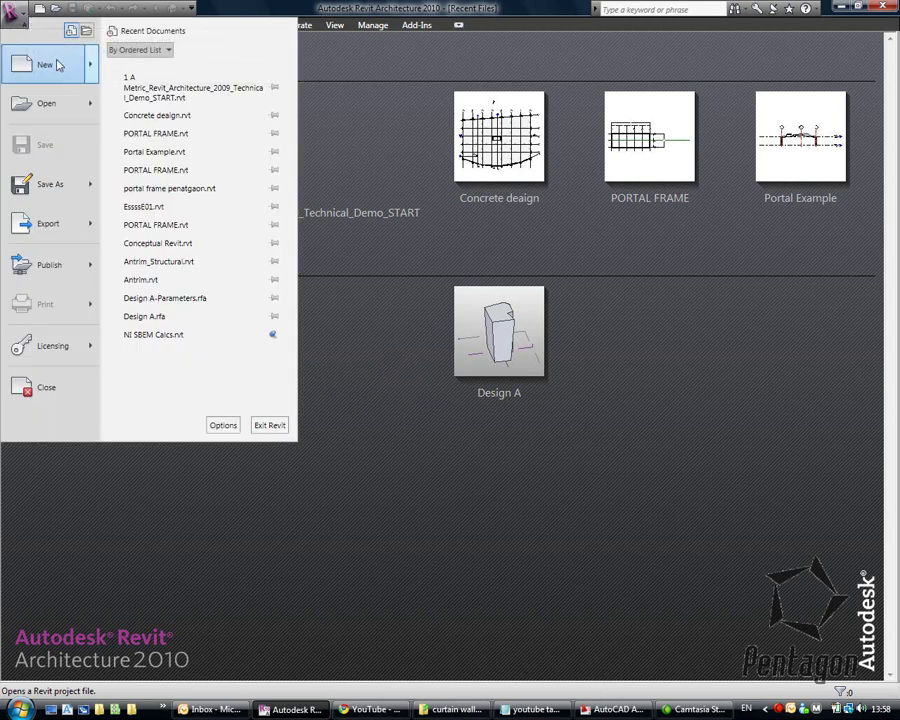
pyautogui.moveTo(57, 65)
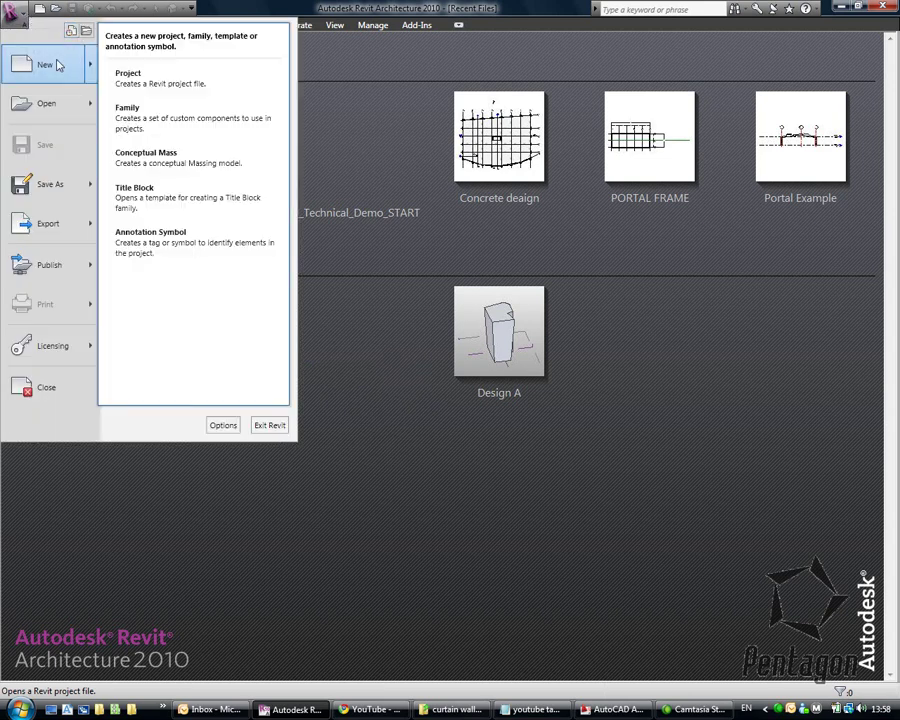
pyautogui.click(148, 84)
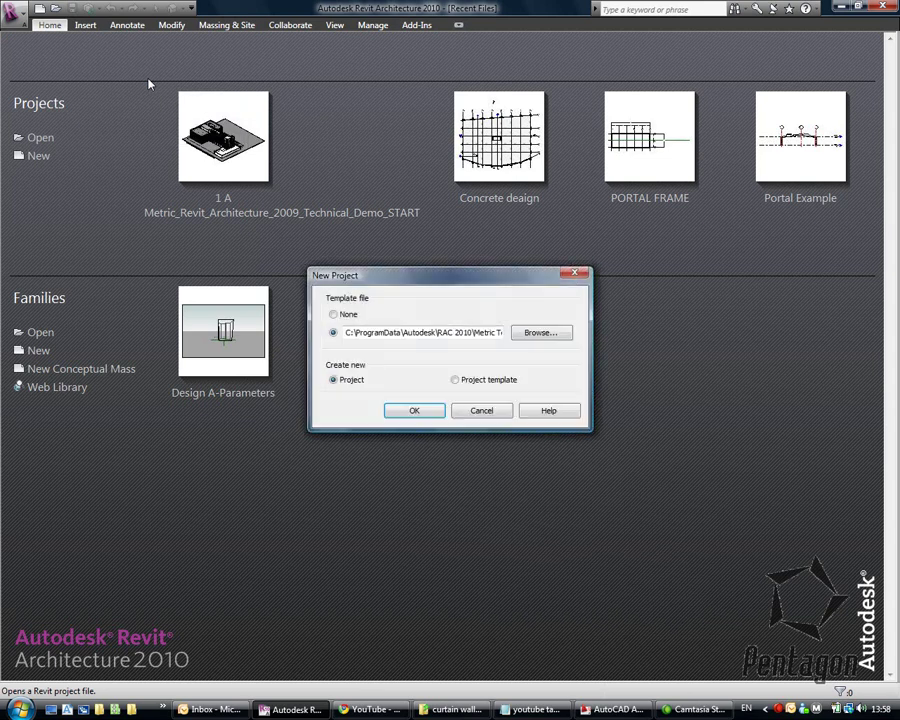
pyautogui.moveTo(378, 333); pyautogui.dragTo(535, 352)
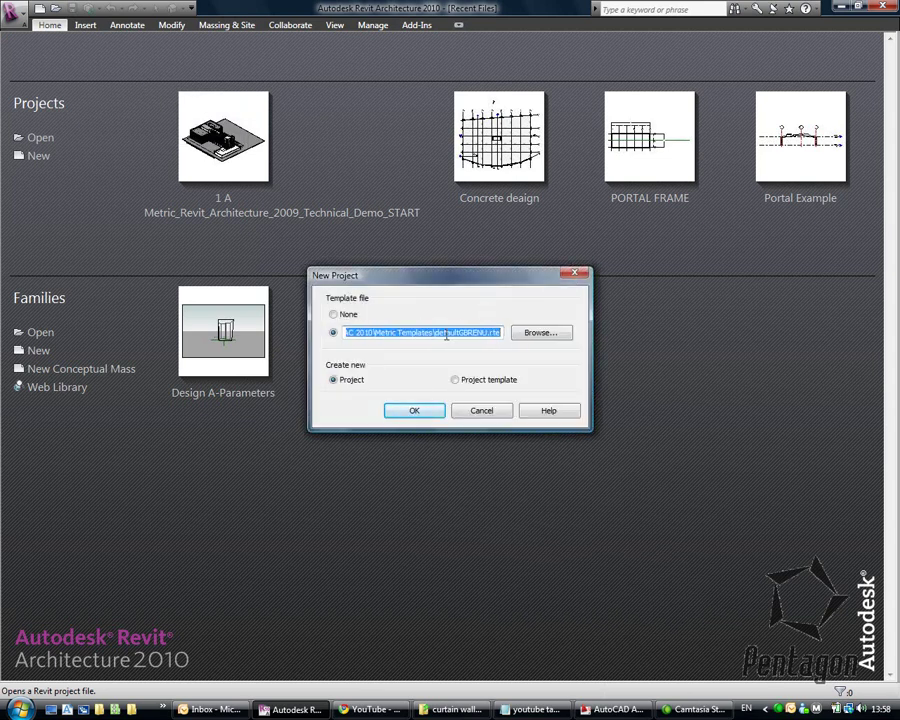
pyautogui.click(536, 332)
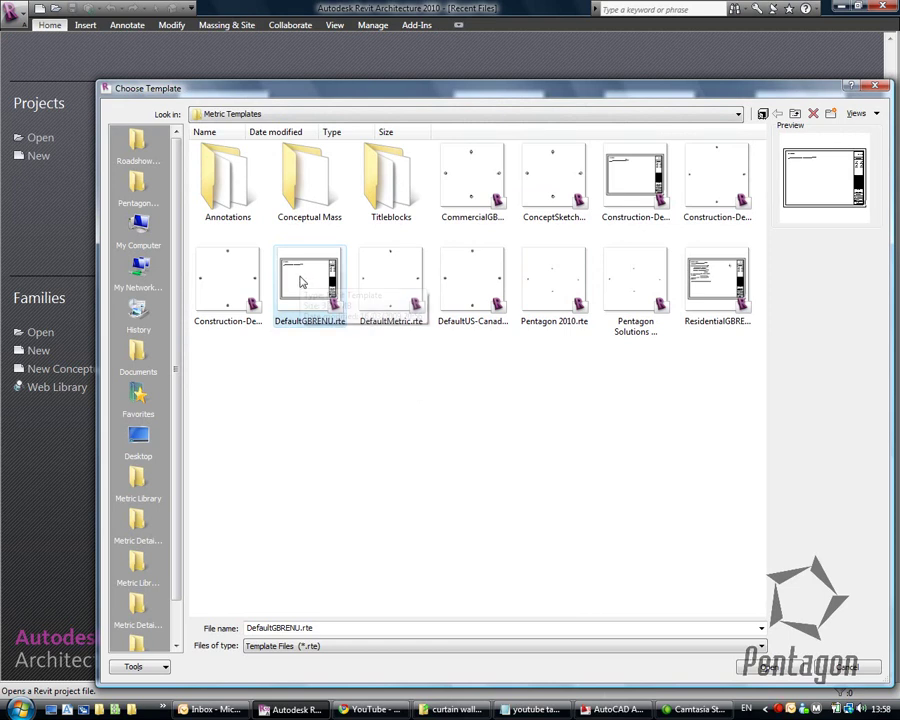
pyautogui.click(383, 275)
pyautogui.click(310, 289)
pyautogui.doubleClick(310, 289)
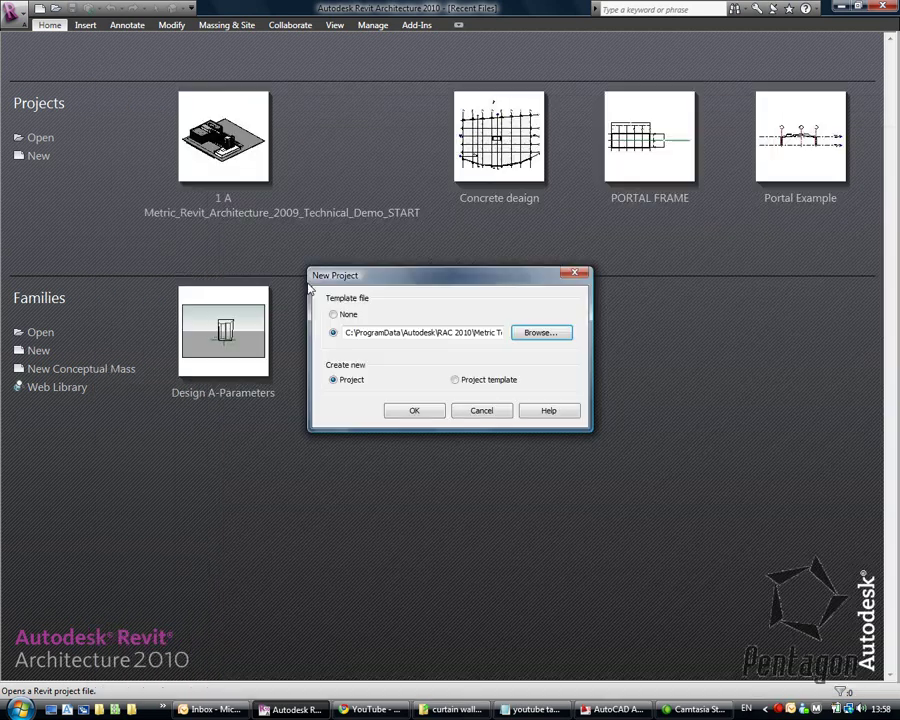
pyautogui.click(412, 411)
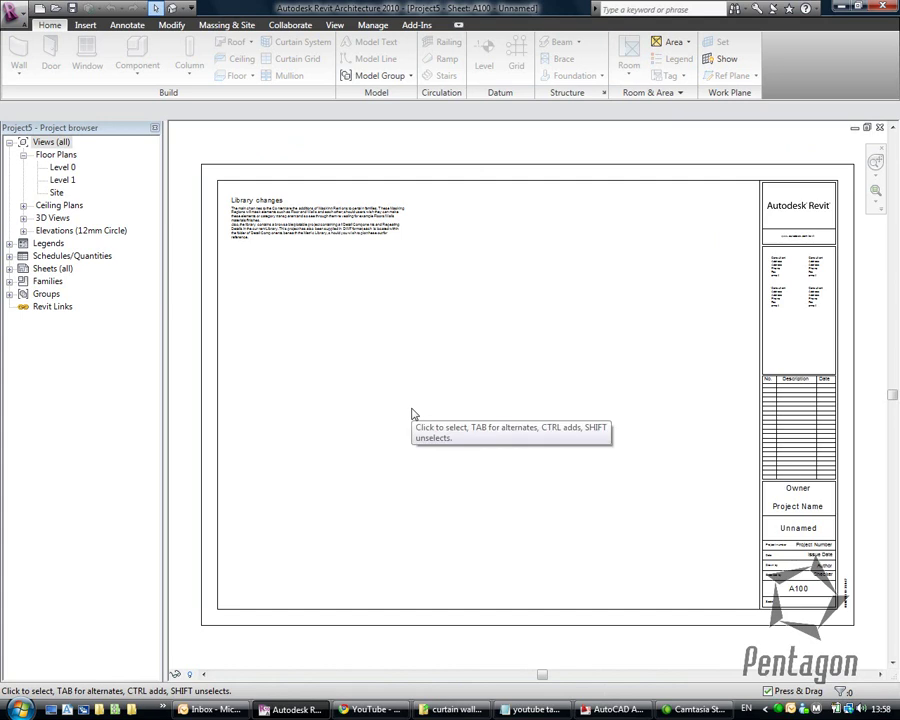
# Open the West elevation after browsing the other elevation views.
pyautogui.doubleClick(62, 168)
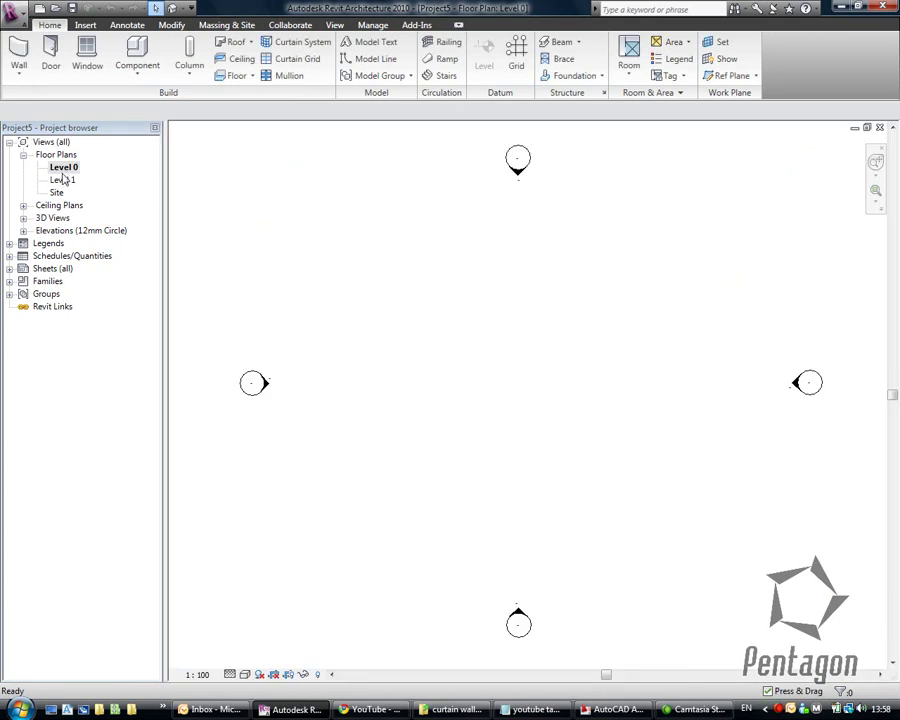
pyautogui.click(23, 231)
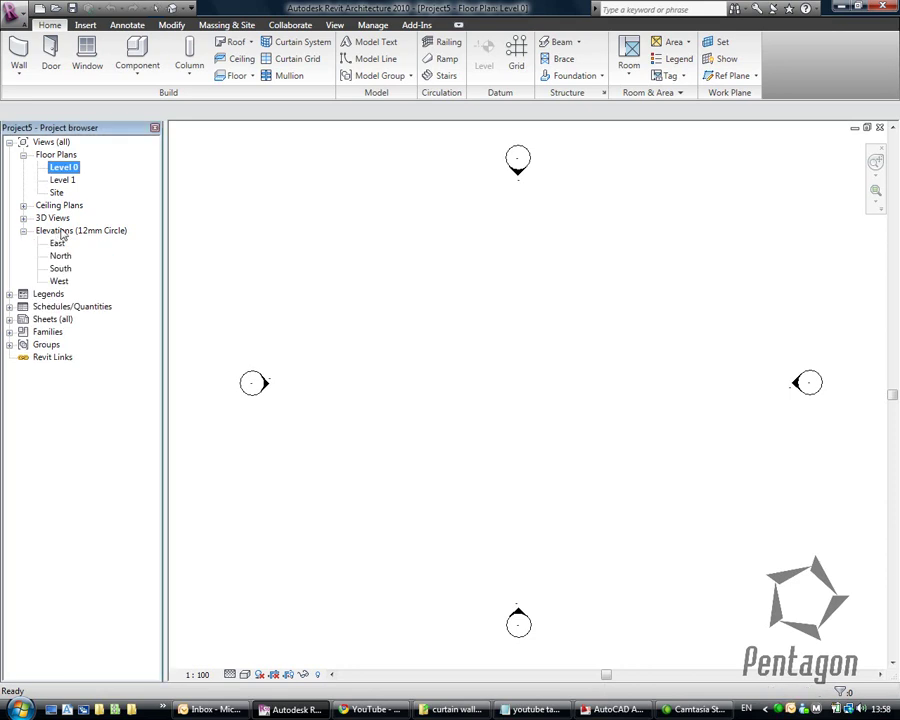
pyautogui.doubleClick(58, 244)
pyautogui.doubleClick(61, 256)
pyautogui.doubleClick(62, 268)
pyautogui.doubleClick(60, 281)
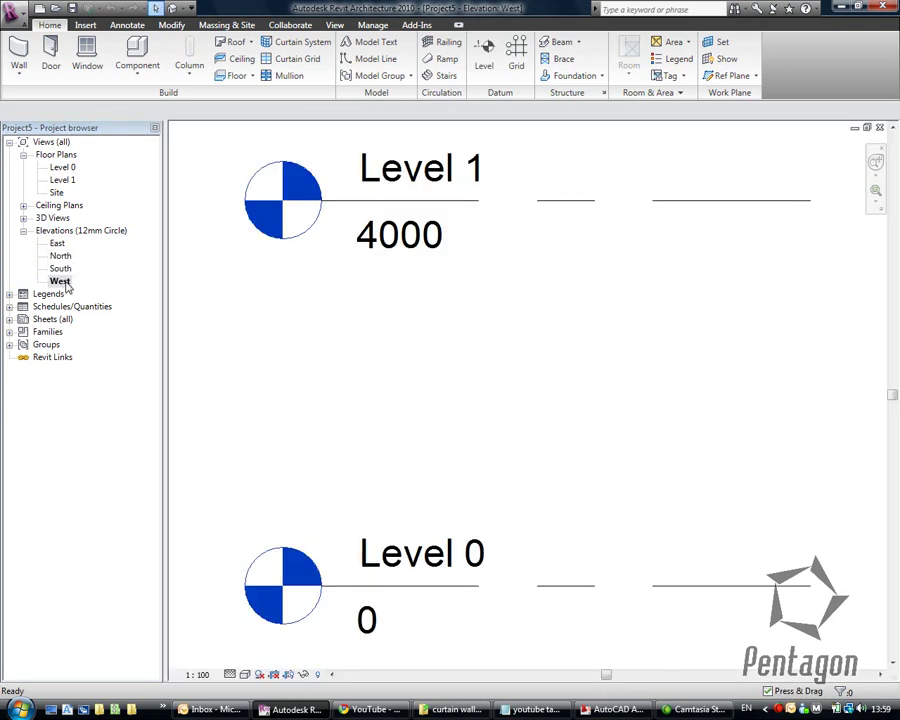
pyautogui.scroll(-3, 376, 277)
# Rename Level 0 to 'Ground Floor', renaming its matching views too.
pyautogui.click(416, 474)
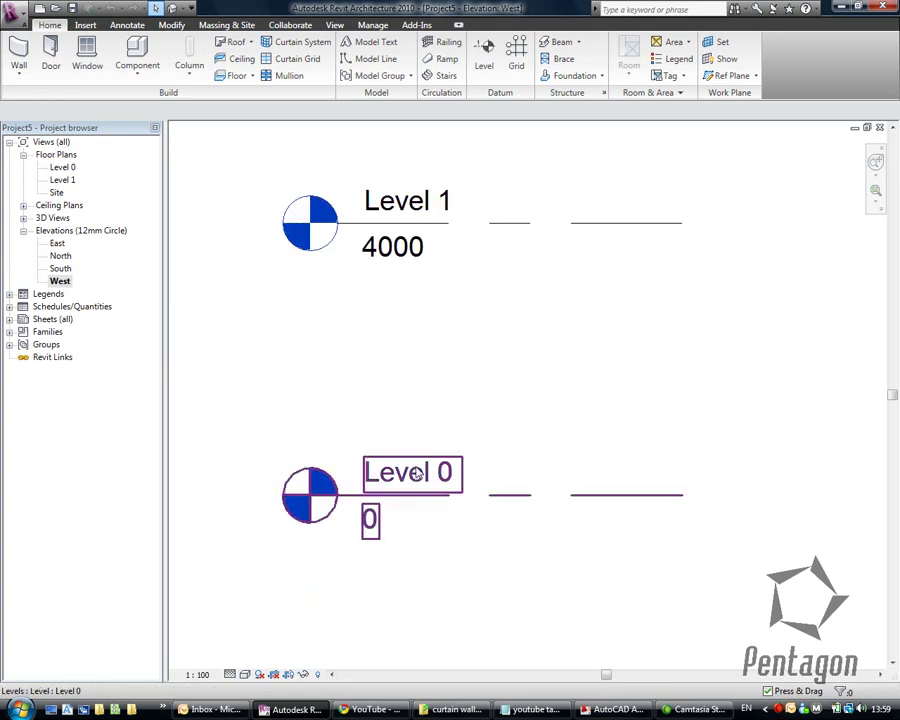
pyautogui.click(416, 474)
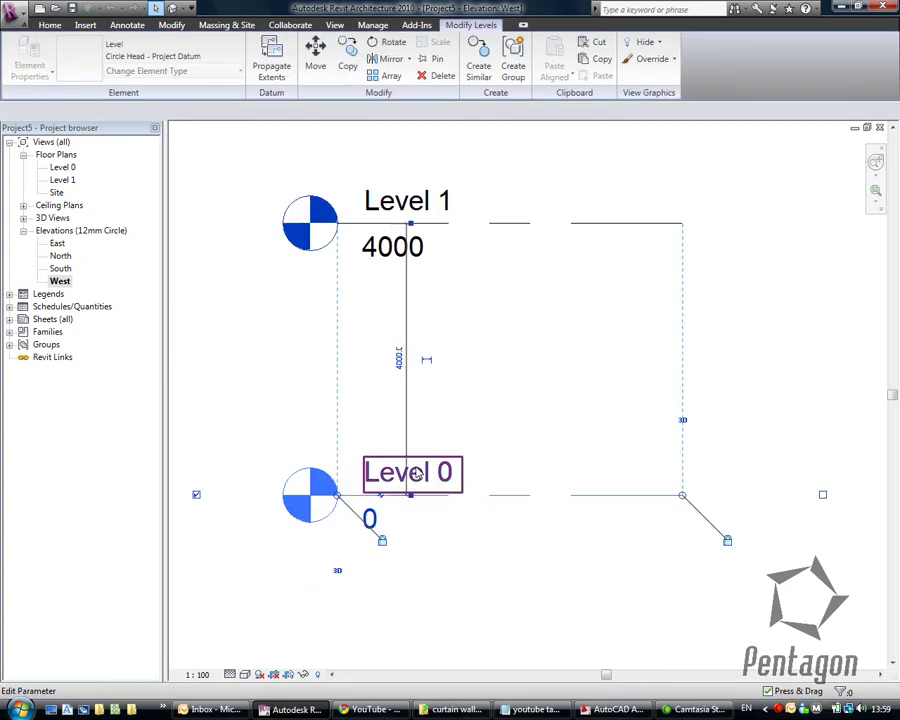
pyautogui.click(416, 474)
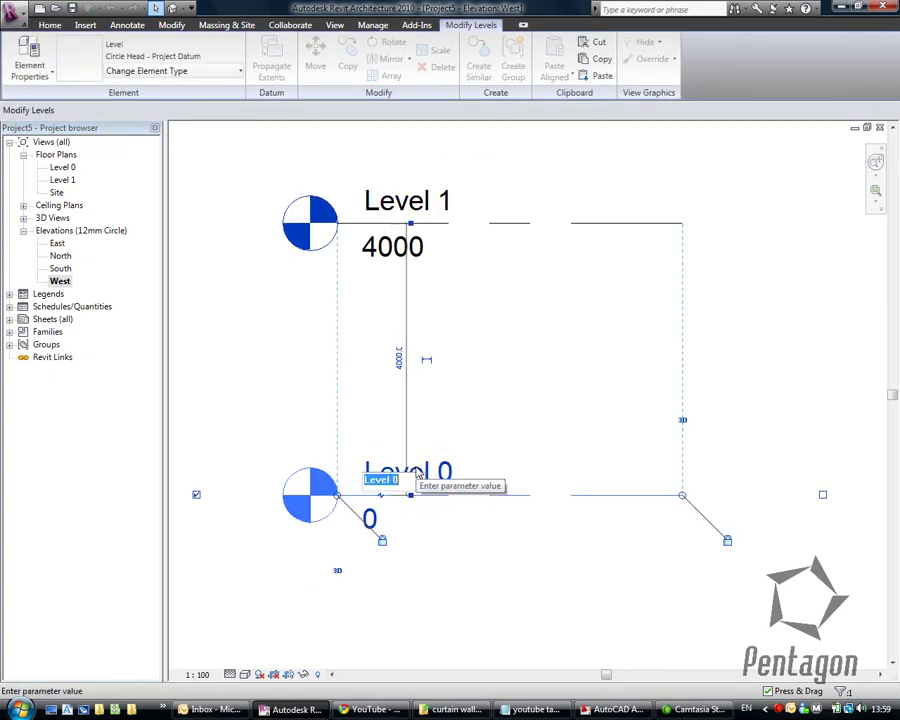
pyautogui.write('Ground Floor')
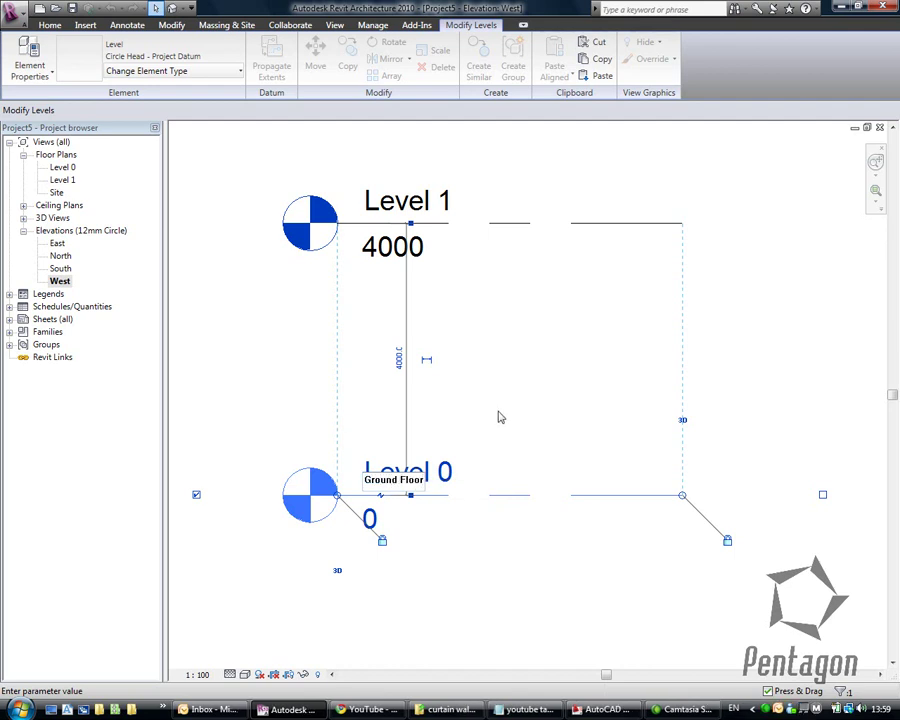
pyautogui.press('Return')
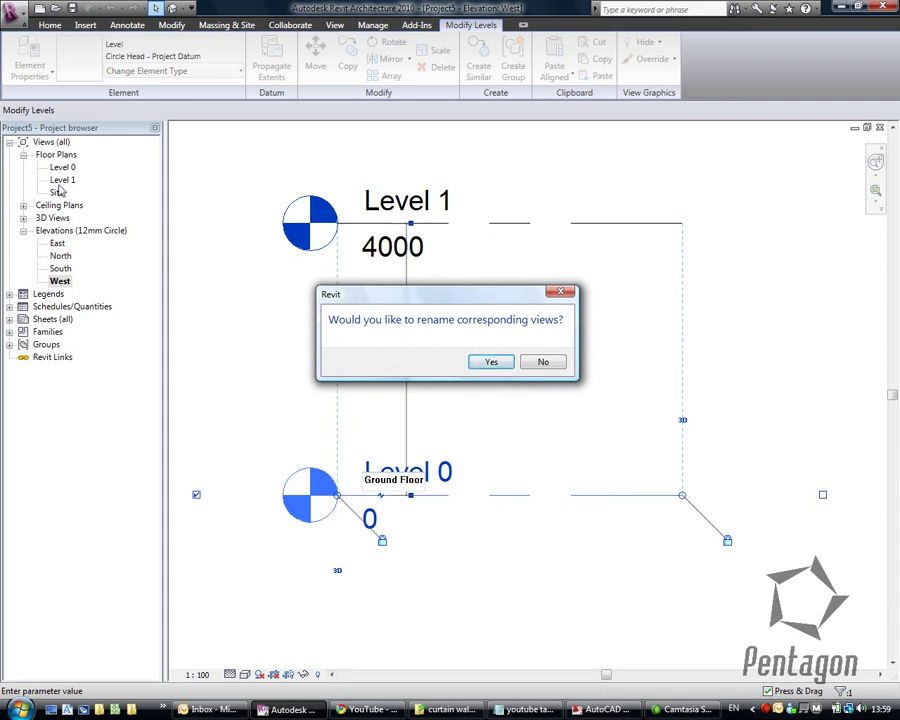
pyautogui.click(491, 362)
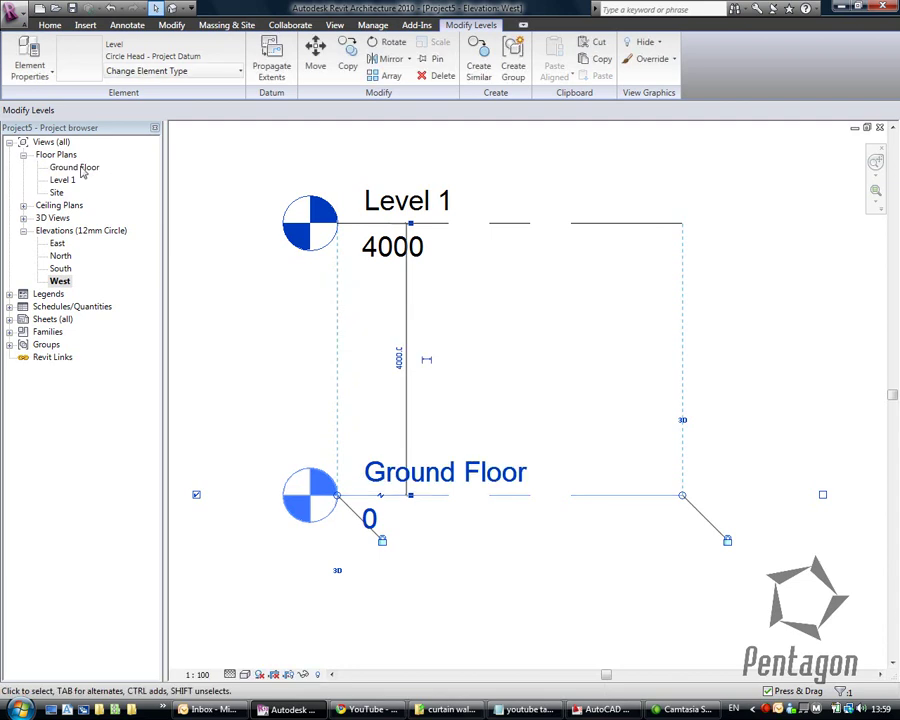
# Rename Level 1 to 'First Floor' with its views and set its elevation to 2800.
pyautogui.click(420, 212)
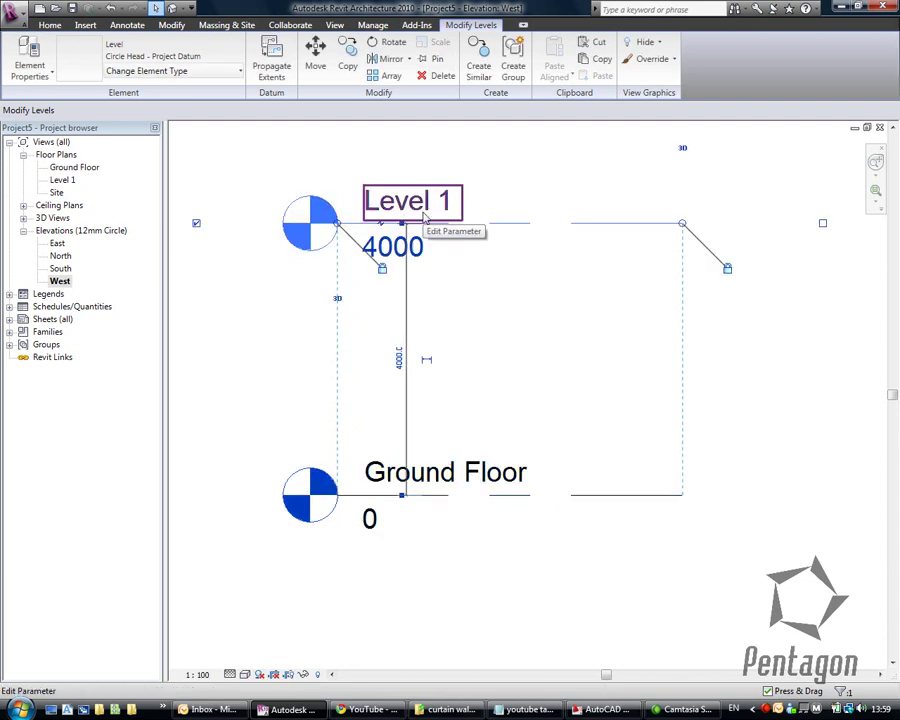
pyautogui.click(423, 210)
pyautogui.write('First Floor')
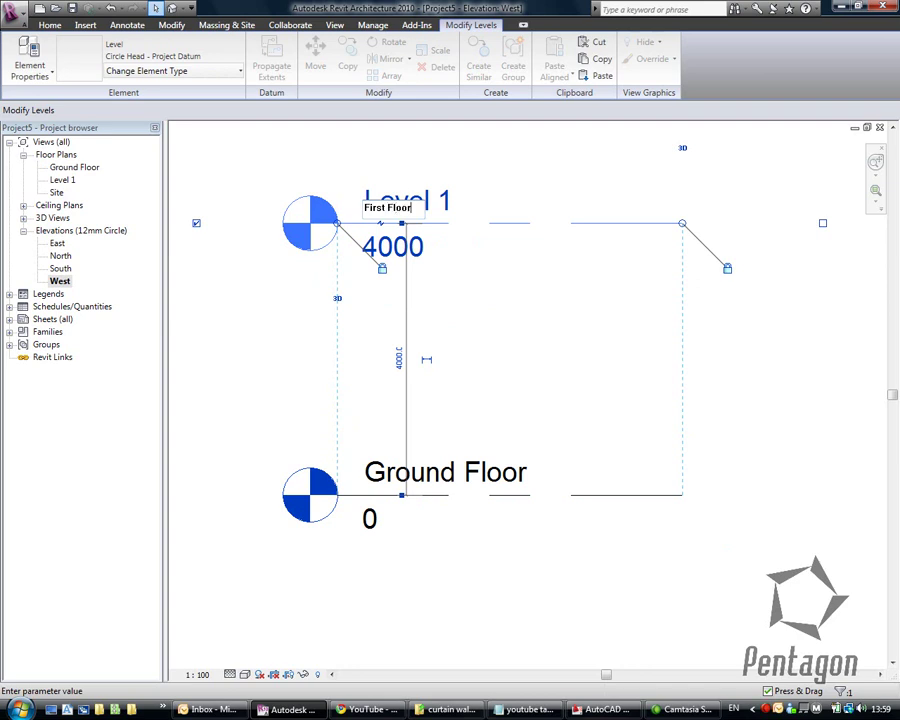
pyautogui.press('Return')
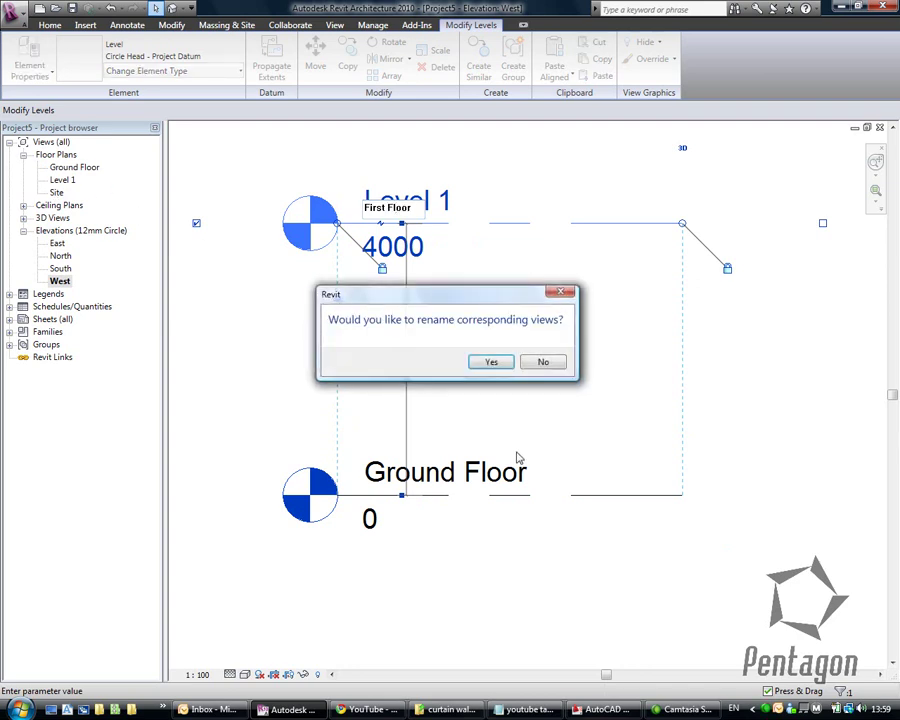
pyautogui.click(490, 362)
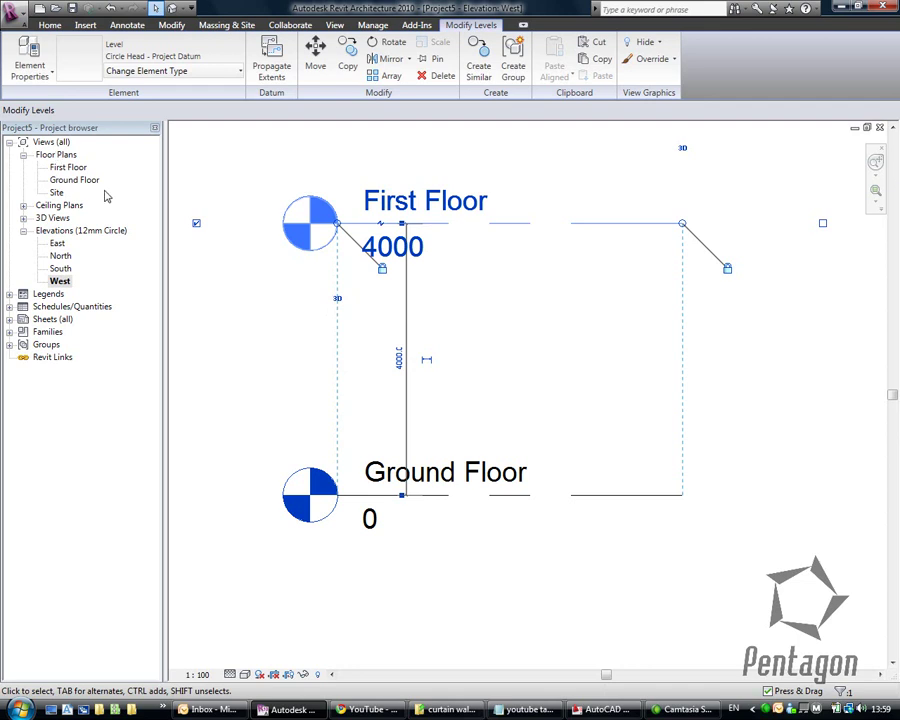
pyautogui.click(392, 246)
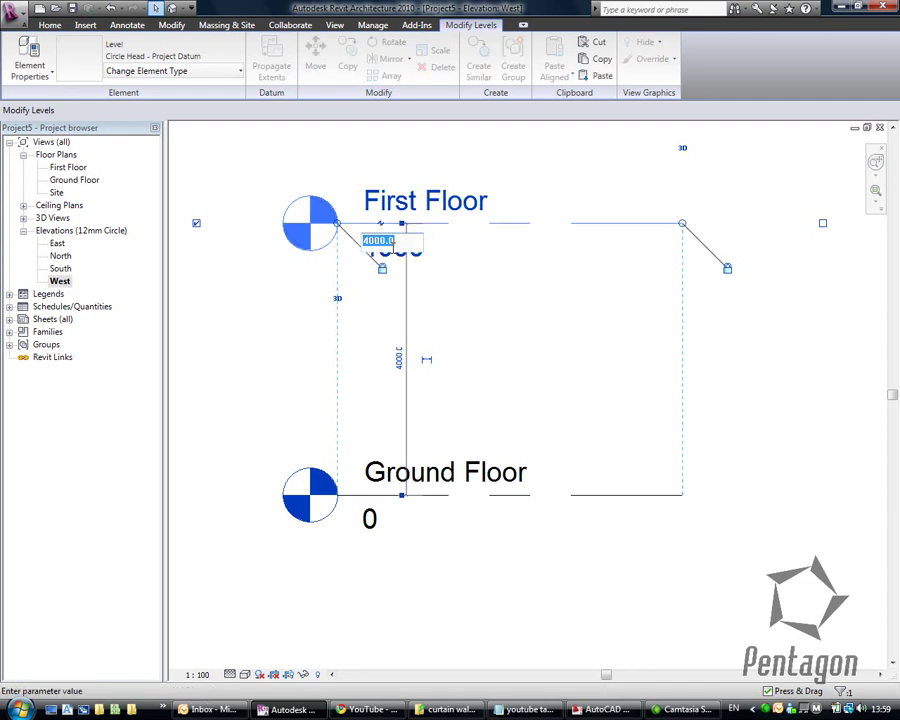
pyautogui.write('2800')
pyautogui.press('Return')
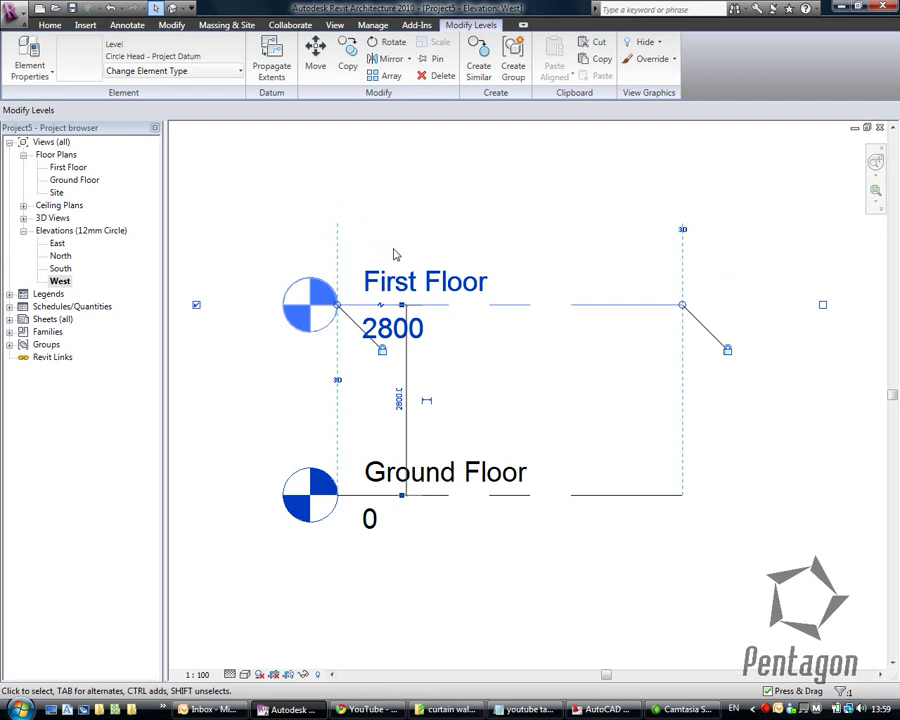
# Add a new level above First Floor in the West elevation.
pyautogui.click(390, 248)
pyautogui.scroll(-1, 388, 237)
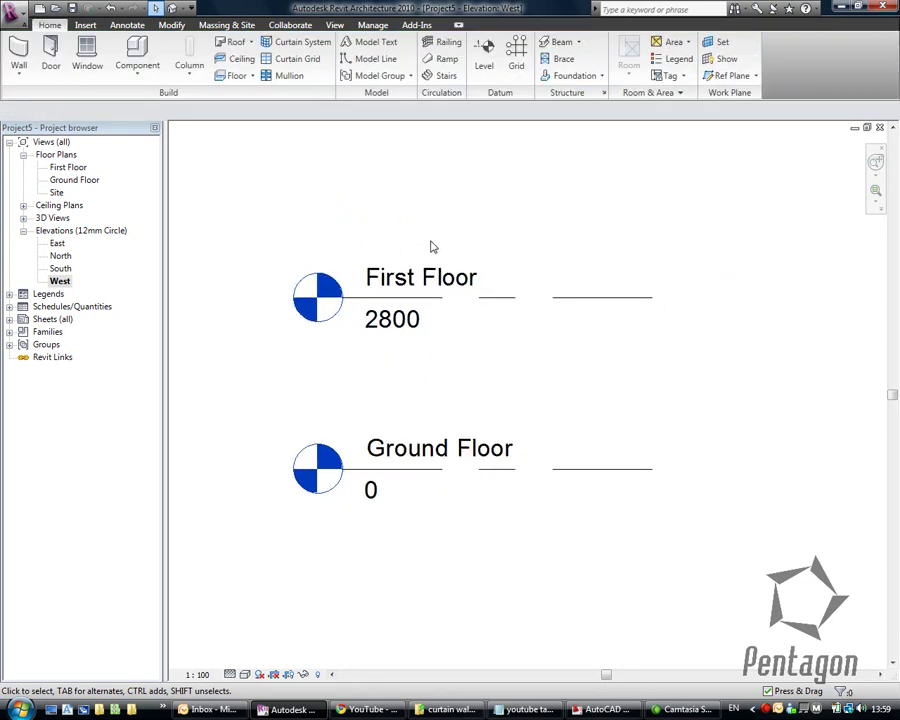
pyautogui.scroll(-1, 423, 255)
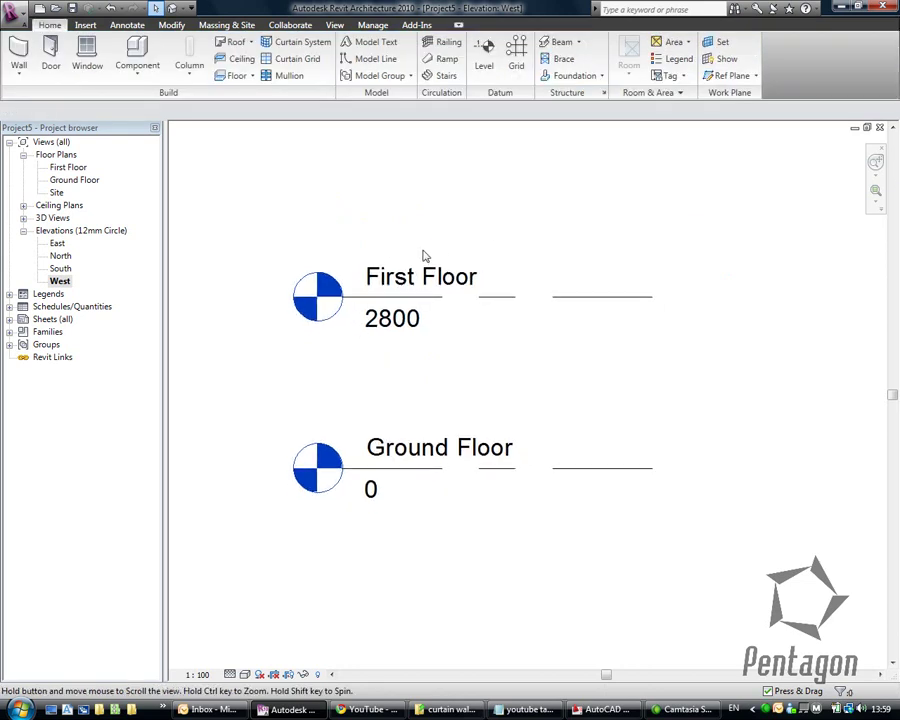
pyautogui.click(486, 62)
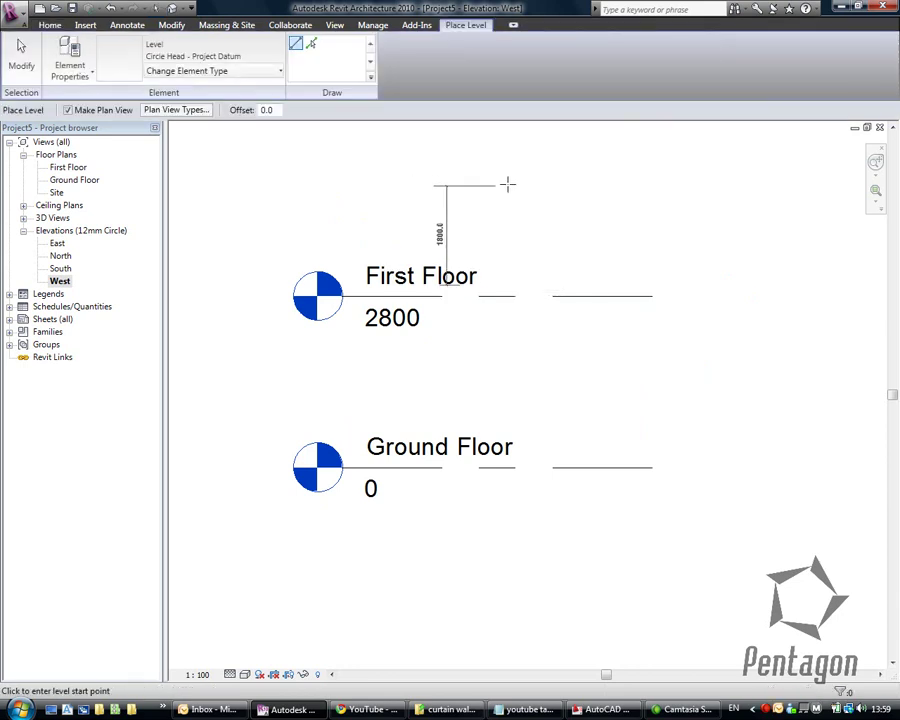
pyautogui.scroll(-2, 506, 182)
pyautogui.moveTo(545, 238); pyautogui.dragTo(452, 486, button='middle')
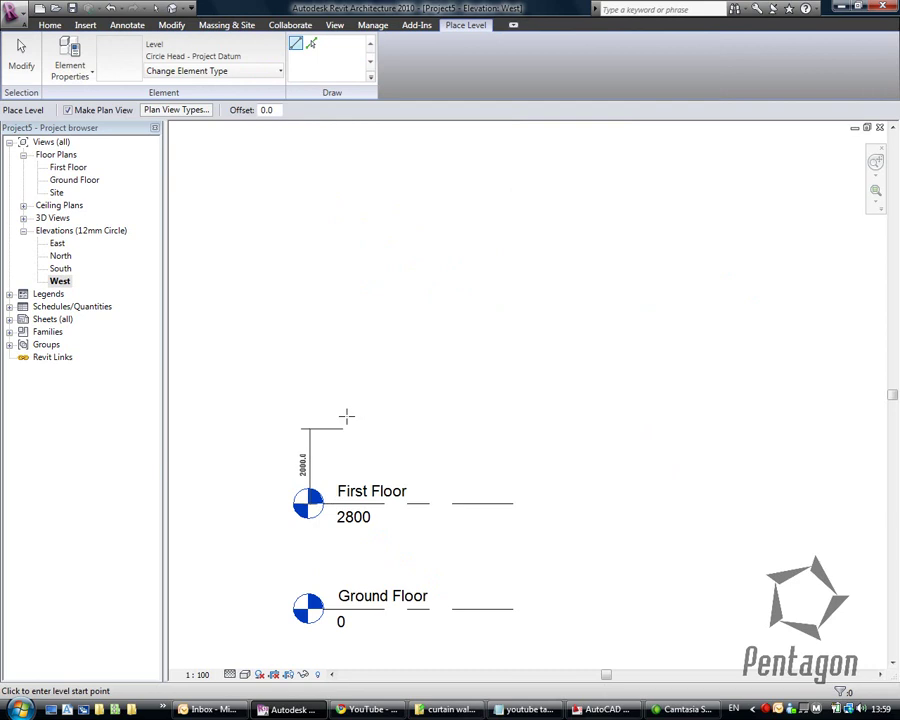
pyautogui.click(320, 373)
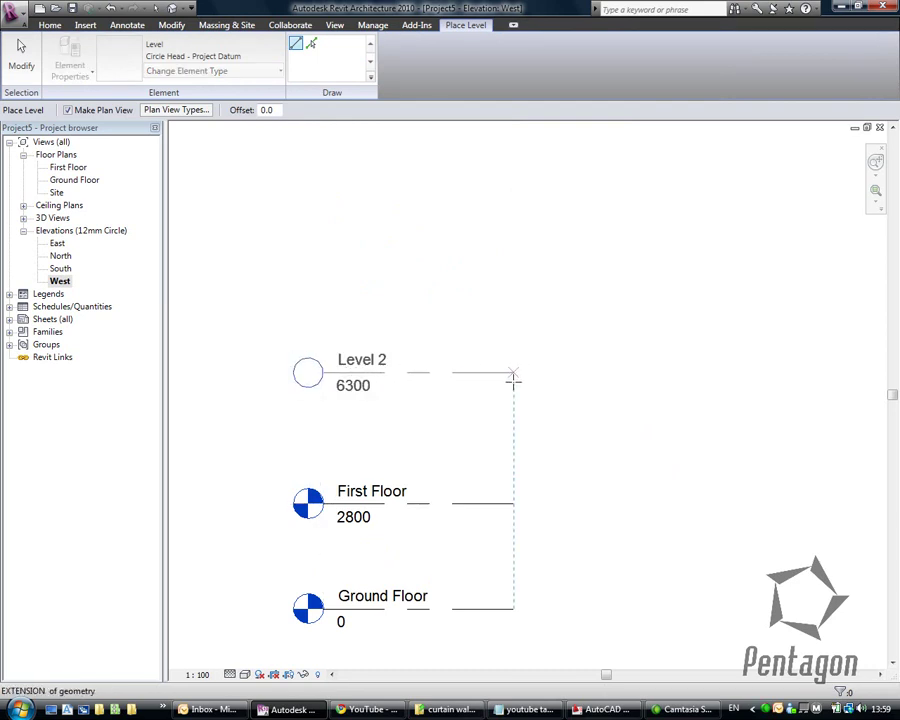
pyautogui.click(513, 373)
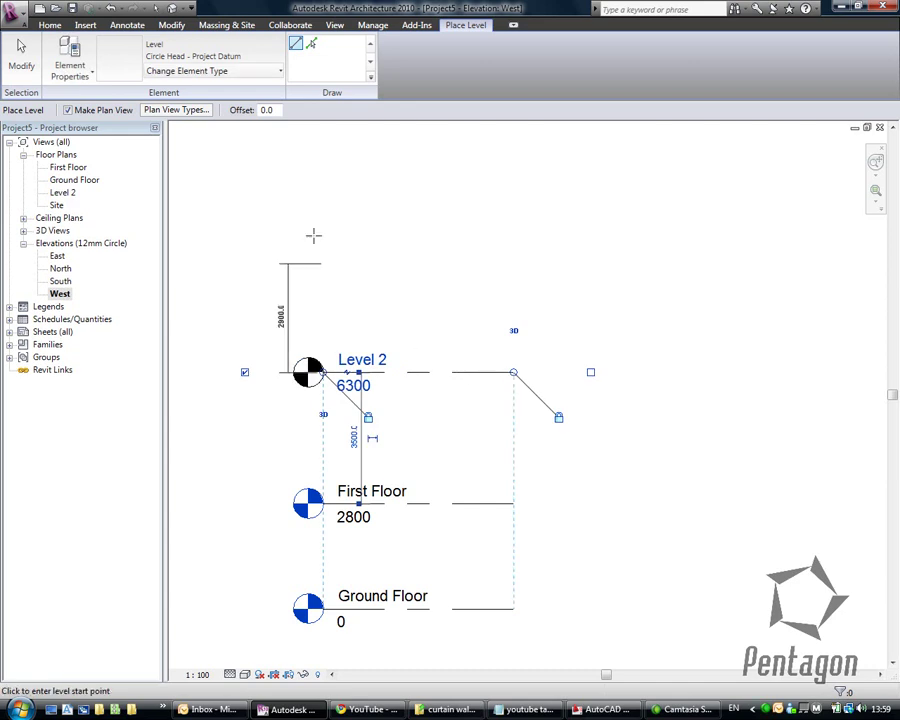
# Name the new level 'Wall Plate' and rename its floor plan view to match.
pyautogui.click(366, 362)
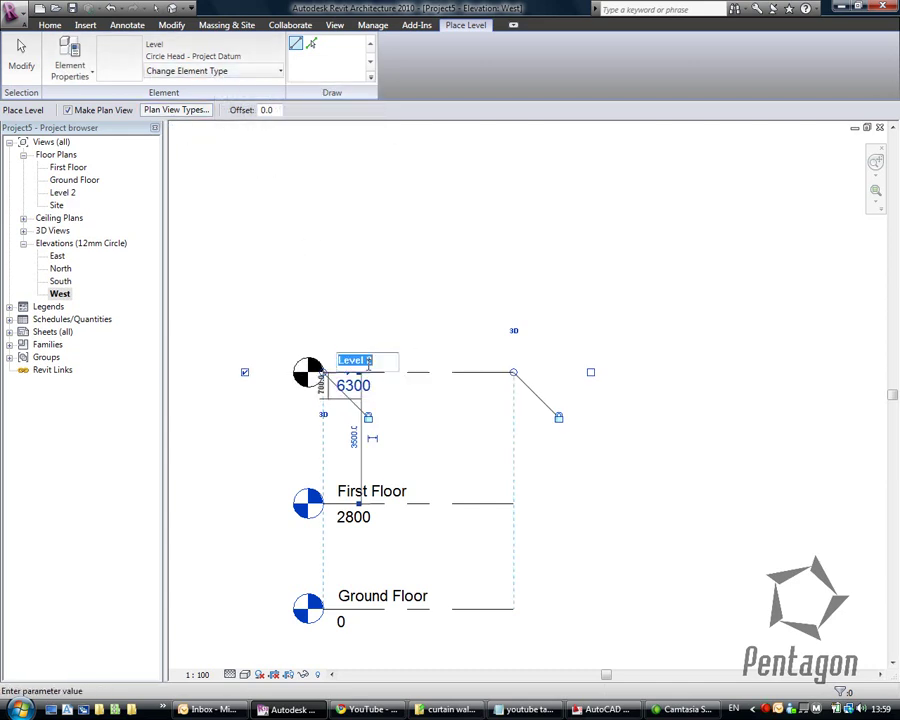
pyautogui.write('Wall Plate')
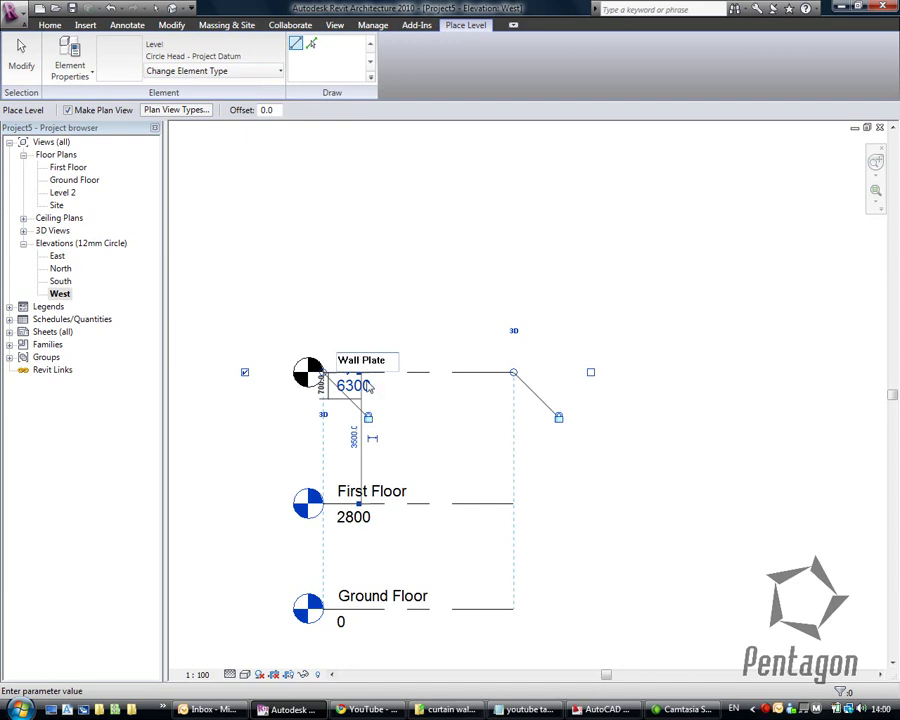
pyautogui.press('Return')
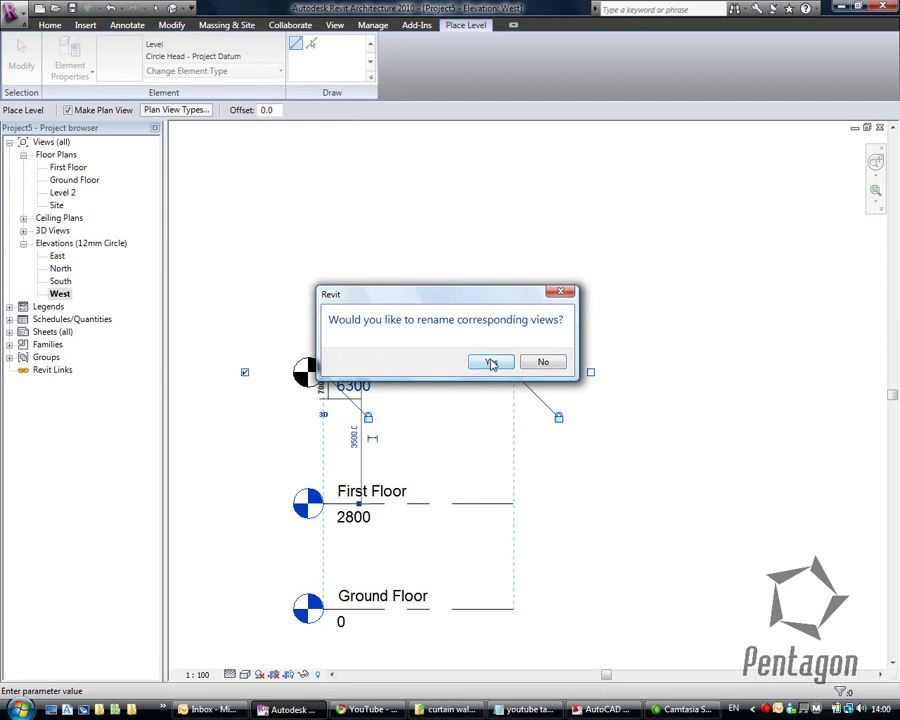
pyautogui.click(491, 362)
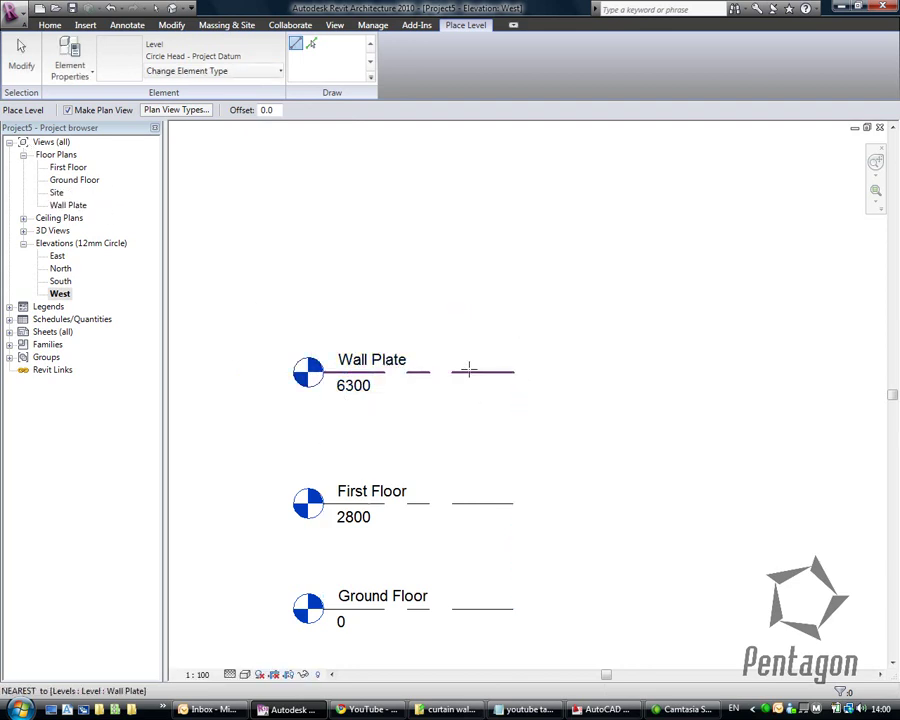
pyautogui.moveTo(450, 400); pyautogui.dragTo(467, 319, button='middle')
pyautogui.press('Escape')
pyautogui.press('Escape')
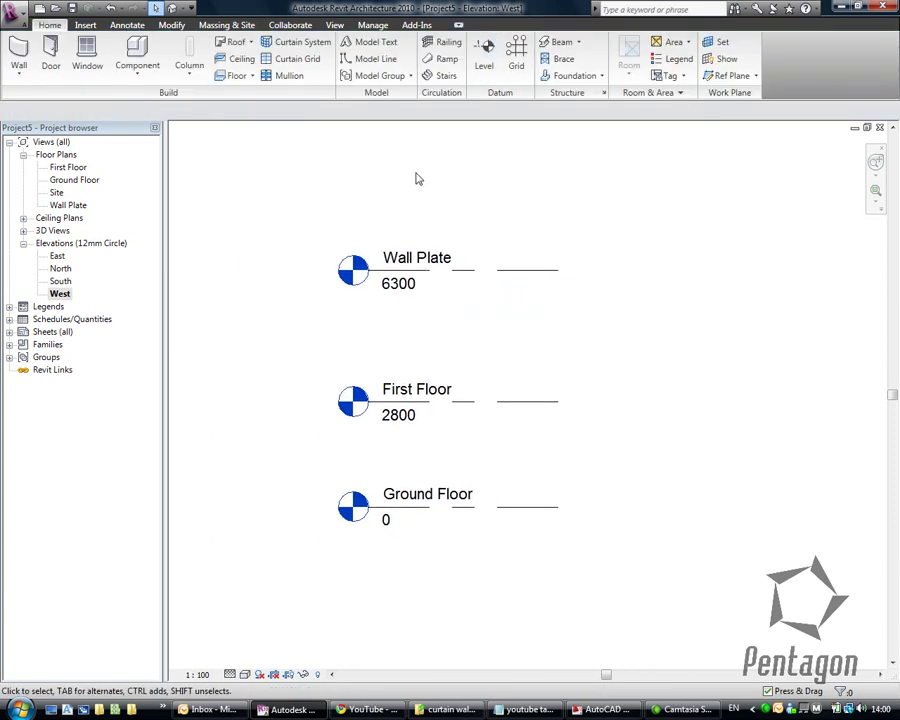
pyautogui.moveTo(417, 340); pyautogui.dragTo(415, 342, button='middle')
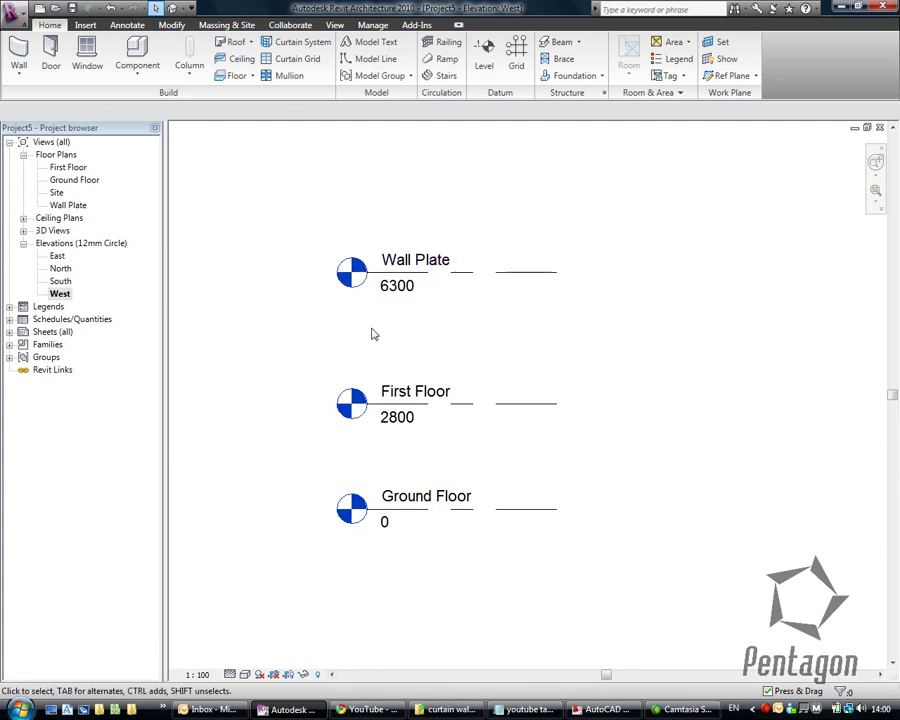
# Open the Ground Floor plan and drag the elevation markers to a new position.
pyautogui.doubleClick(75, 180)
pyautogui.scroll(-1, 562, 314)
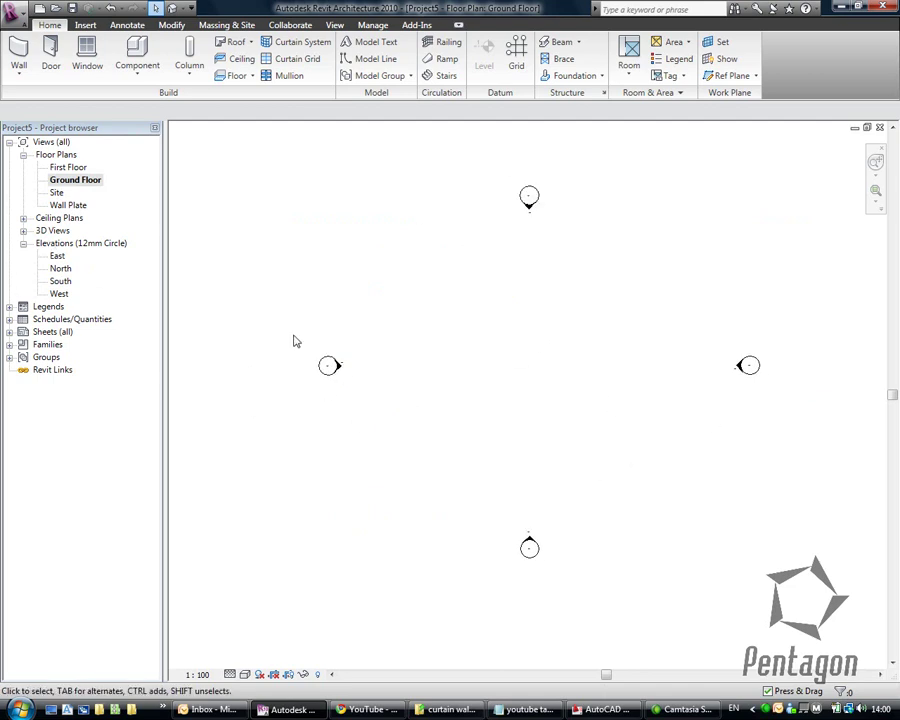
pyautogui.moveTo(293, 337)
pyautogui.mouseDown()
pyautogui.moveTo(372, 399)
pyautogui.moveTo(313, 368)
pyautogui.moveTo(333, 366)
pyautogui.mouseUp()
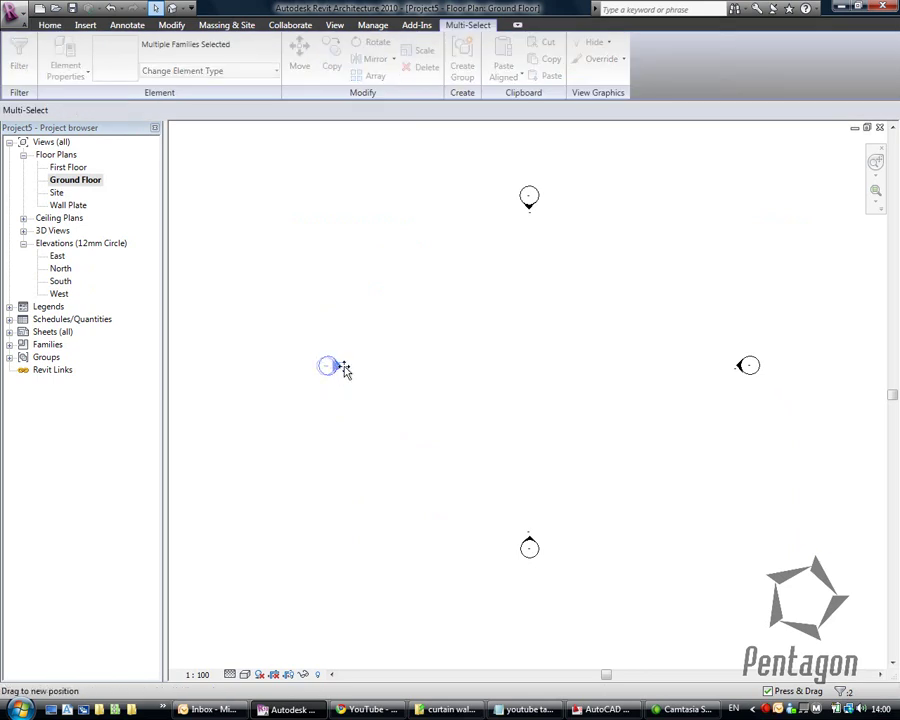
pyautogui.click(528, 387)
pyautogui.moveTo(518, 391); pyautogui.dragTo(463, 402, button='middle')
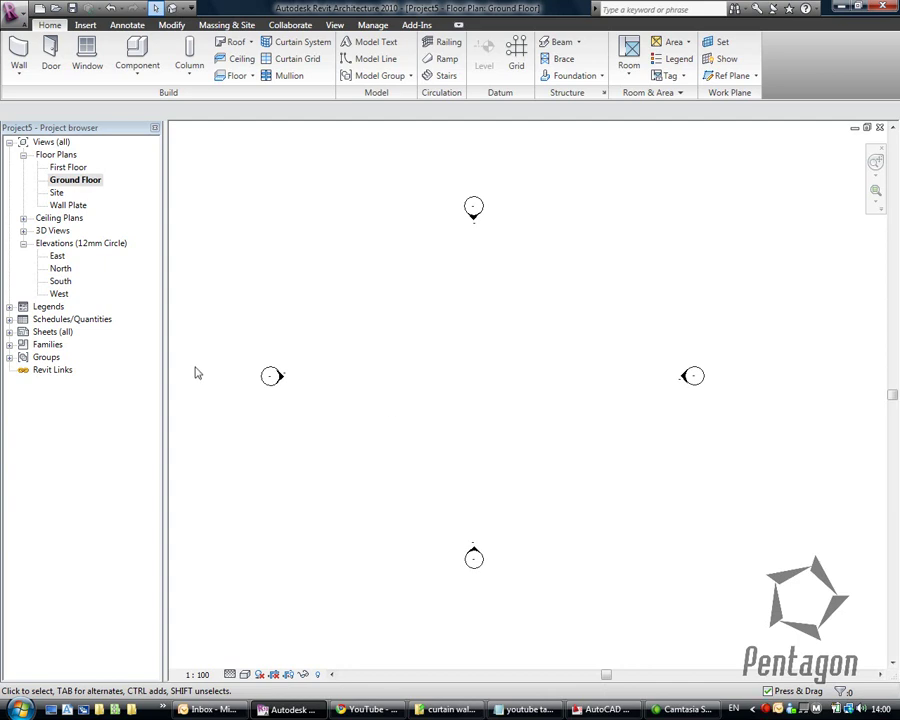
# Set up a Cav - 102 50 45i 100 p - Dense wall, up to First Floor, exterior finish face line.
pyautogui.click(19, 75)
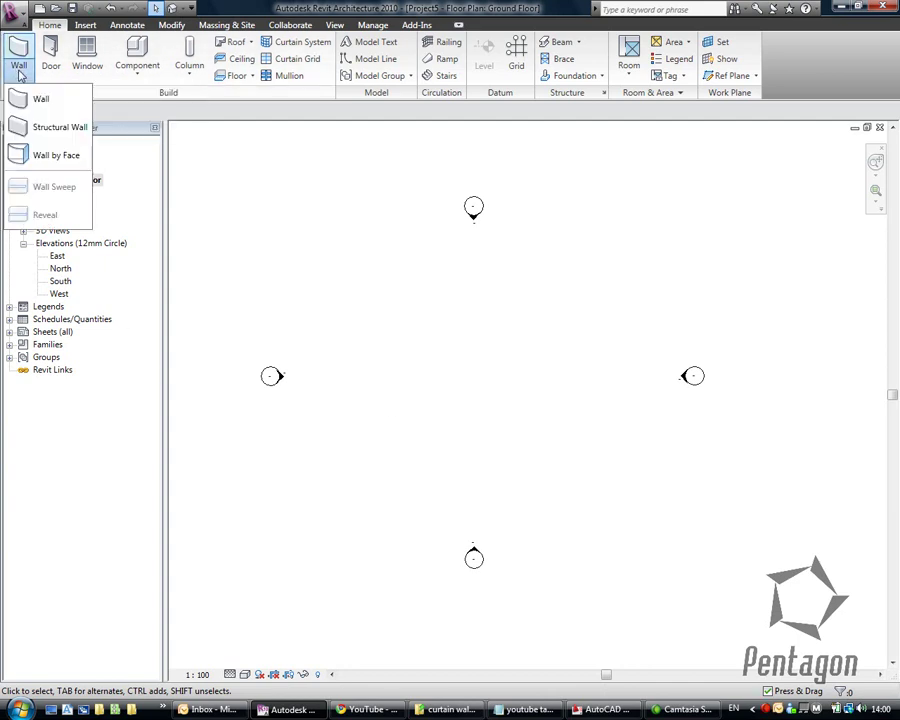
pyautogui.click(43, 100)
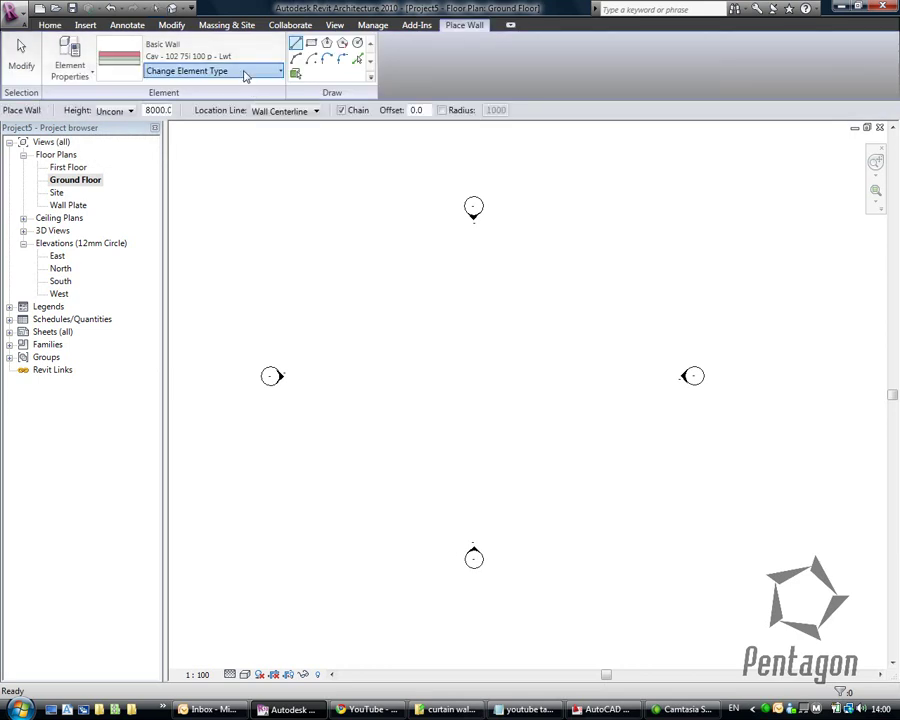
pyautogui.click(245, 72)
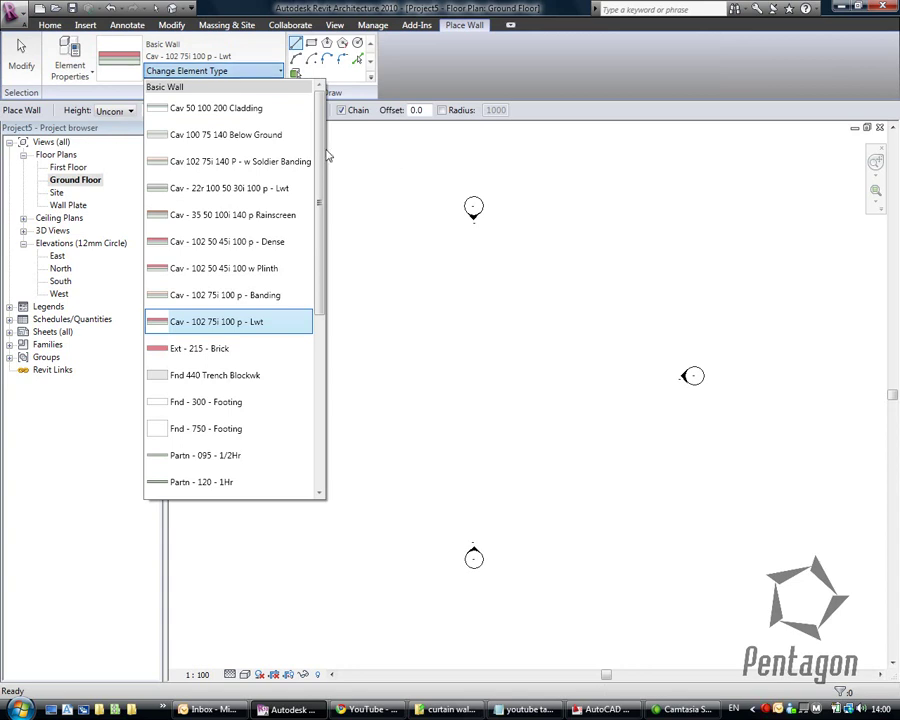
pyautogui.scroll(-2, 337, 243)
pyautogui.scroll(-2, 337, 243)
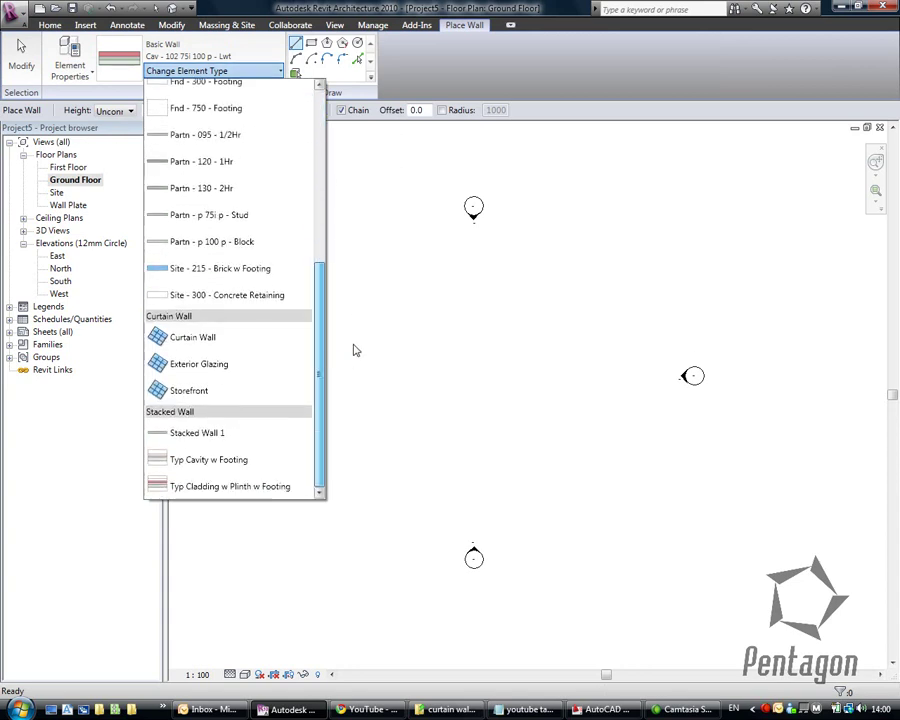
pyautogui.scroll(1, 335, 299)
pyautogui.scroll(4, 335, 292)
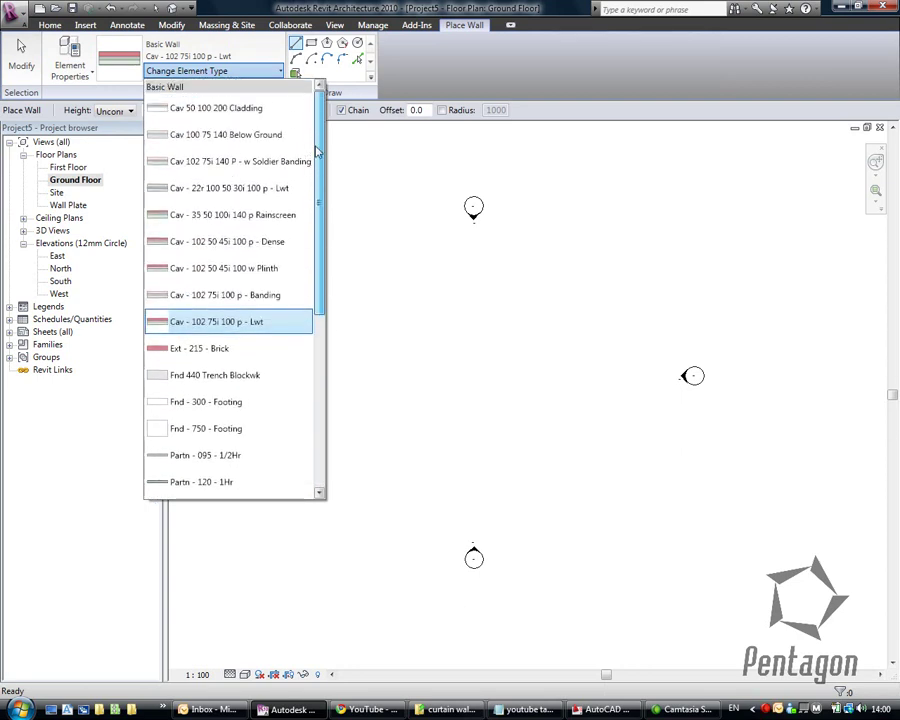
pyautogui.moveTo(245, 252)
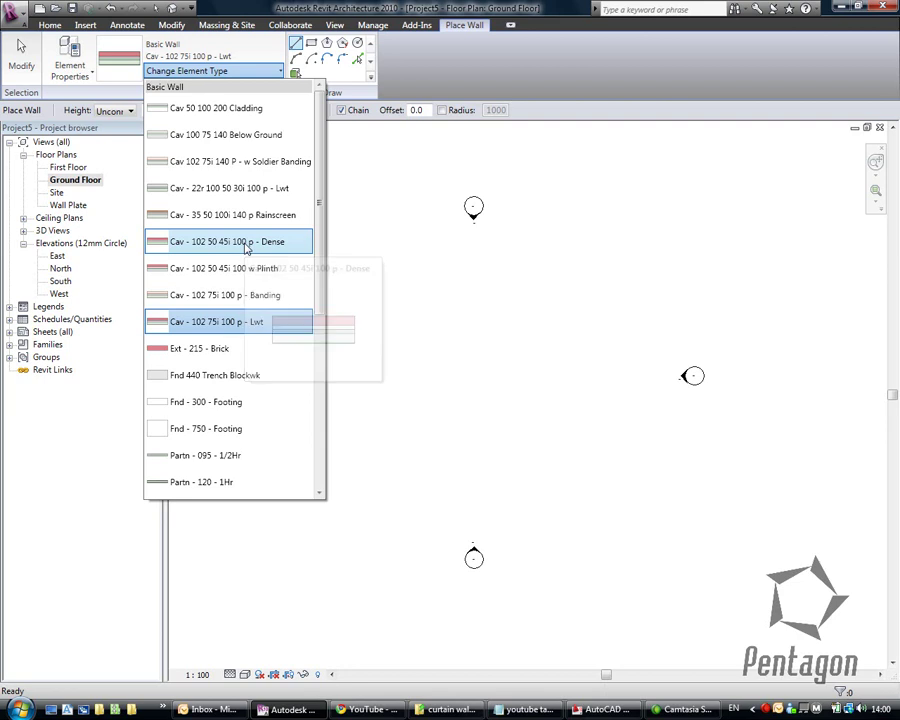
pyautogui.click(246, 244)
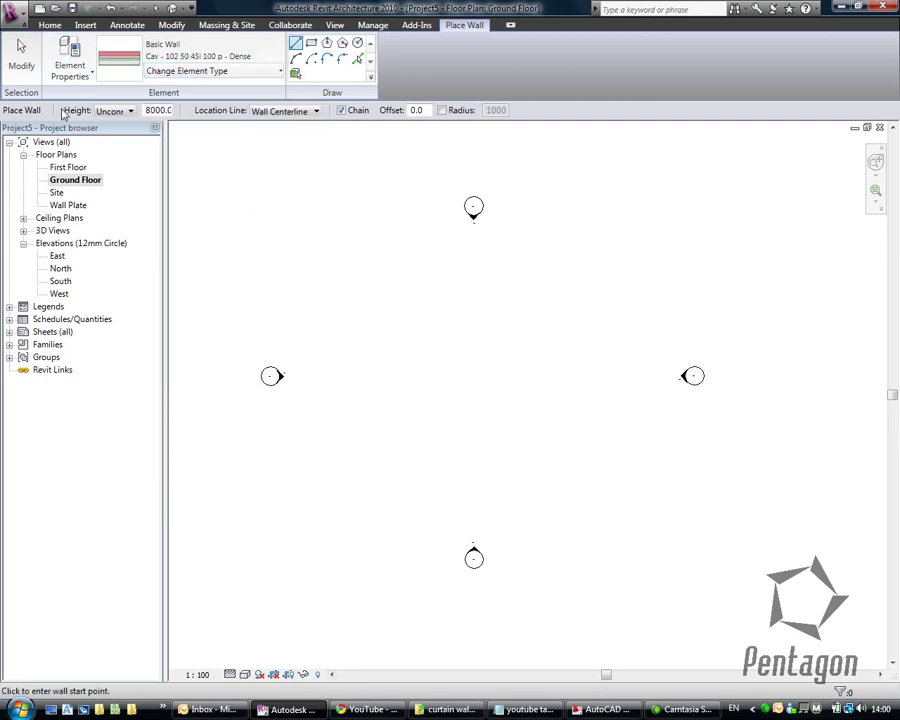
pyautogui.click(130, 111)
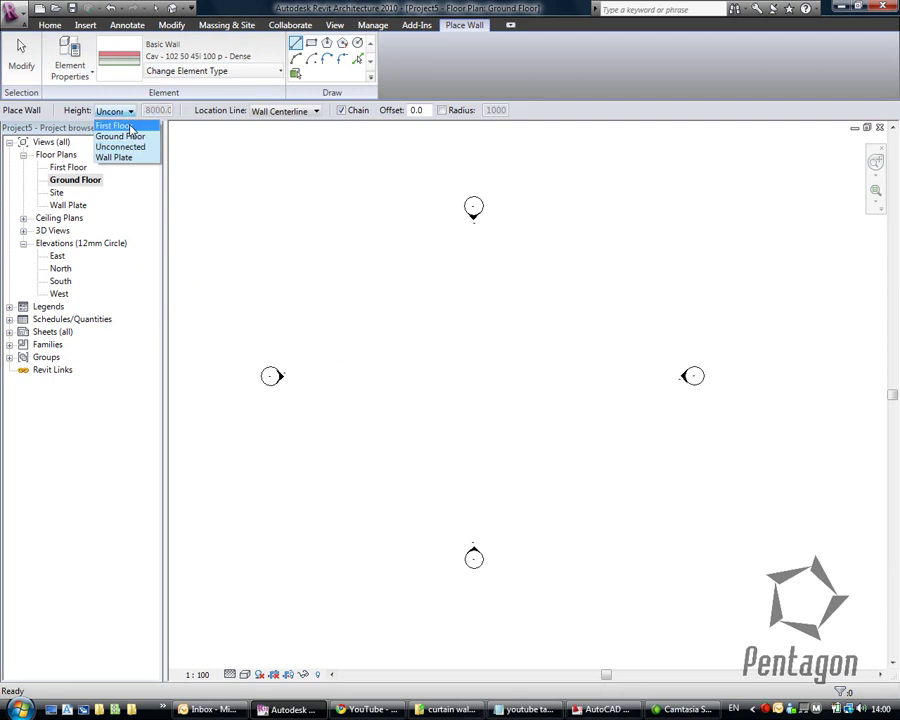
pyautogui.click(130, 128)
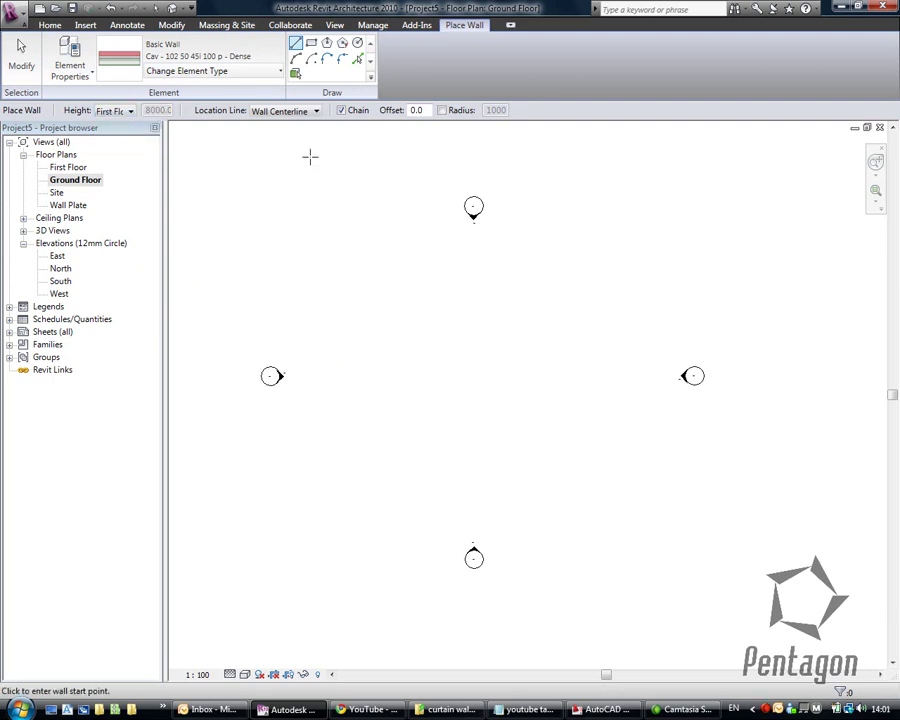
pyautogui.click(304, 113)
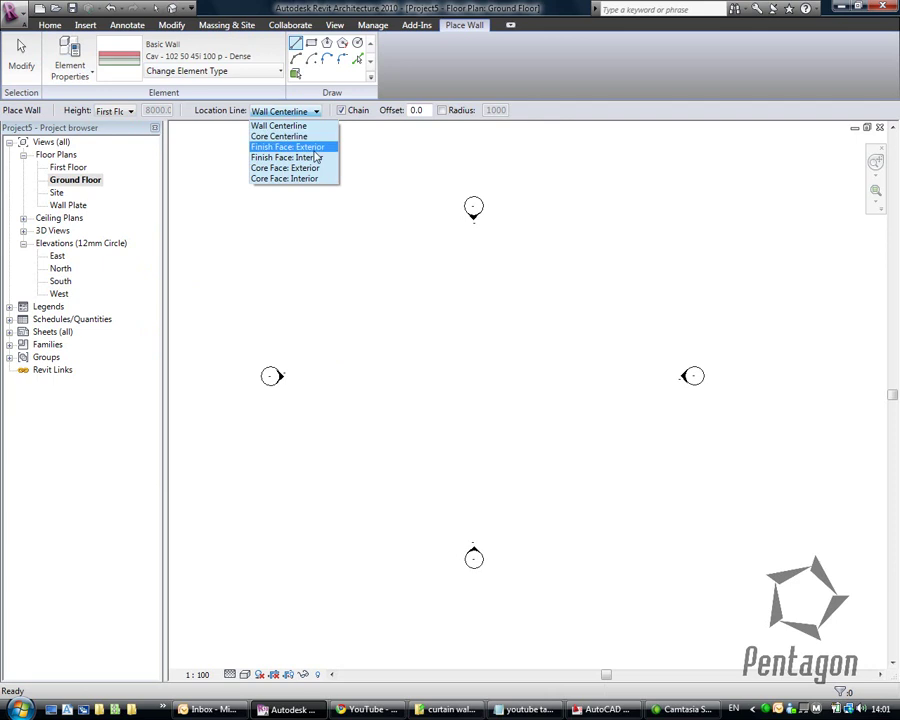
pyautogui.click(300, 147)
# Draw the four exterior walls as a rectangle.
pyautogui.moveTo(446, 314); pyautogui.dragTo(412, 309, button='middle')
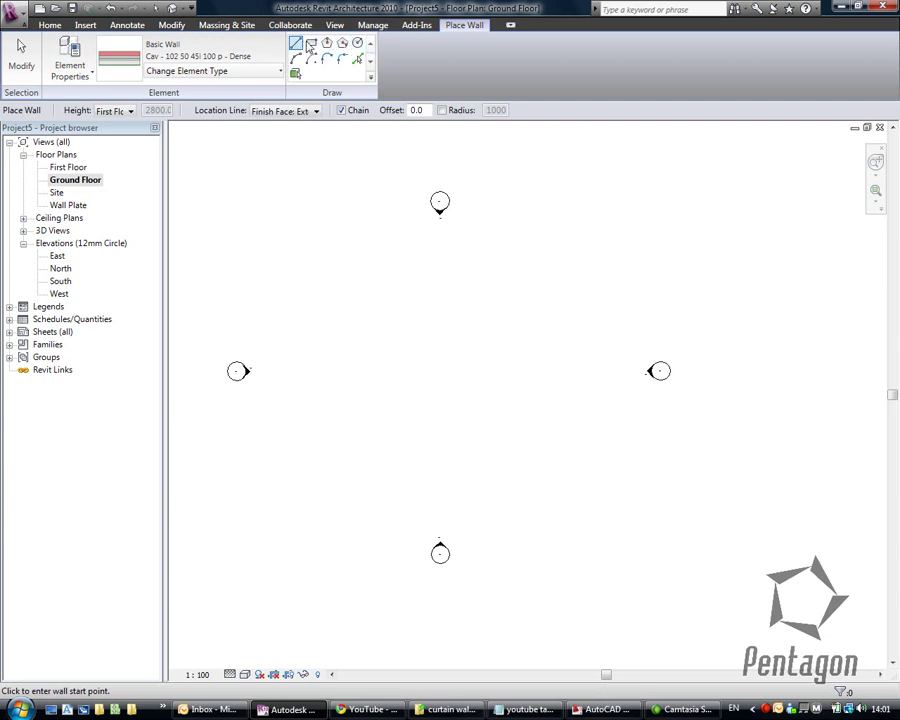
pyautogui.click(313, 47)
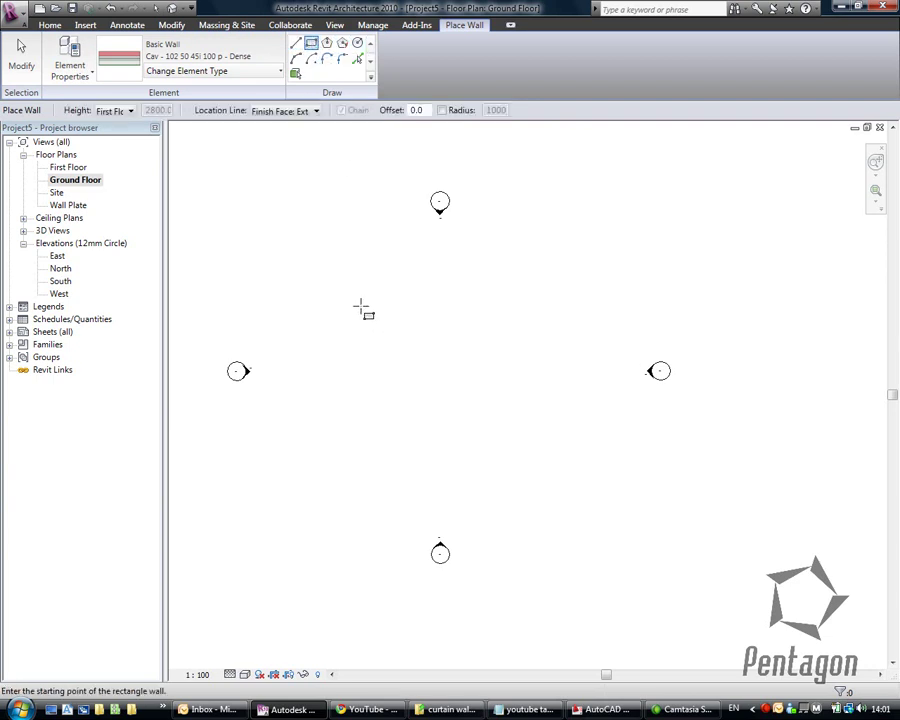
pyautogui.click(324, 278)
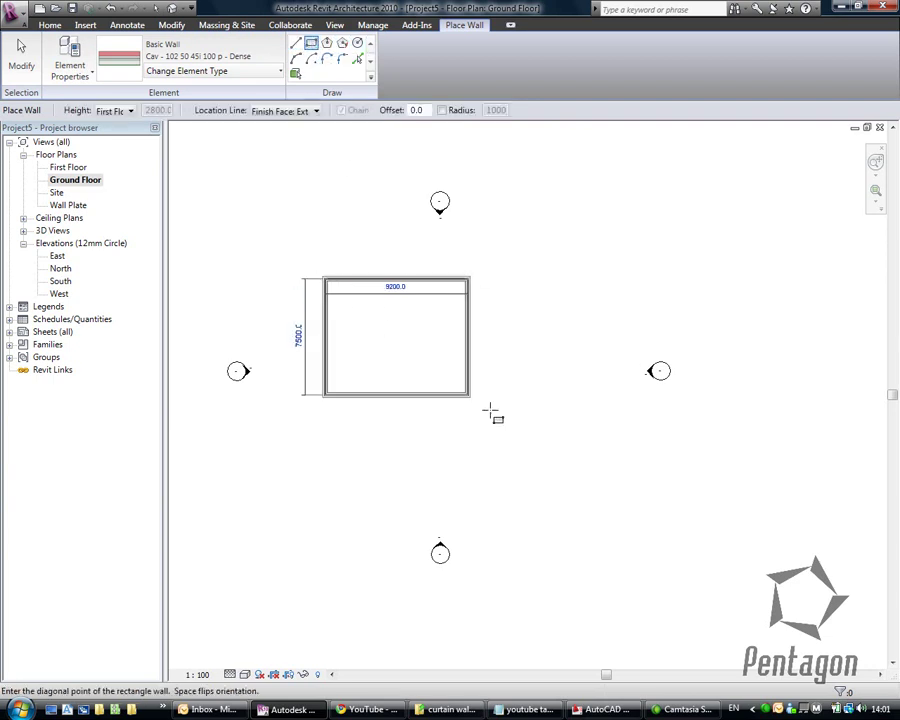
pyautogui.click(588, 462)
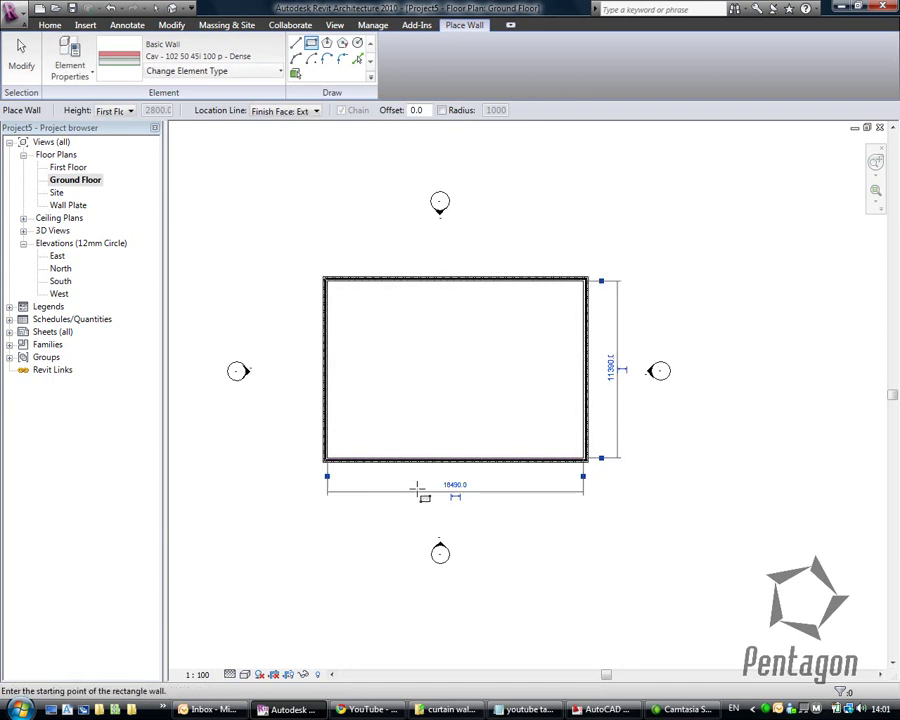
# Set the wall rectangle to 20000 long and 12000 deep.
pyautogui.click(455, 484)
pyautogui.scroll(4, 458, 488)
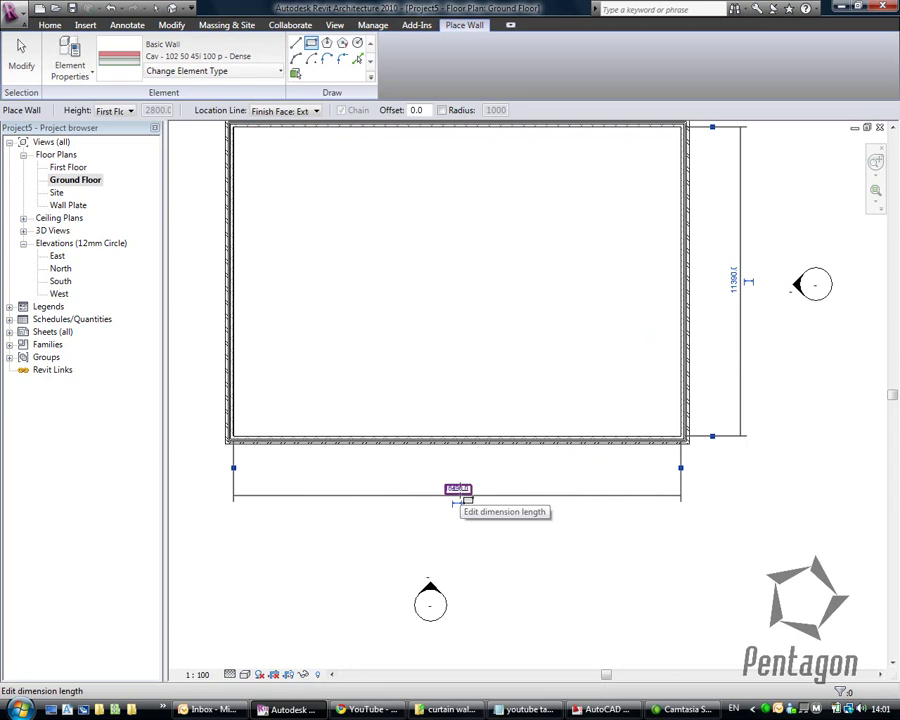
pyautogui.click(458, 489)
pyautogui.write('20000')
pyautogui.press('Return')
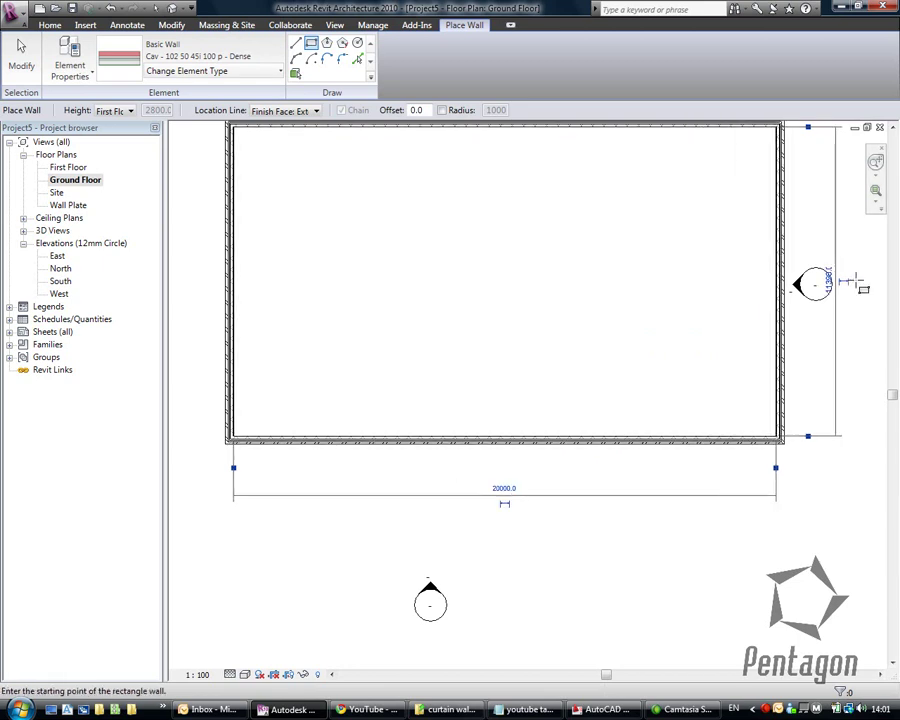
pyautogui.click(829, 280)
pyautogui.write('12000')
pyautogui.press('Return')
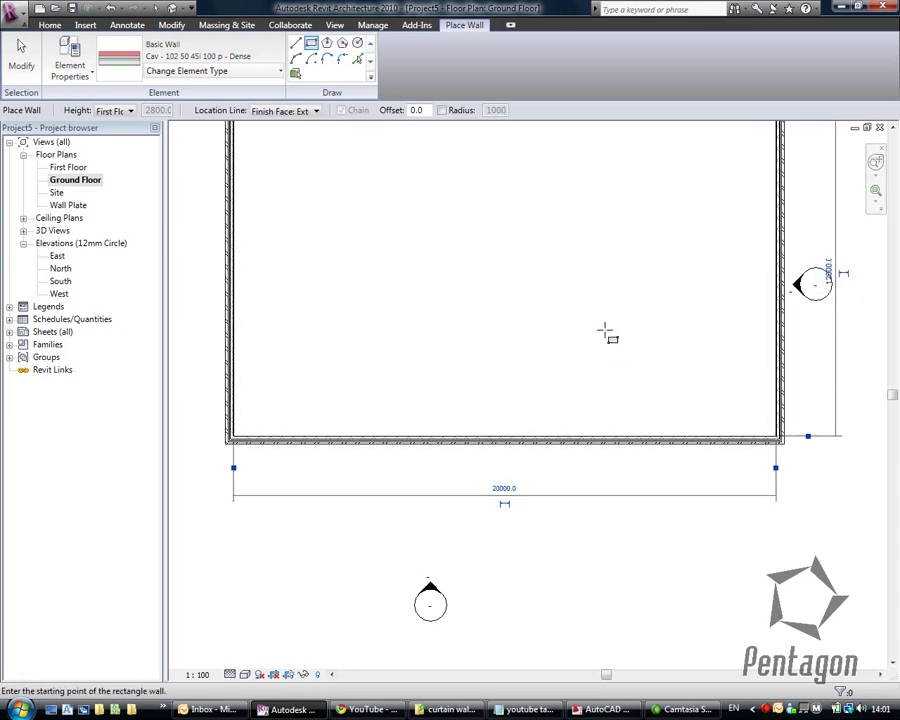
pyautogui.press('Escape')
pyautogui.scroll(-2, 604, 332)
# Measure the room width between wall faces and set it to 18000.
pyautogui.moveTo(551, 341); pyautogui.dragTo(503, 374, button='middle')
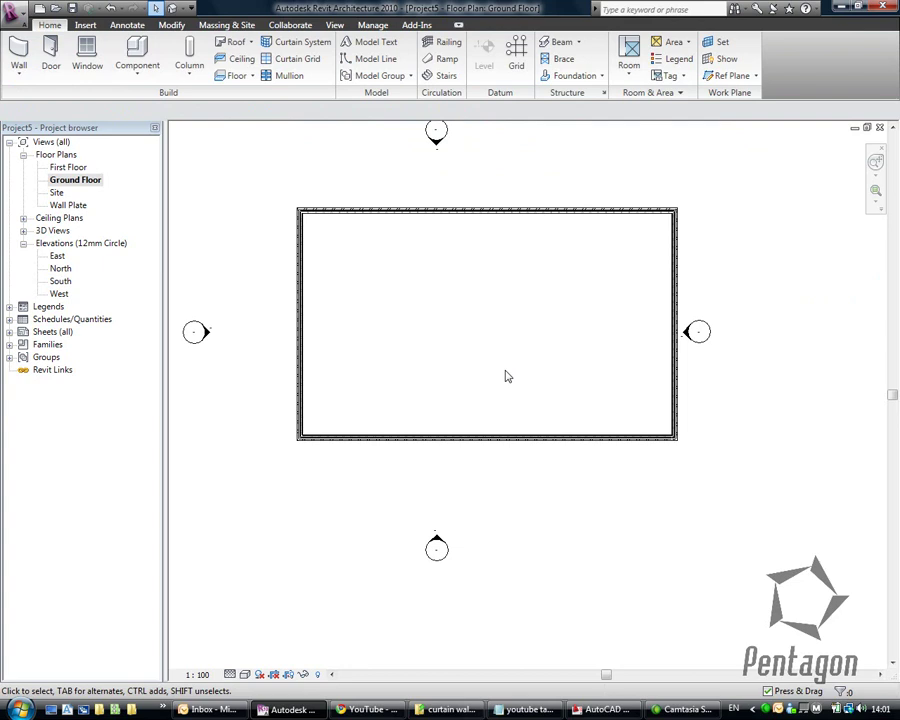
pyautogui.moveTo(410, 376); pyautogui.dragTo(399, 398, button='middle')
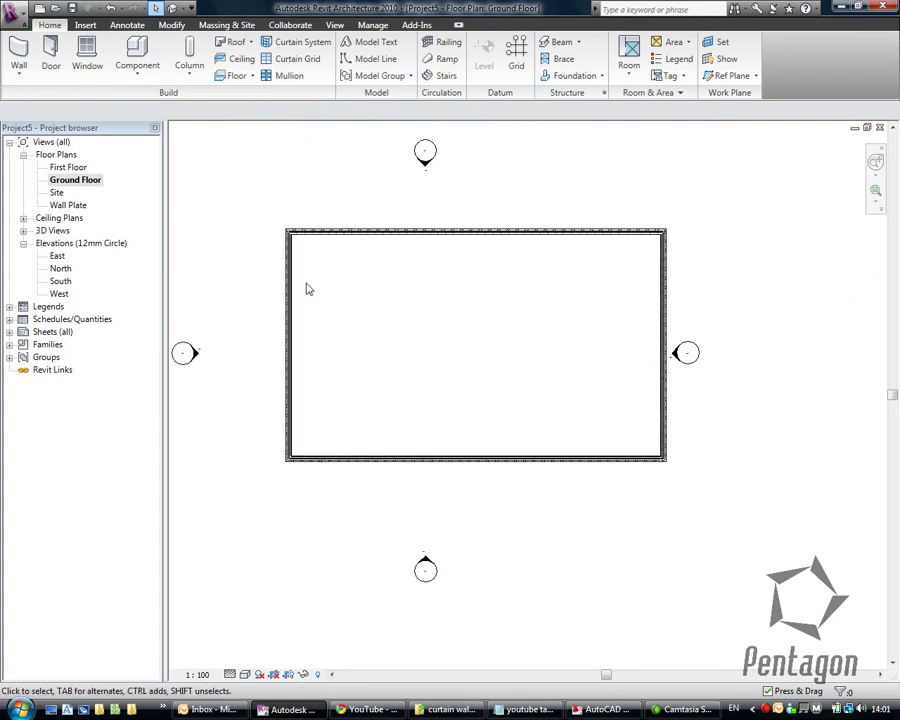
pyautogui.click(295, 273)
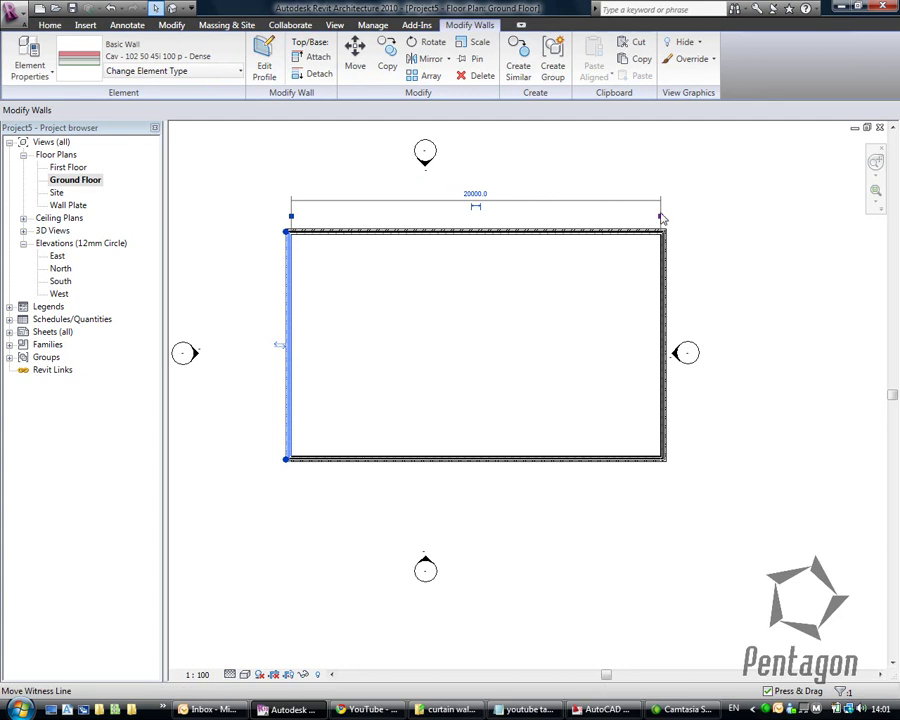
pyautogui.moveTo(661, 218); pyautogui.dragTo(646, 250)
pyautogui.moveTo(291, 216); pyautogui.dragTo(285, 245)
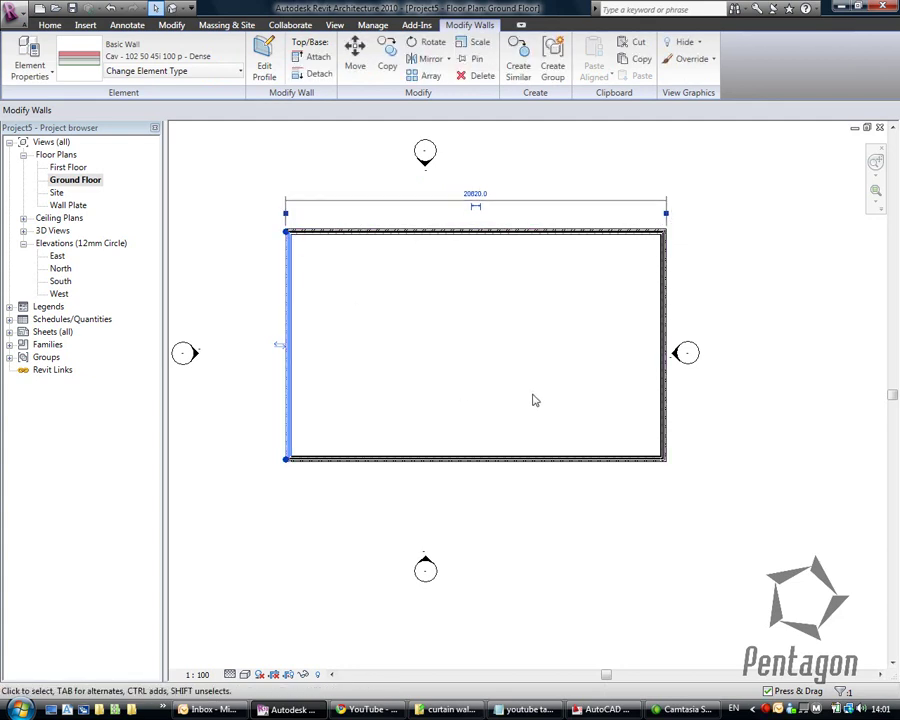
pyautogui.click(484, 192)
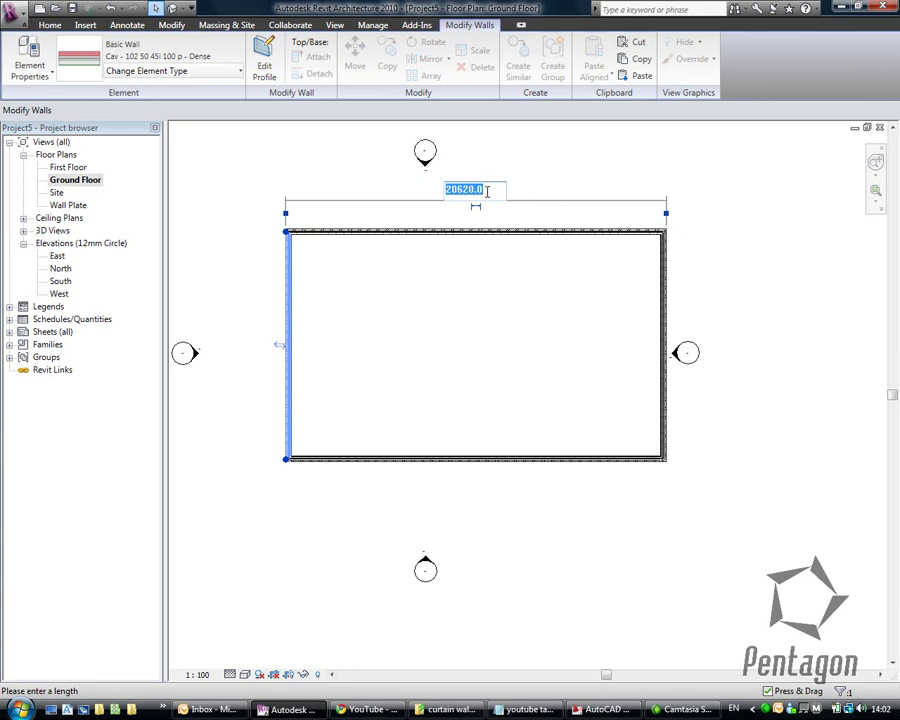
pyautogui.write('18000')
pyautogui.press('Return')
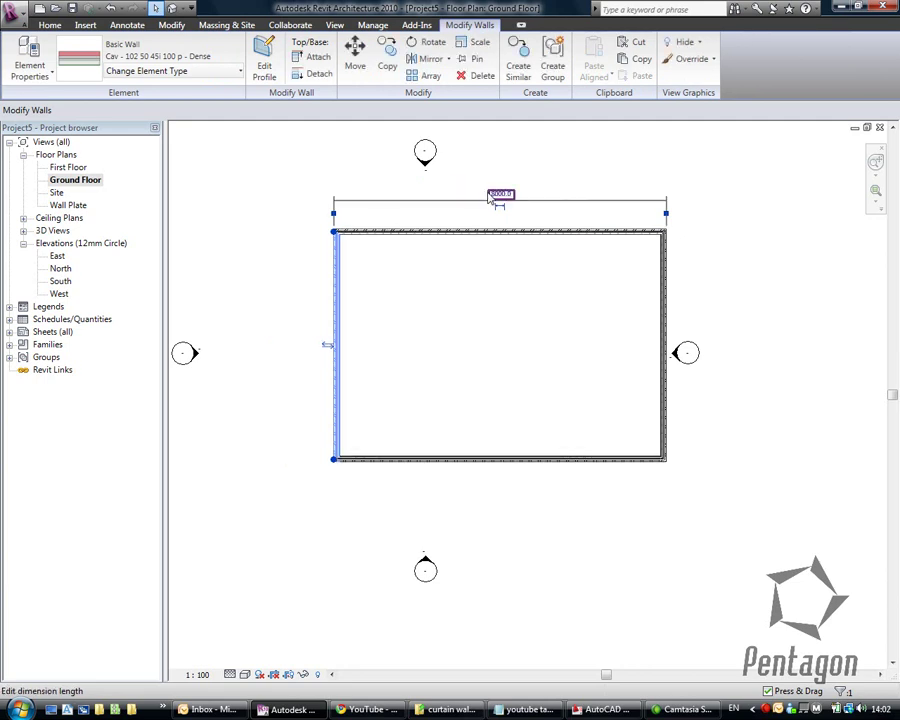
pyautogui.click(375, 492)
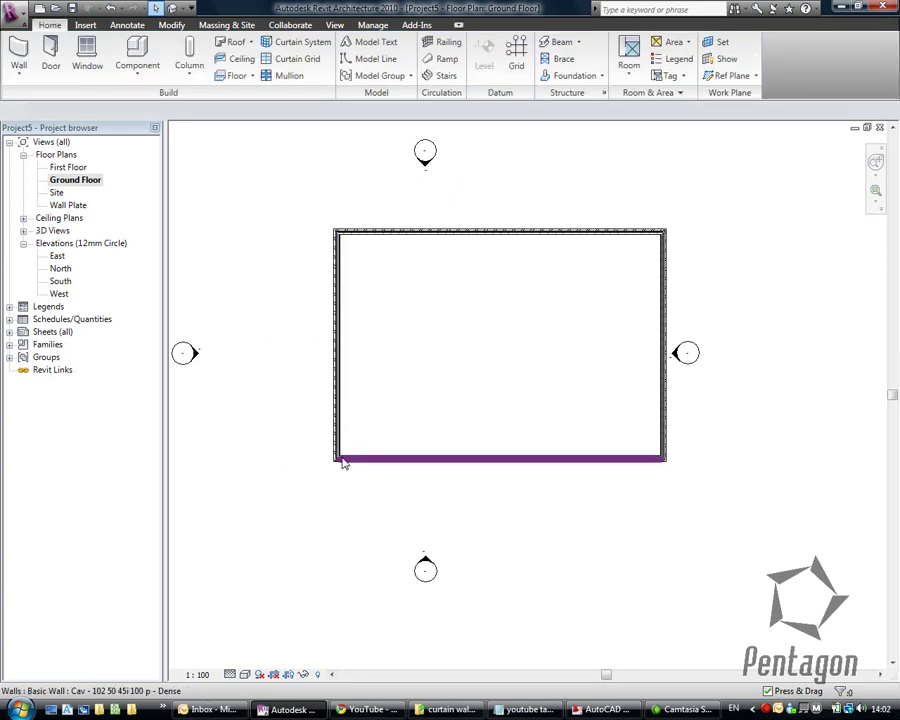
# Make the room depth dimension permanent and set it to 11500.
pyautogui.click(342, 457)
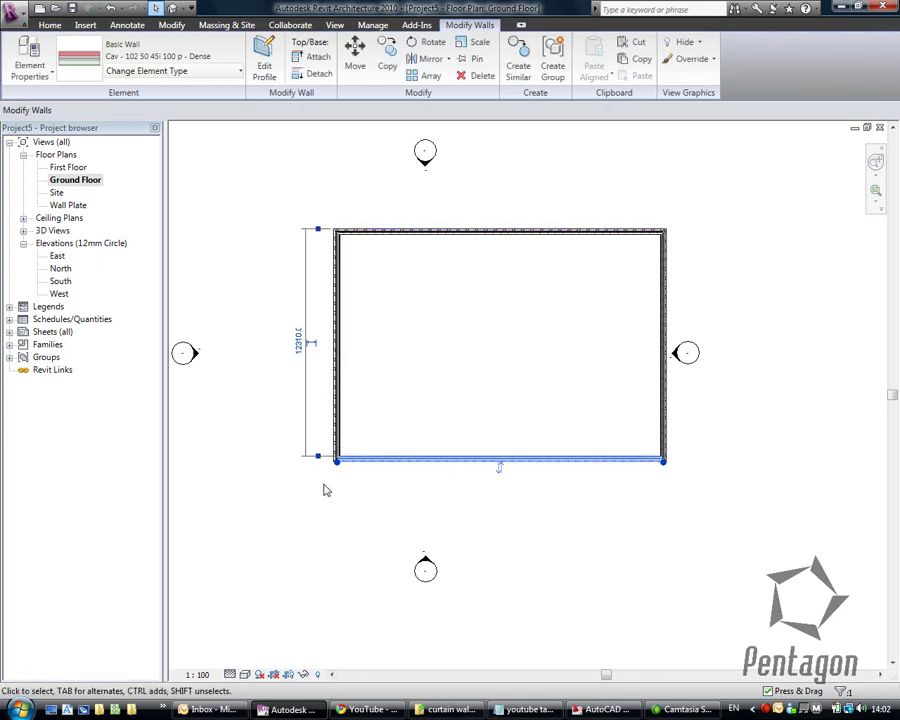
pyautogui.moveTo(320, 458); pyautogui.dragTo(338, 462)
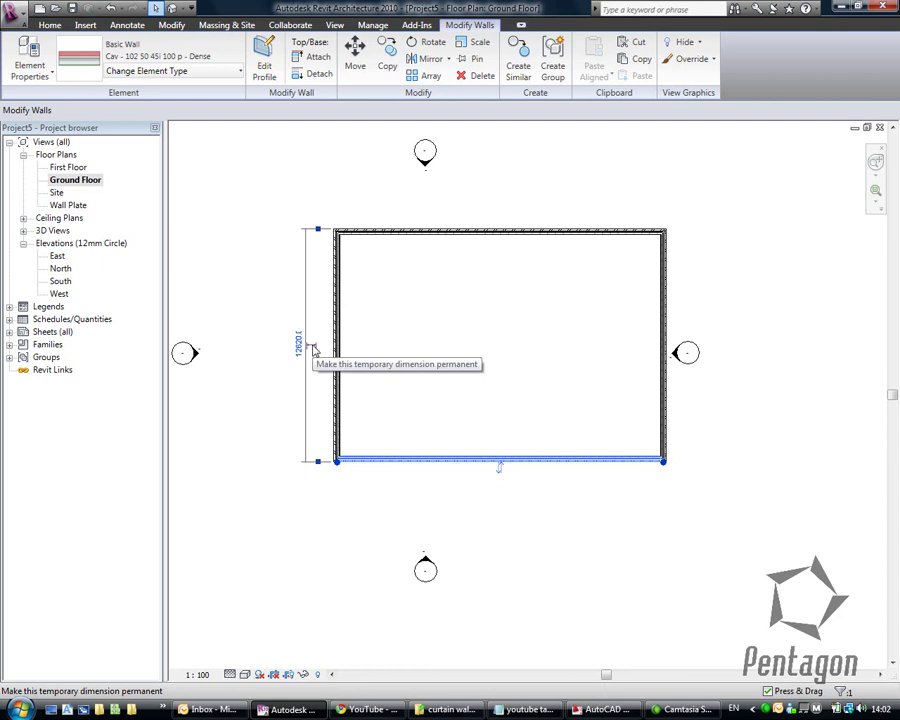
pyautogui.click(312, 347)
pyautogui.click(300, 345)
pyautogui.write('11')
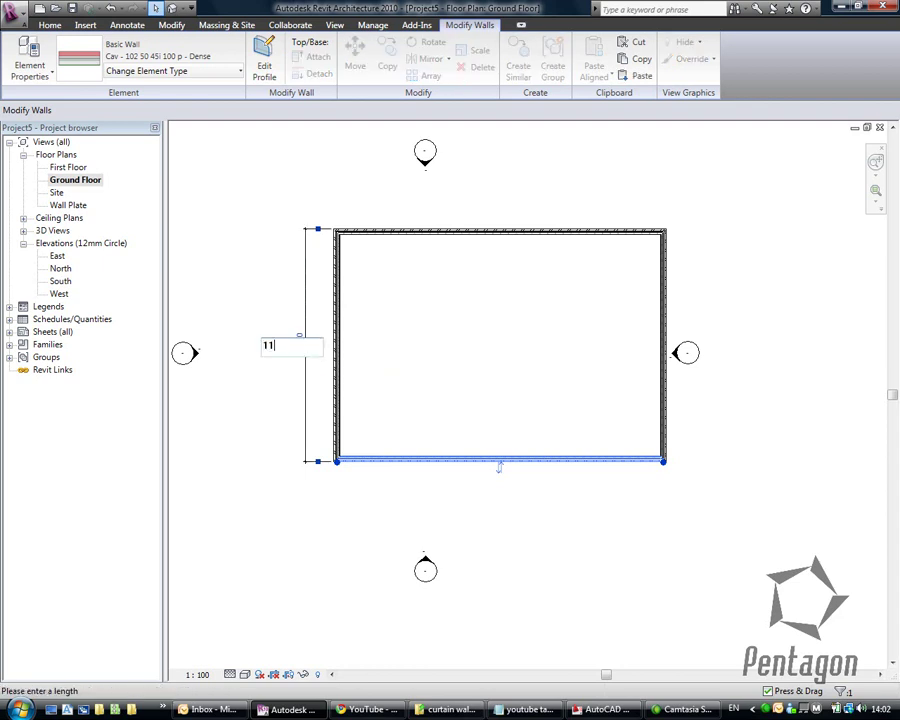
pyautogui.write('500')
pyautogui.press('Return')
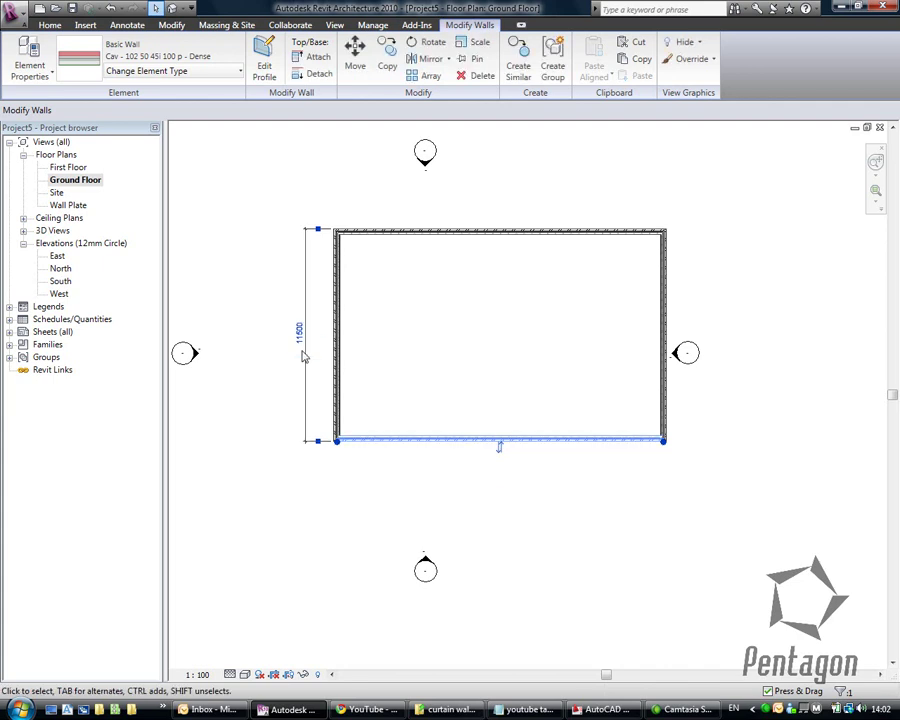
pyautogui.click(465, 385)
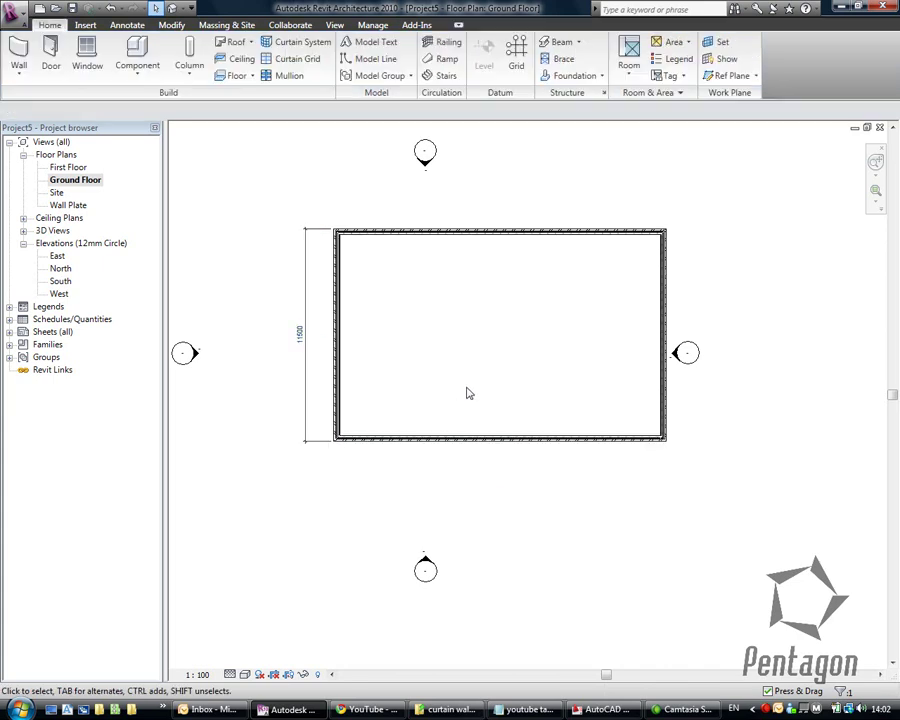
# Zoom in on a wall corner and change the plan view scale to 1:50.
pyautogui.scroll(4, 336, 301)
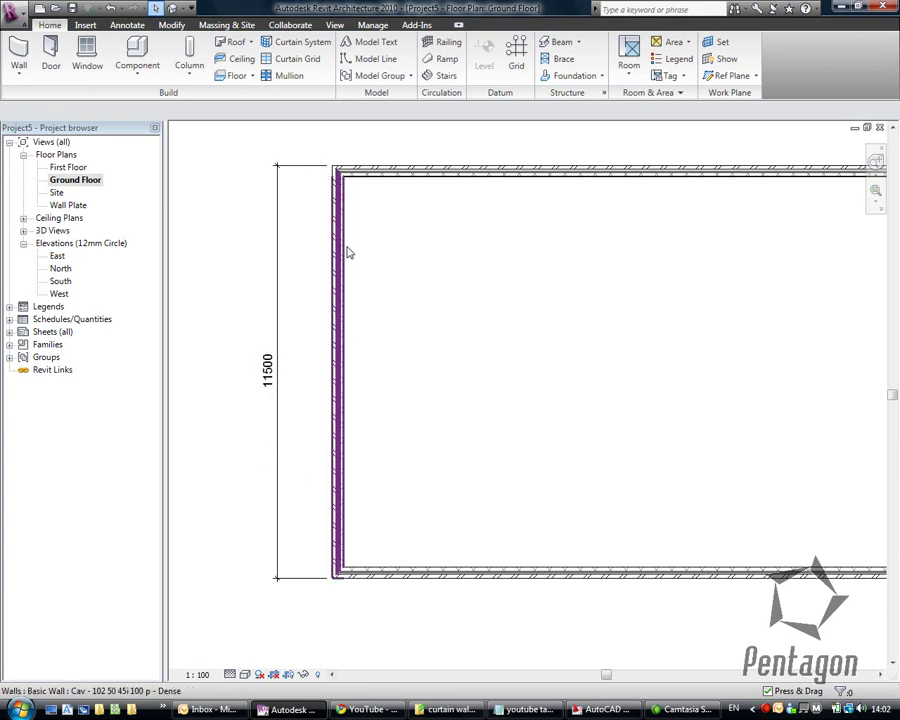
pyautogui.scroll(-2, 351, 253)
pyautogui.scroll(5, 349, 487)
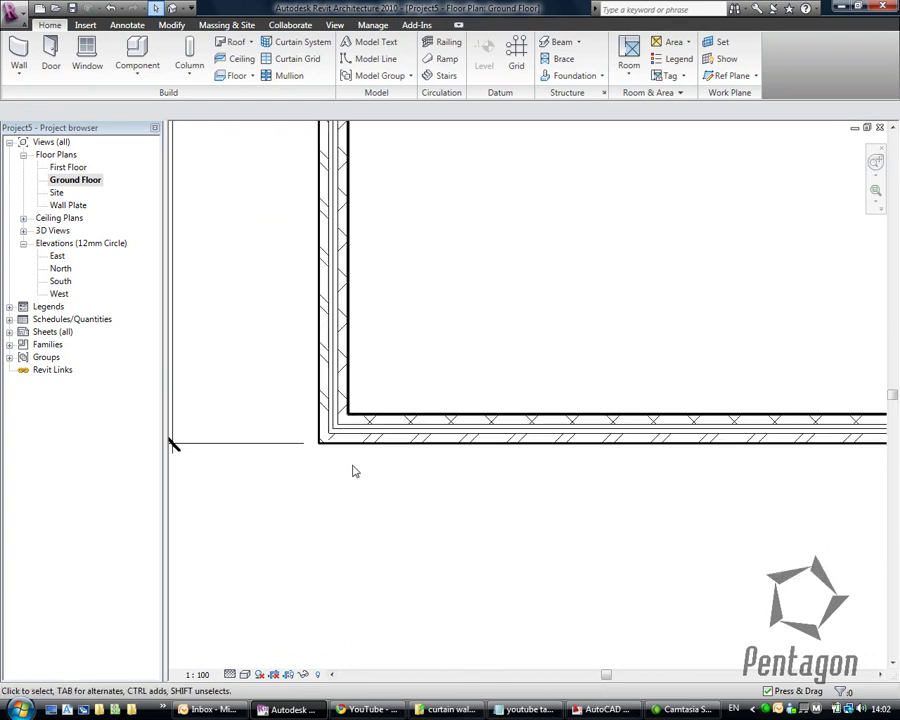
pyautogui.scroll(3, 350, 450)
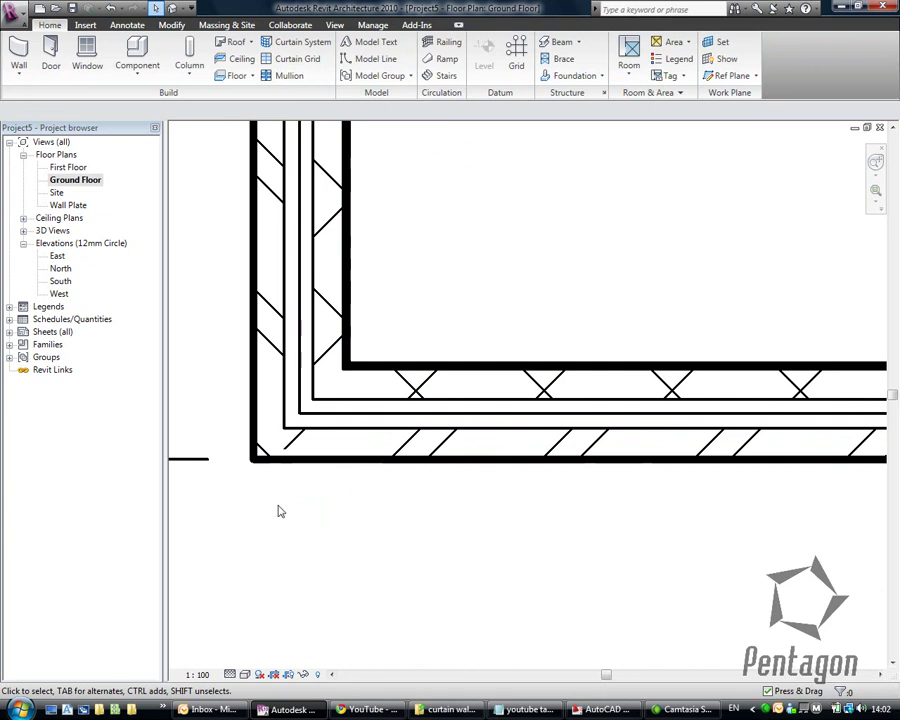
pyautogui.click(197, 674)
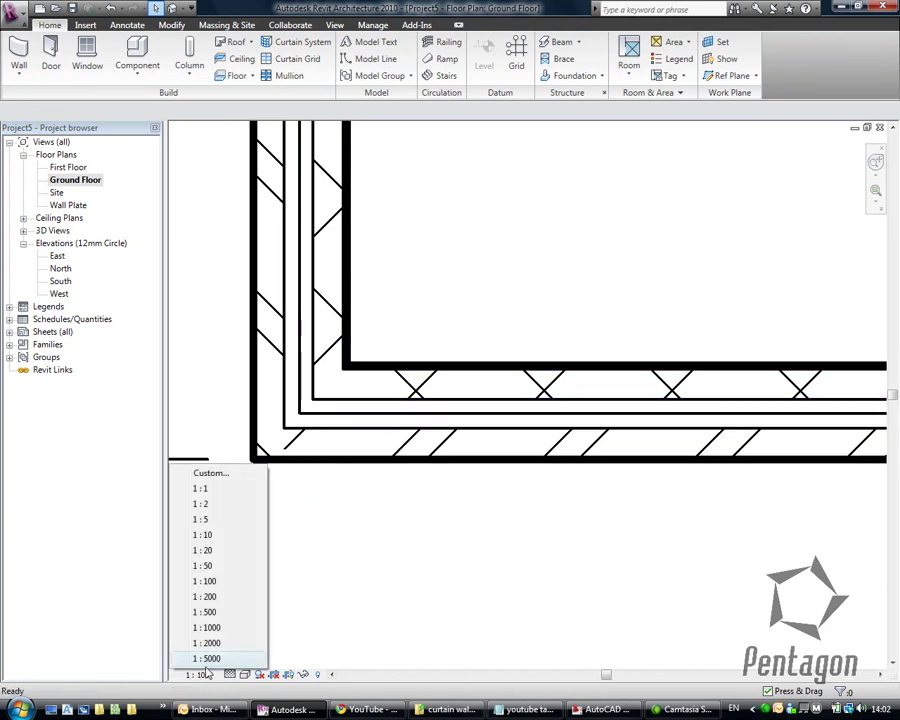
pyautogui.click(229, 568)
pyautogui.scroll(5, 382, 496)
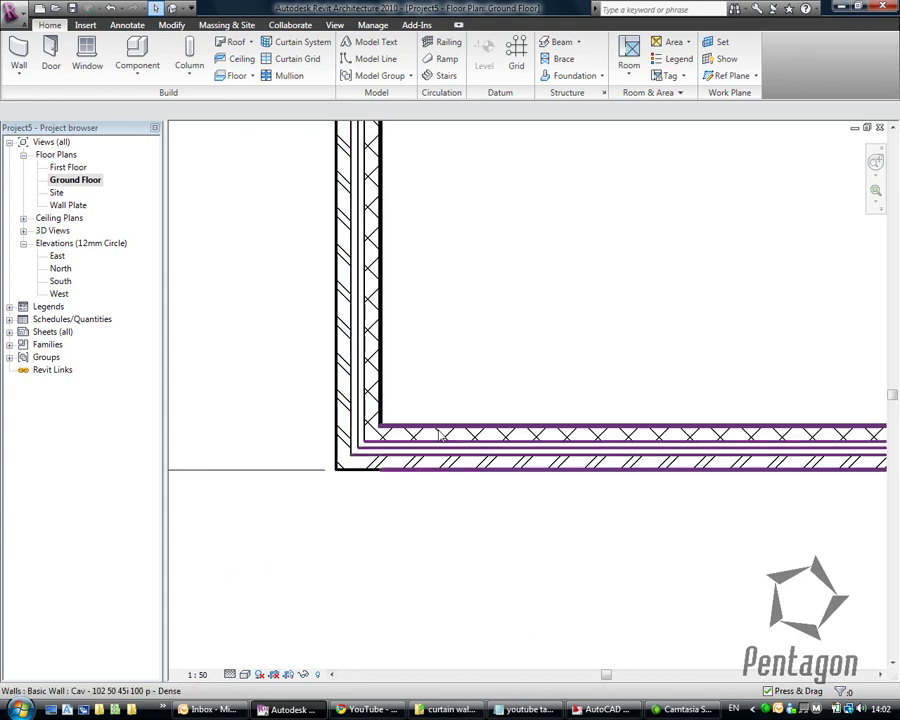
pyautogui.scroll(-5, 606, 462)
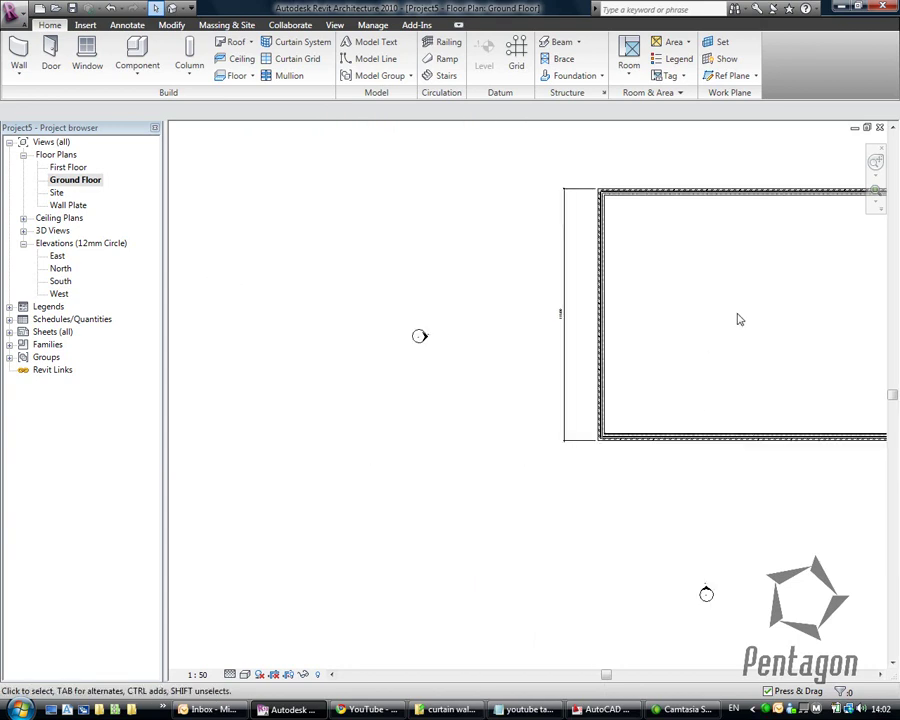
pyautogui.moveTo(739, 317); pyautogui.dragTo(361, 384, button='middle')
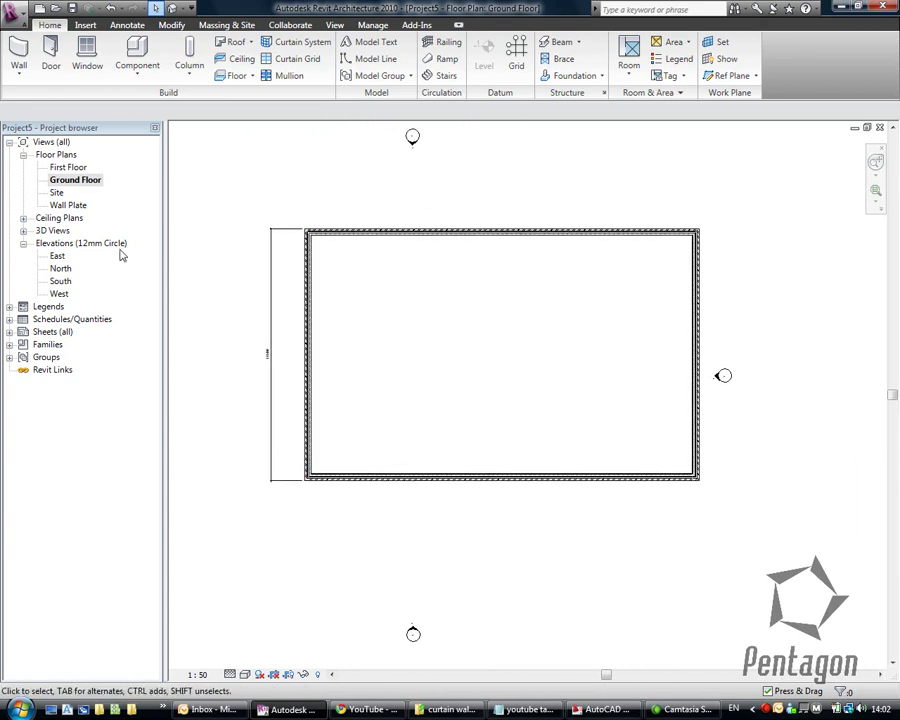
pyautogui.click(18, 73)
# Draw an L-shaped Partn - p 100 p - Block partition from the left wall up to the top wall.
pyautogui.click(22, 98)
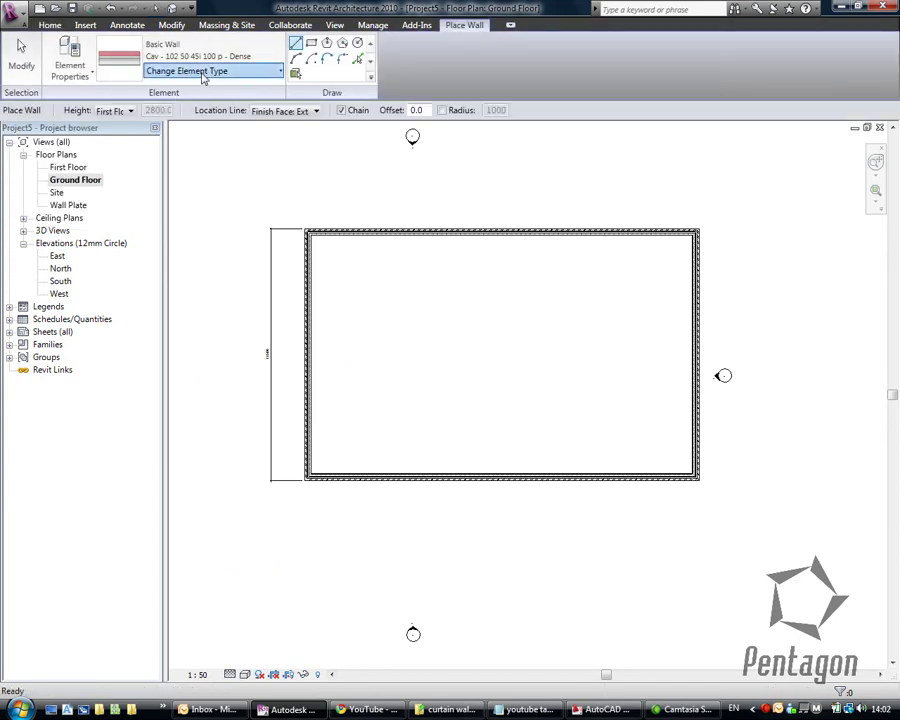
pyautogui.click(205, 72)
pyautogui.moveTo(328, 281); pyautogui.dragTo(288, 373)
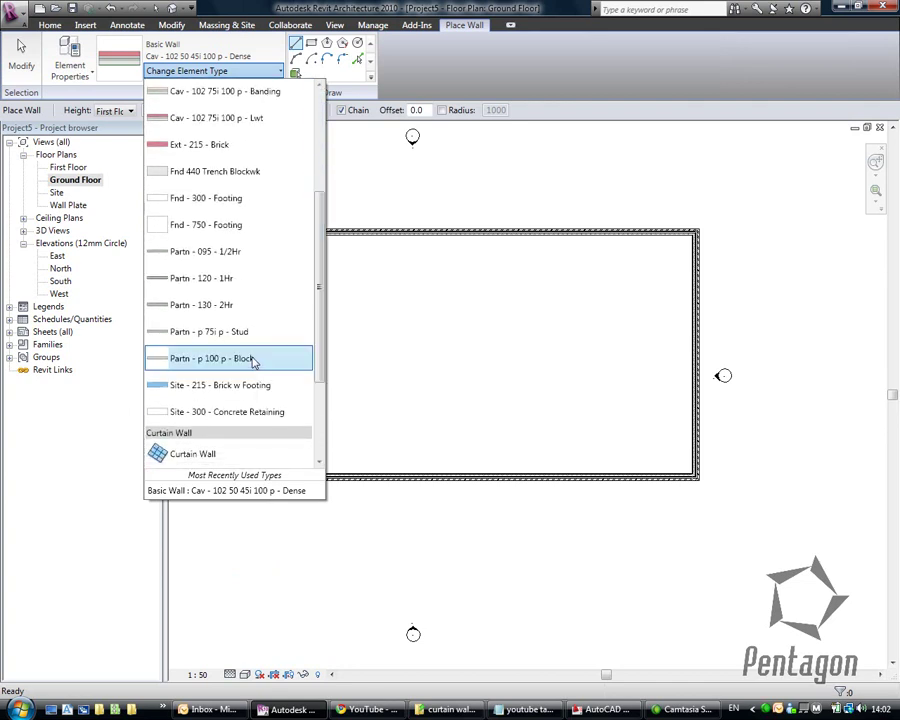
pyautogui.click(260, 358)
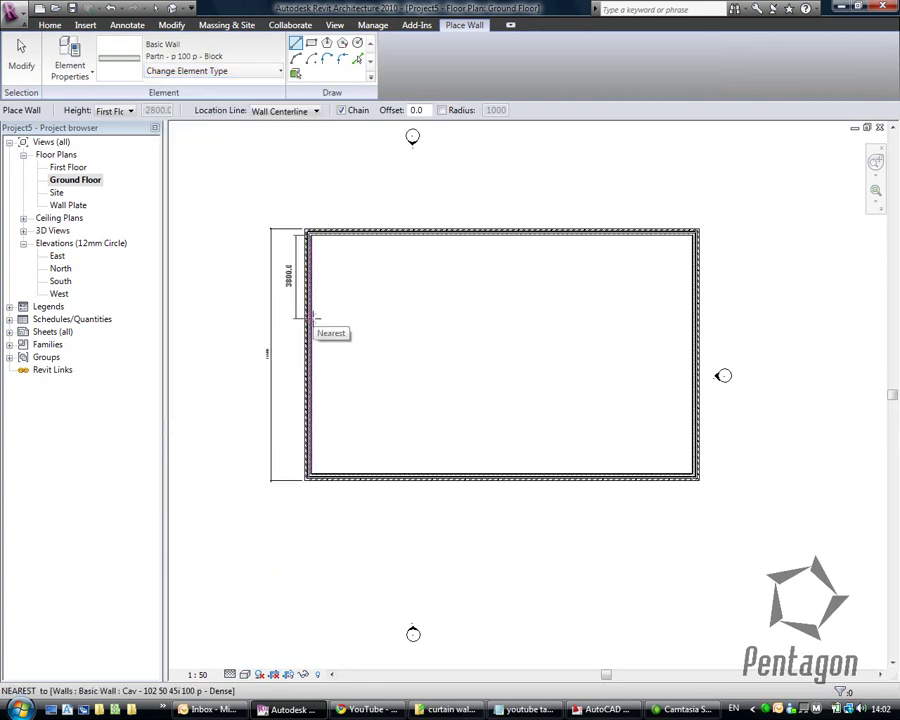
pyautogui.click(312, 327)
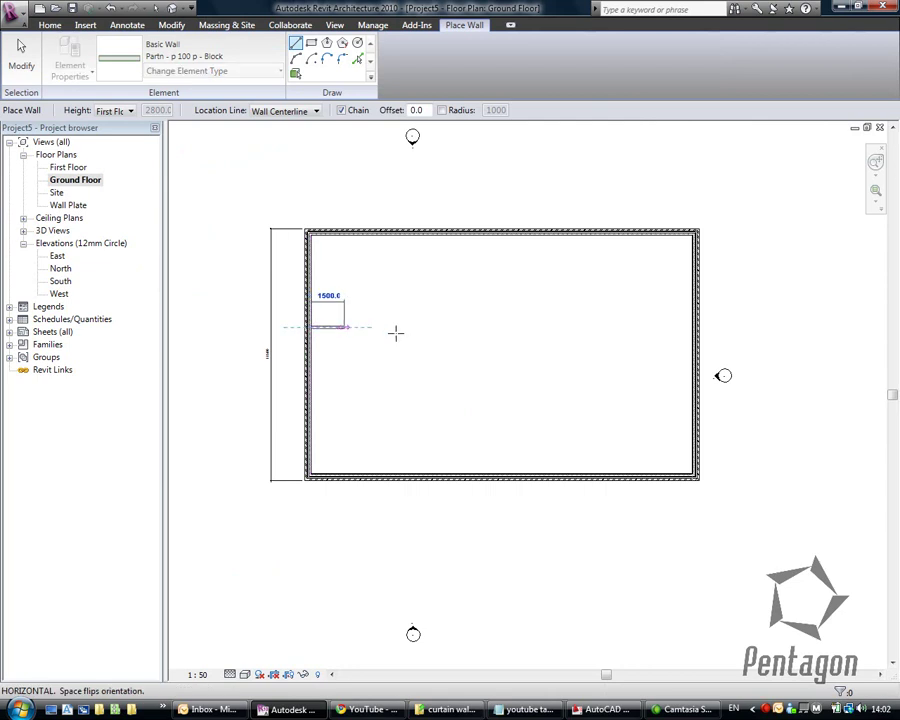
pyautogui.click(494, 327)
pyautogui.click(494, 231)
pyautogui.press('Escape')
# Add partitions splitting the right side and lower-left area into smaller rooms.
pyautogui.click(536, 232)
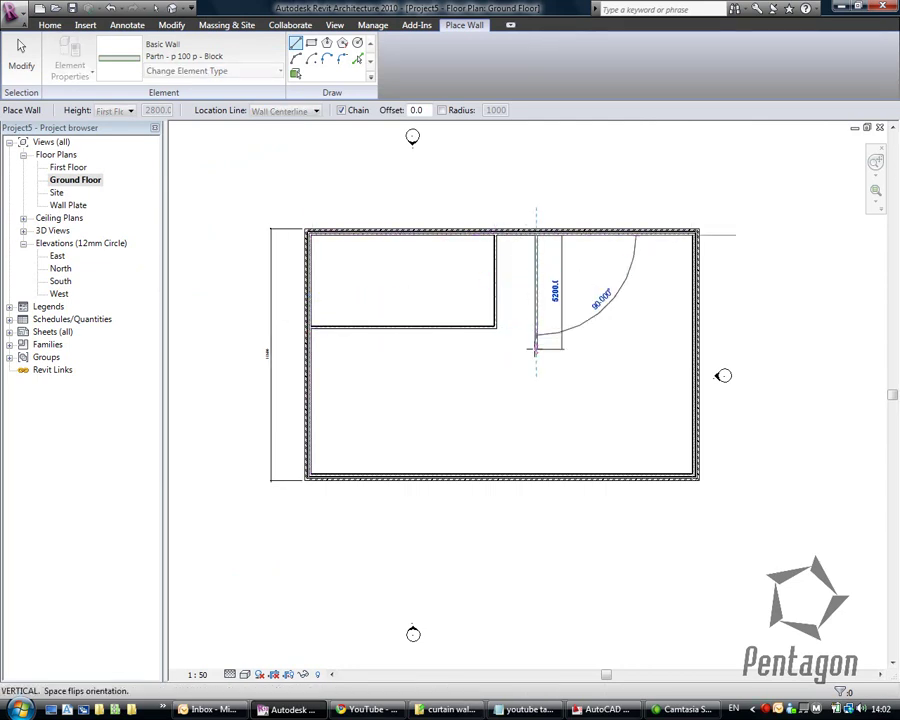
pyautogui.click(536, 352)
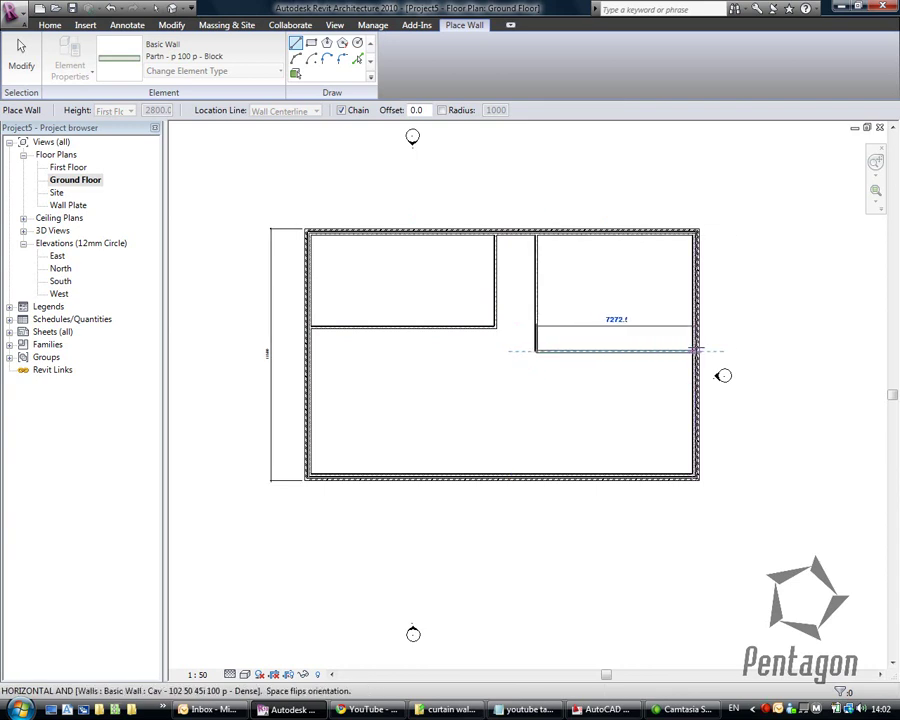
pyautogui.click(697, 351)
pyautogui.click(605, 351)
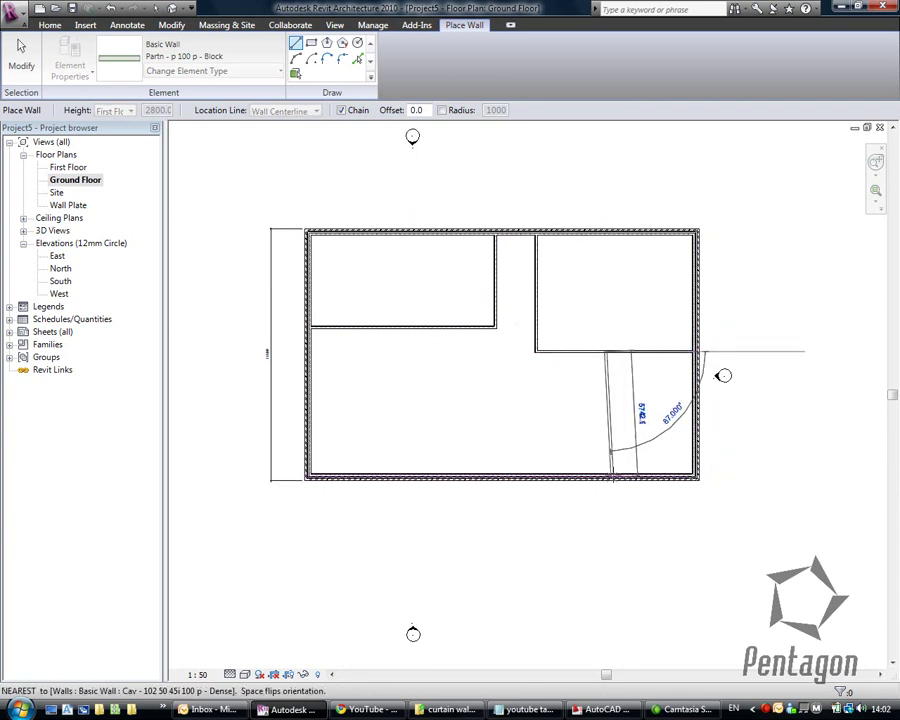
pyautogui.click(605, 477)
pyautogui.press('Escape')
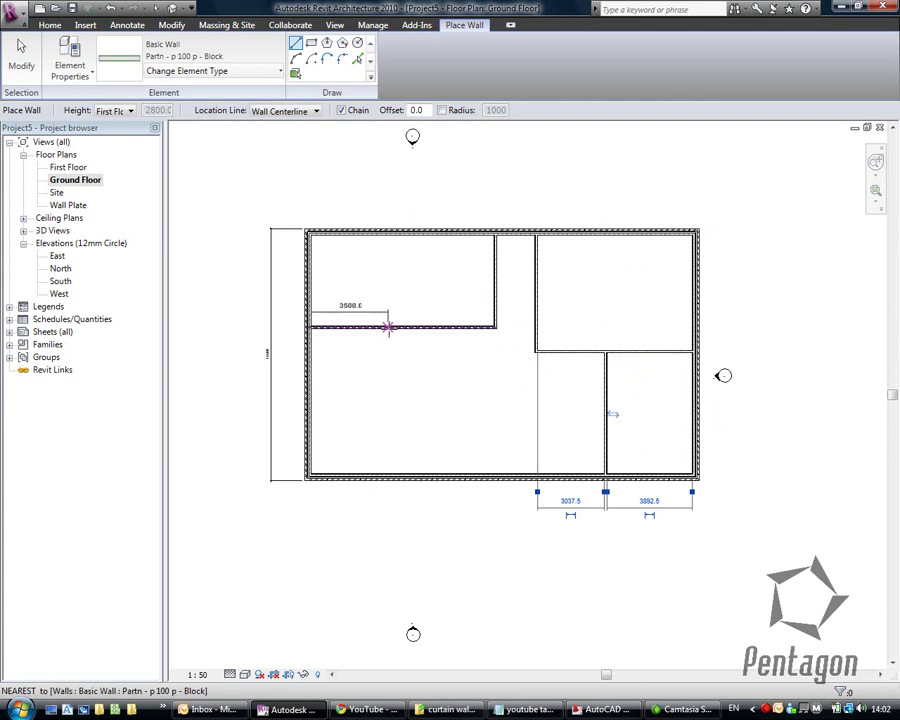
pyautogui.click(401, 327)
pyautogui.click(388, 476)
pyautogui.press('Escape')
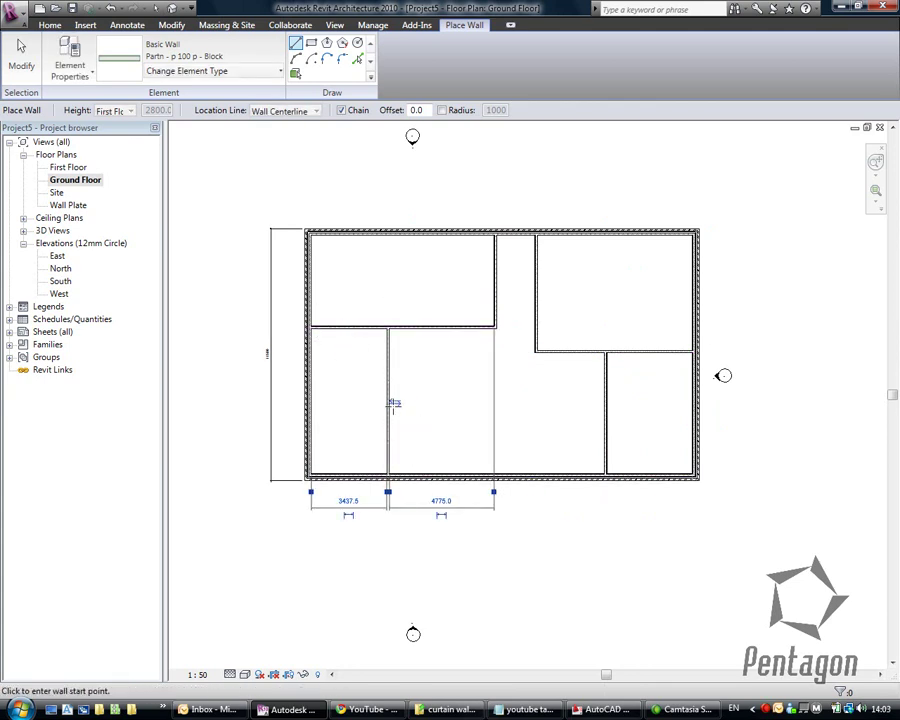
pyautogui.rightClick(350, 378)
# Move the lower-left vertical partition to 3000 from the left exterior wall.
pyautogui.click(385, 381)
pyautogui.scroll(5, 386, 372)
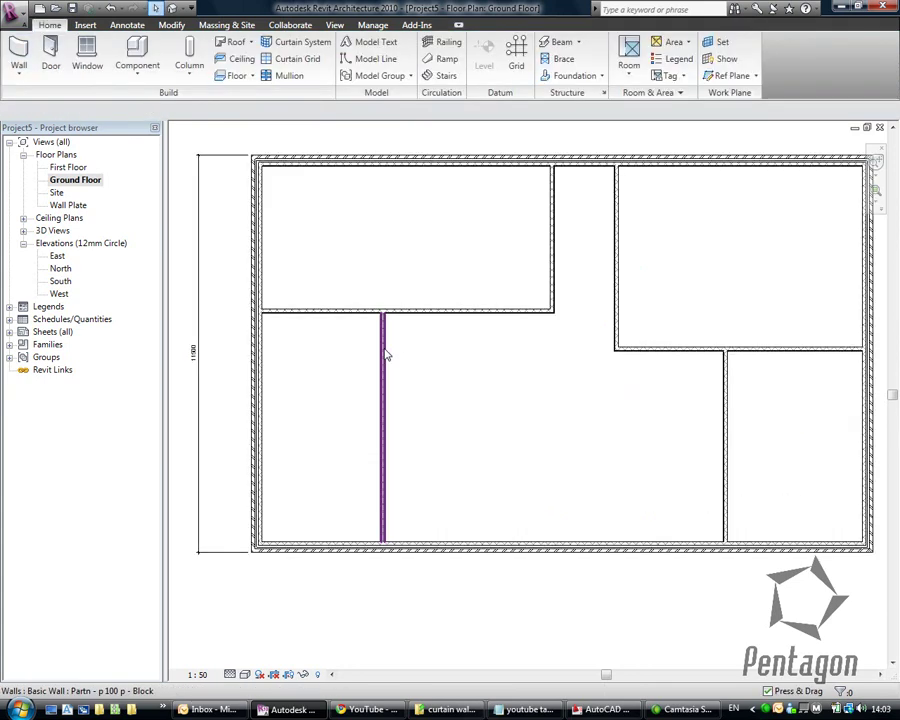
pyautogui.click(388, 371)
pyautogui.scroll(-4, 412, 432)
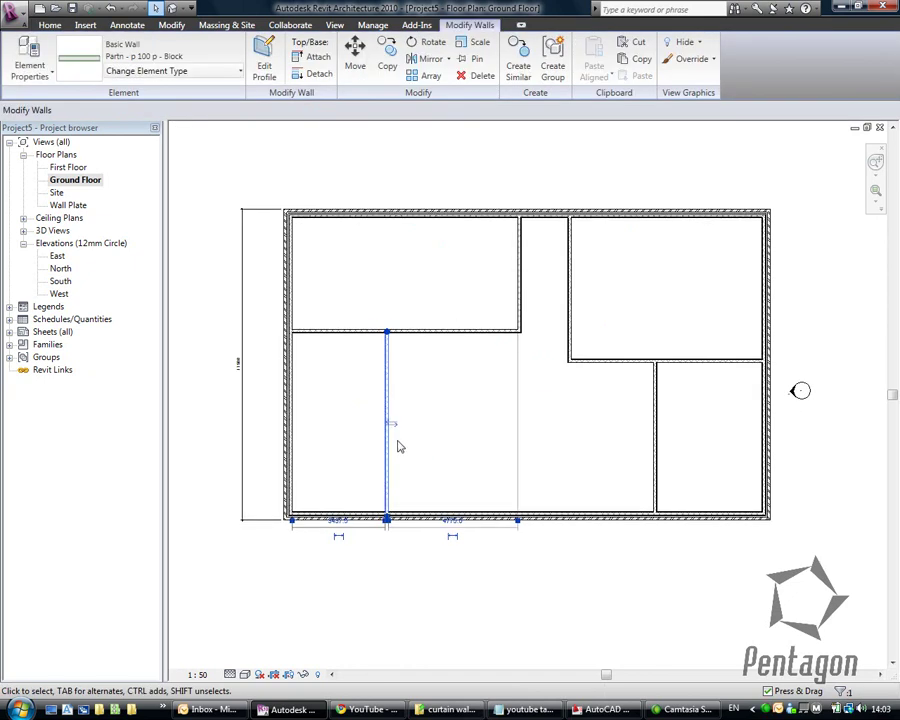
pyautogui.scroll(2, 343, 540)
pyautogui.scroll(1, 343, 540)
pyautogui.click(343, 516)
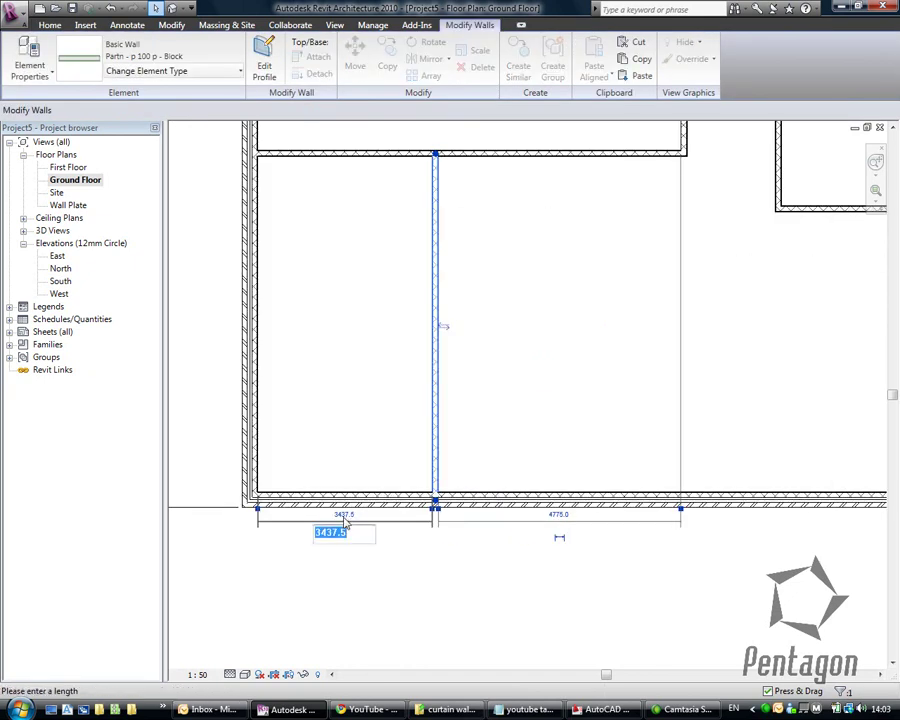
pyautogui.write('3000')
pyautogui.press('Return')
pyautogui.click(514, 358)
pyautogui.scroll(-2, 512, 345)
pyautogui.scroll(-1, 540, 300)
pyautogui.scroll(4, 636, 220)
pyautogui.moveTo(556, 290); pyautogui.dragTo(489, 428, button='middle')
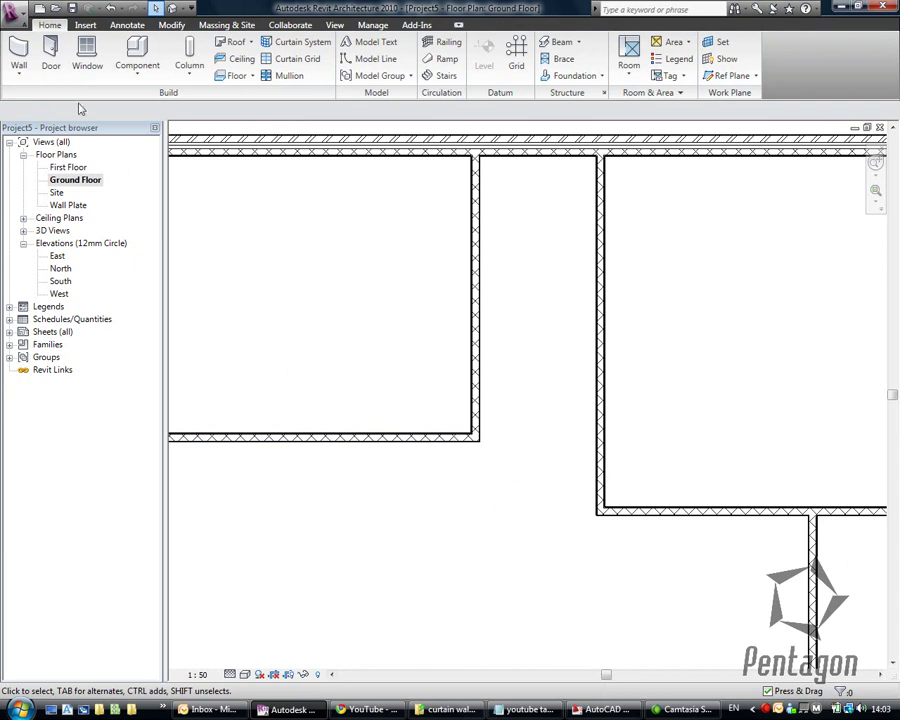
# Fillet the corner between the room's bottom and right walls with a 1000-radius arc wall.
pyautogui.click(18, 70)
pyautogui.click(40, 97)
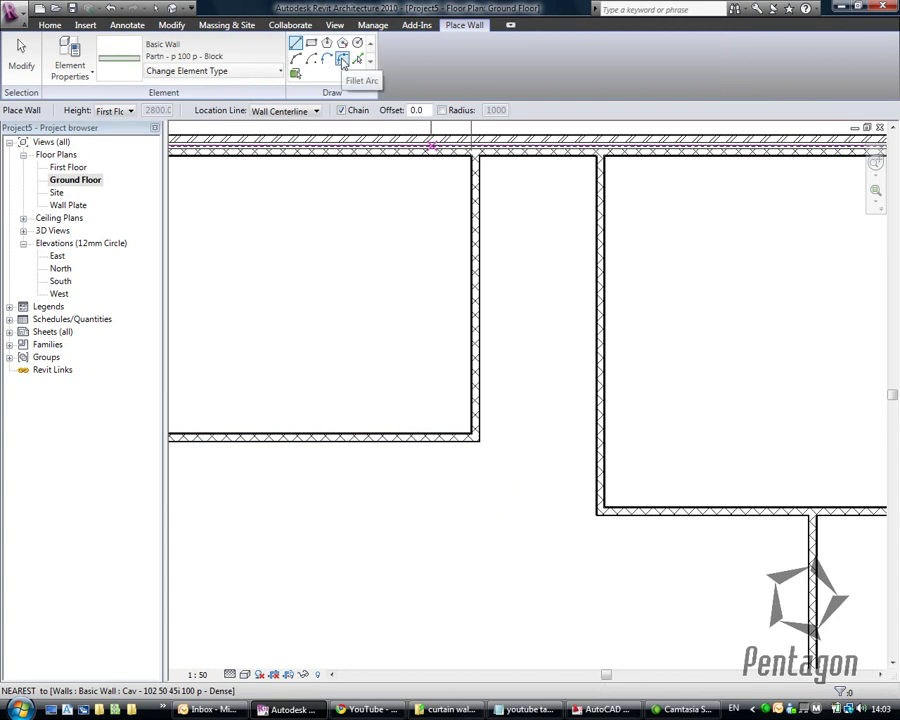
pyautogui.click(342, 60)
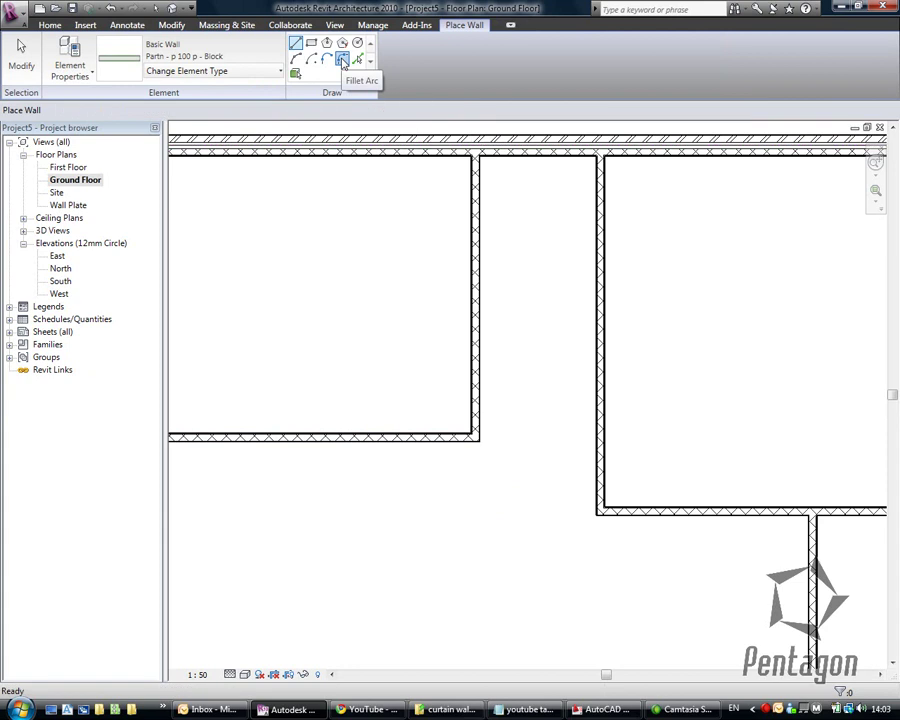
pyautogui.click(381, 110)
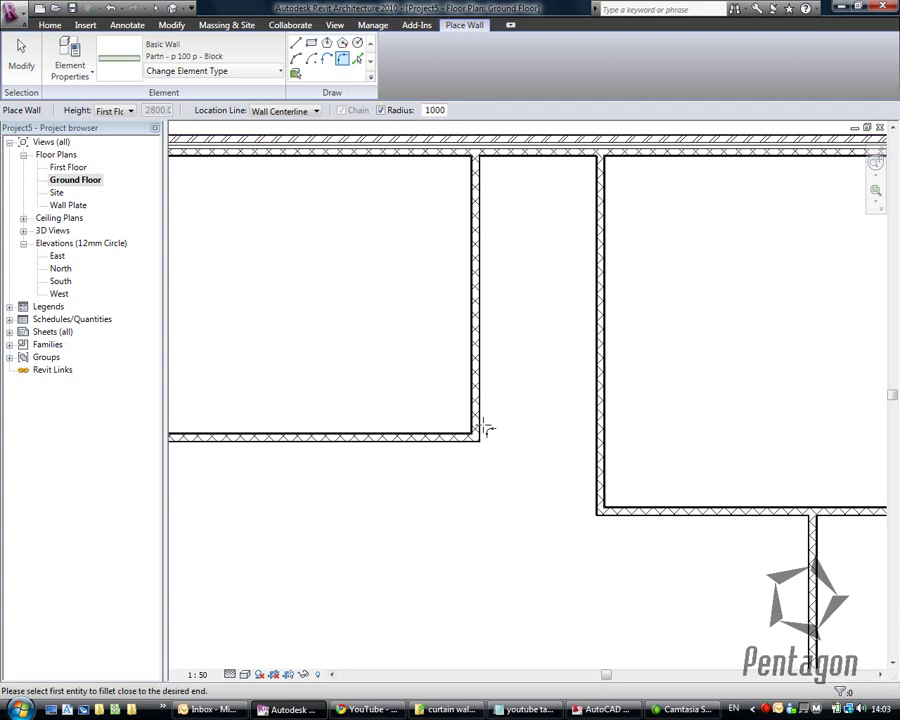
pyautogui.click(403, 436)
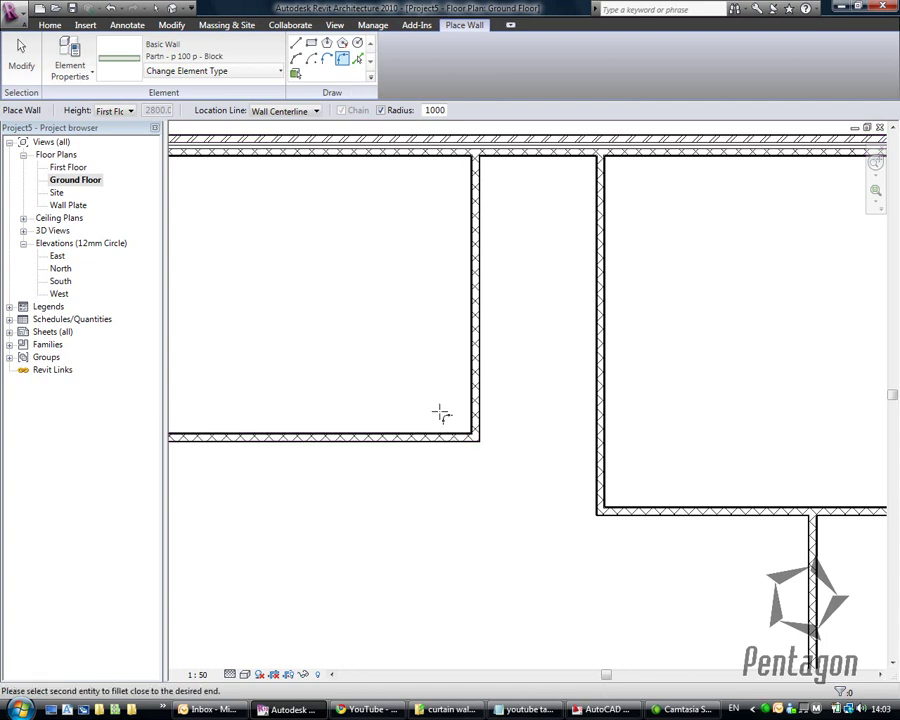
pyautogui.click(476, 354)
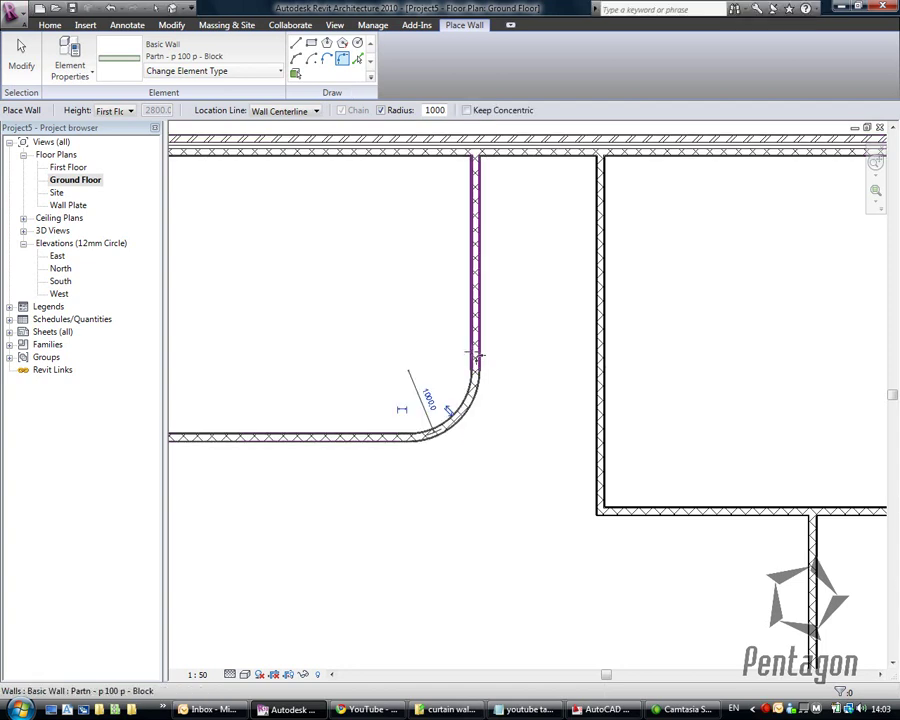
pyautogui.rightClick(386, 300)
pyautogui.click(410, 301)
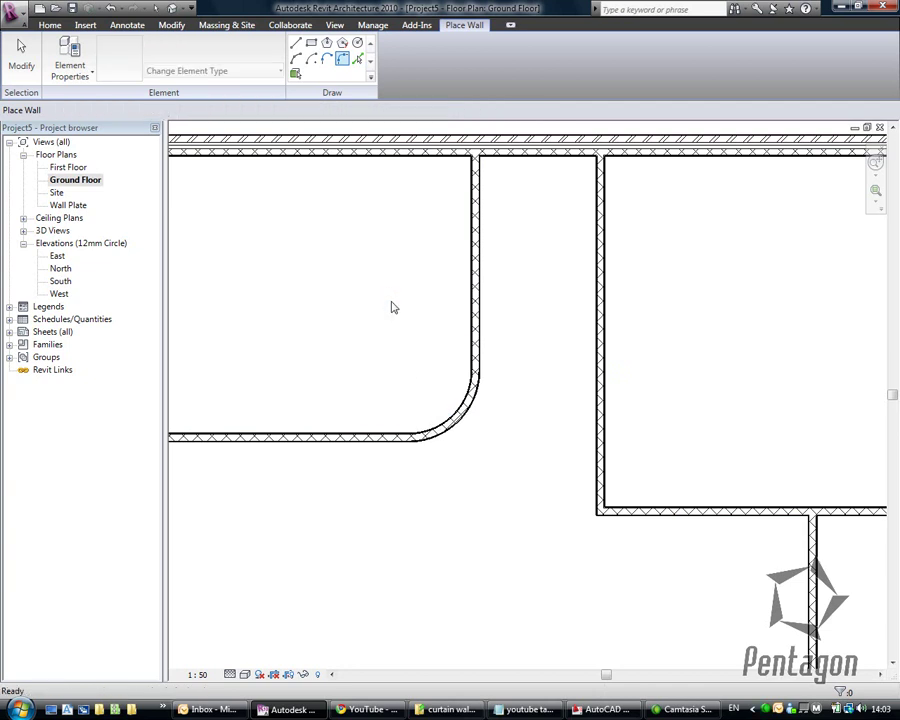
pyautogui.press('Escape')
# Change the curved wall's radius to 1200.
pyautogui.click(449, 406)
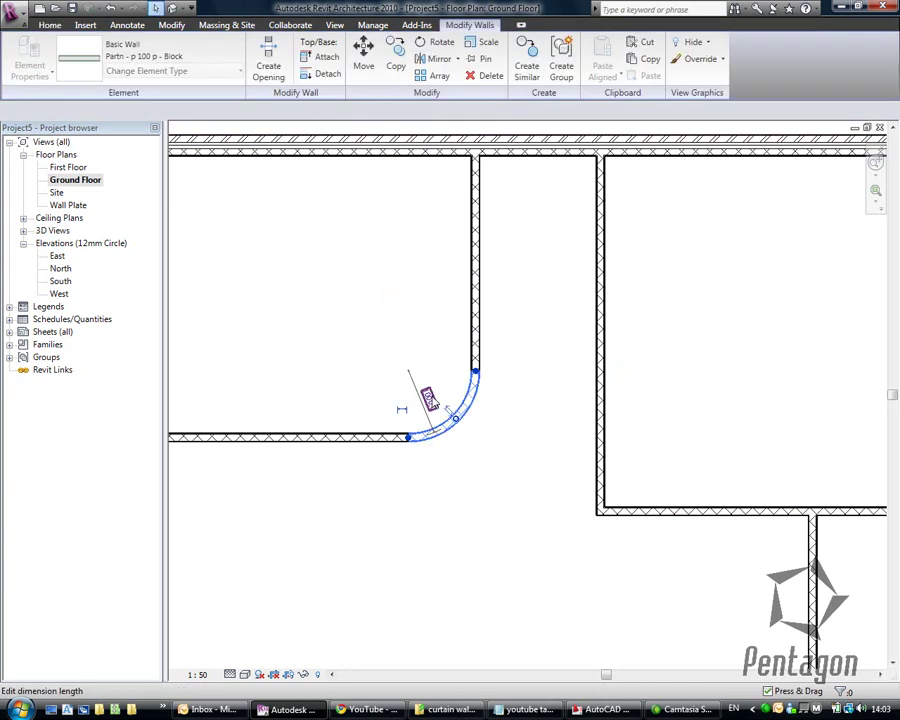
pyautogui.click(428, 400)
pyautogui.write('1200')
pyautogui.press('Return')
pyautogui.click(432, 311)
pyautogui.scroll(-5, 432, 314)
pyautogui.scroll(-1, 418, 395)
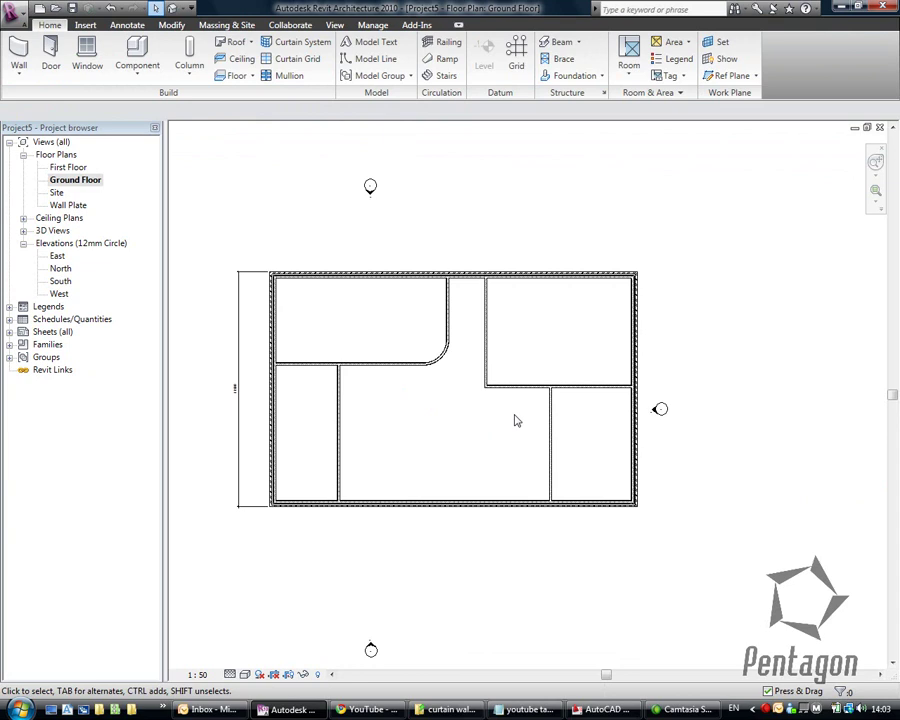
# Open the default 3D view to see the brick exterior and curved partition.
pyautogui.click(171, 9)
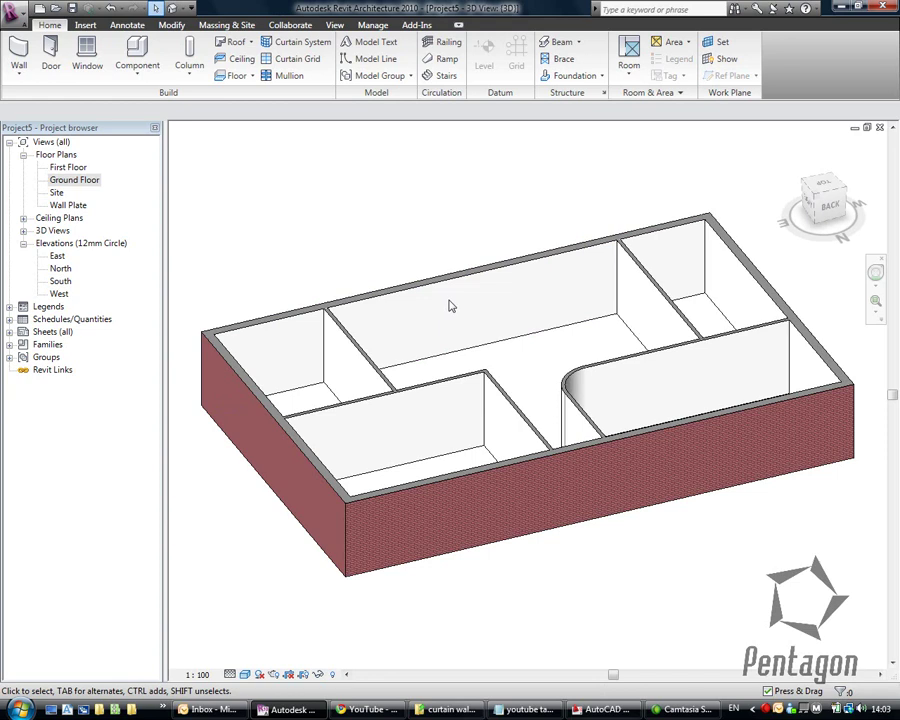
pyautogui.click(334, 25)
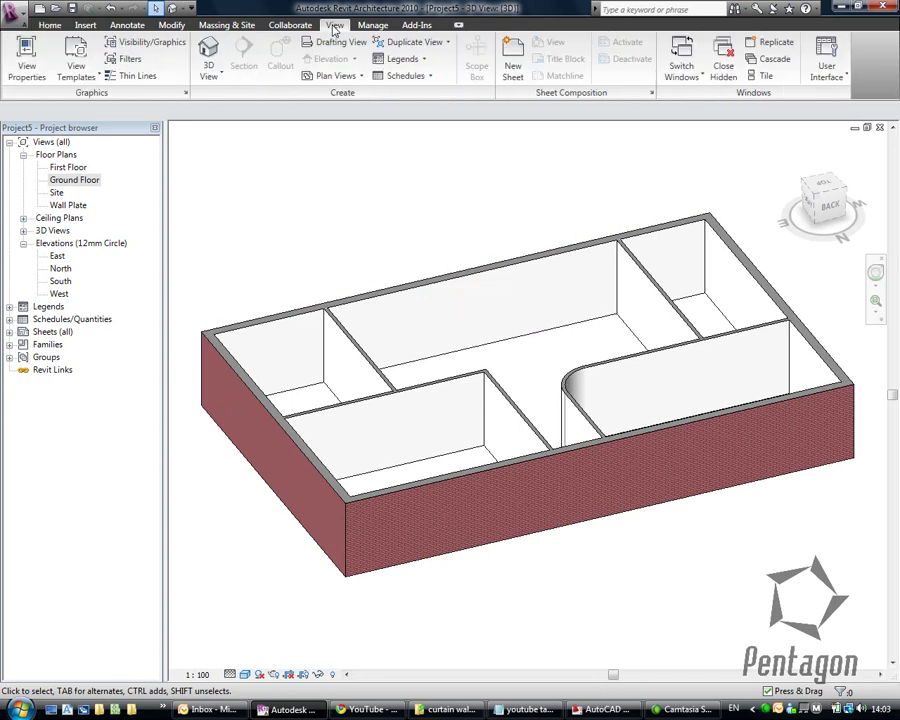
# Tile the open views, then maximise the 3D view and close all hidden views.
pyautogui.click(762, 78)
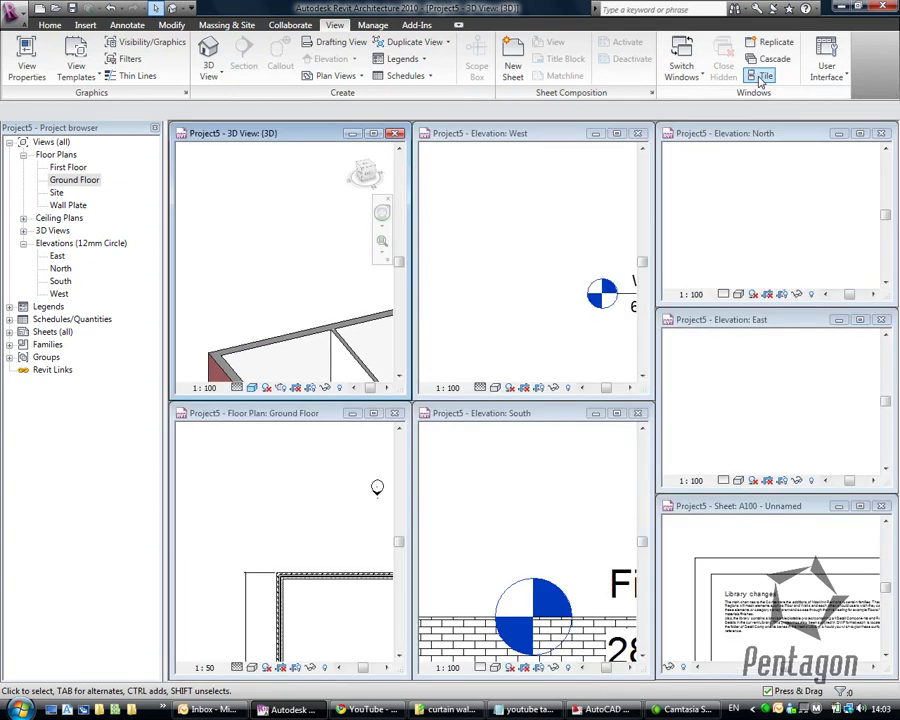
pyautogui.scroll(-2, 308, 250)
pyautogui.moveTo(235, 340); pyautogui.dragTo(225, 290, button='middle')
pyautogui.scroll(2, 290, 250)
pyautogui.click(503, 295)
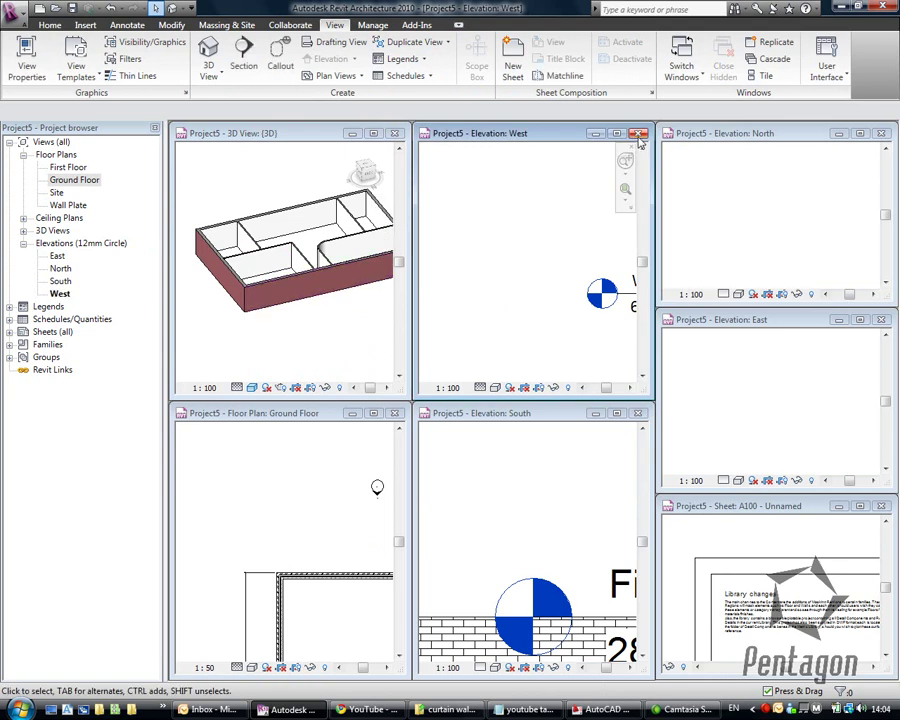
pyautogui.doubleClick(282, 136)
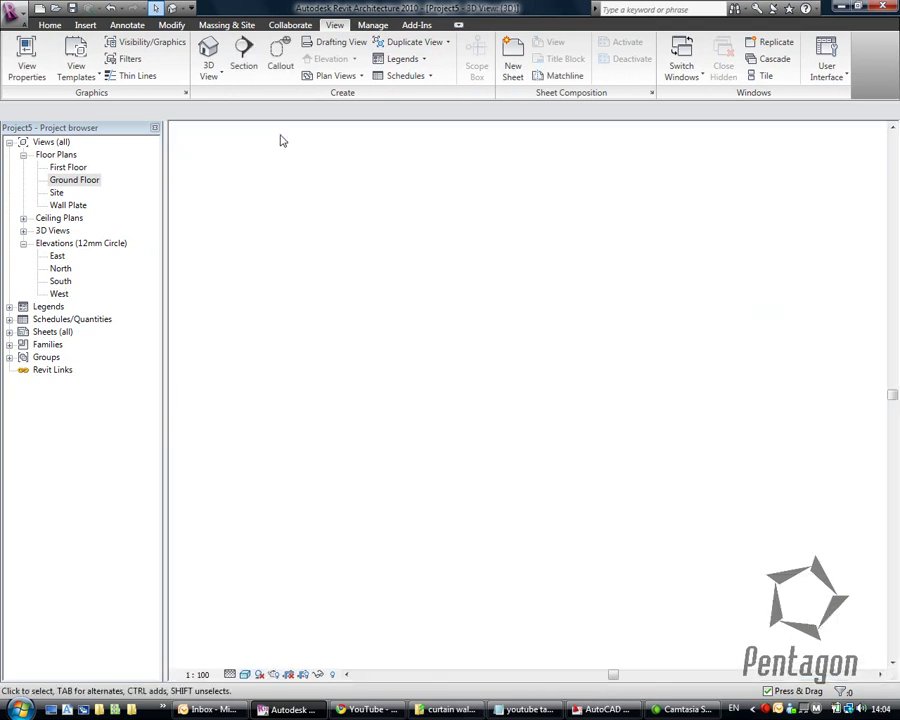
pyautogui.moveTo(492, 252); pyautogui.dragTo(693, 372, button='middle')
pyautogui.click(724, 70)
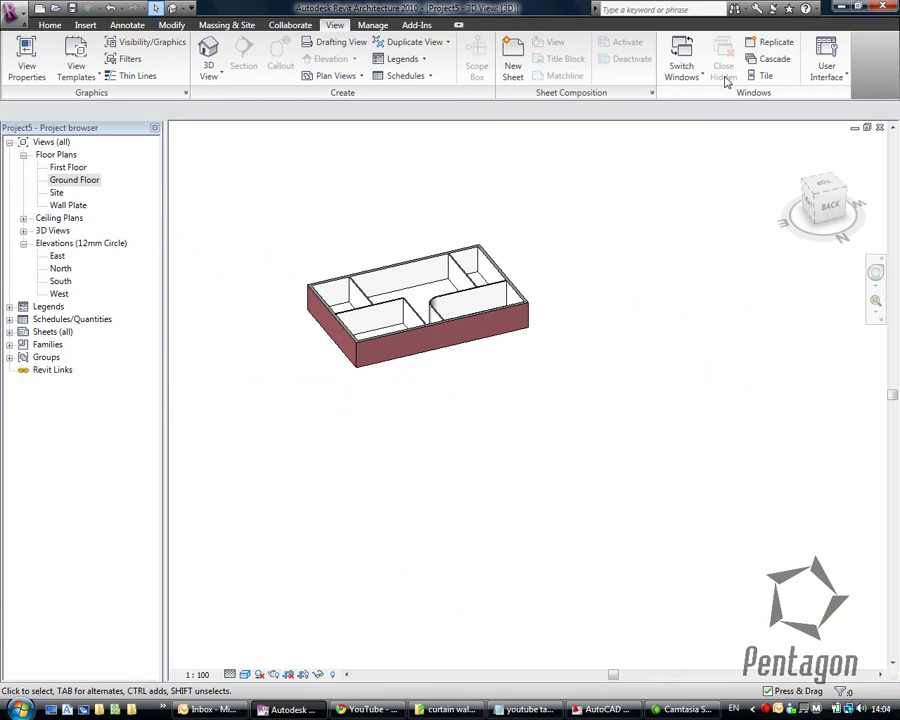
# Reopen the Ground Floor plan and tile it beside the 3D view, centring the building.
pyautogui.doubleClick(76, 181)
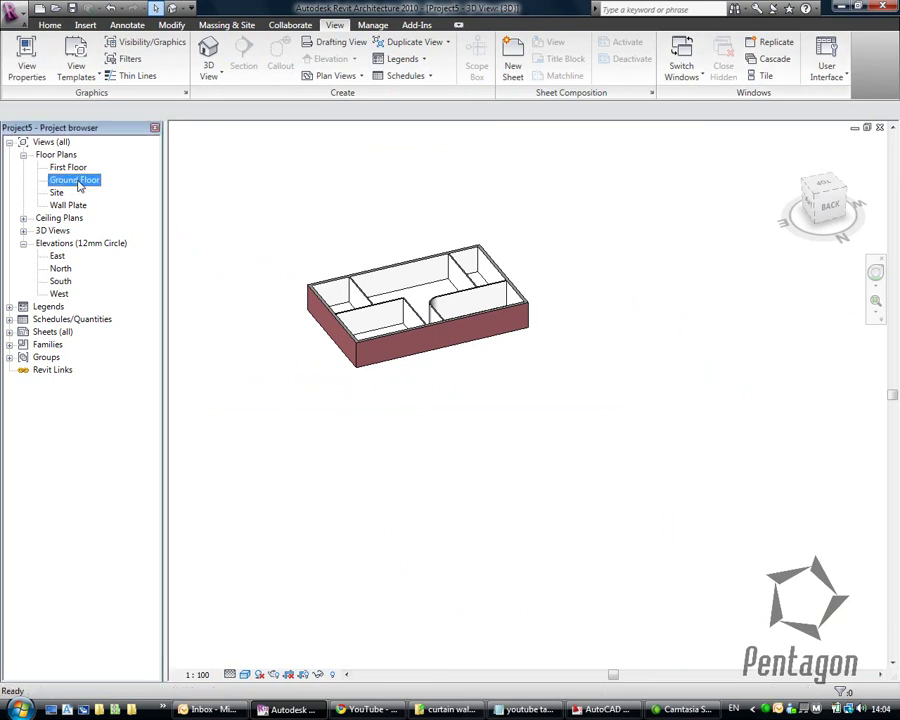
pyautogui.click(766, 77)
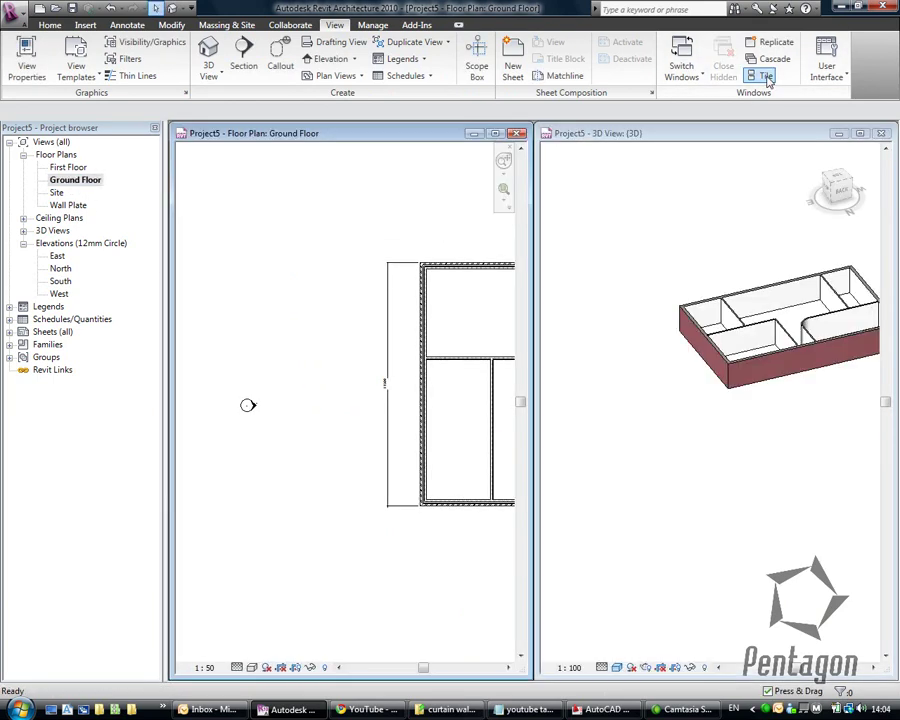
pyautogui.scroll(-3, 352, 263)
pyautogui.moveTo(354, 351); pyautogui.dragTo(178, 373, button='middle')
pyautogui.moveTo(655, 444); pyautogui.dragTo(570, 462, button='middle')
pyautogui.scroll(7, 707, 432)
pyautogui.scroll(-2, 697, 446)
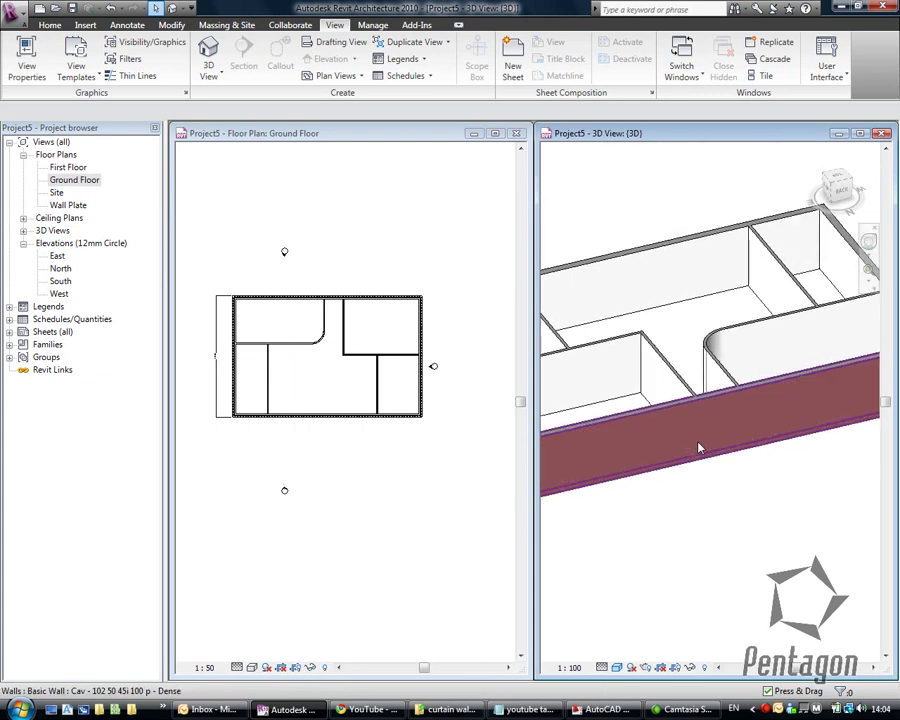
pyautogui.click(344, 325)
# Place two flipped IntSgl 910x2110mm doors in the top outer wall and an interior wall.
pyautogui.scroll(5, 348, 305)
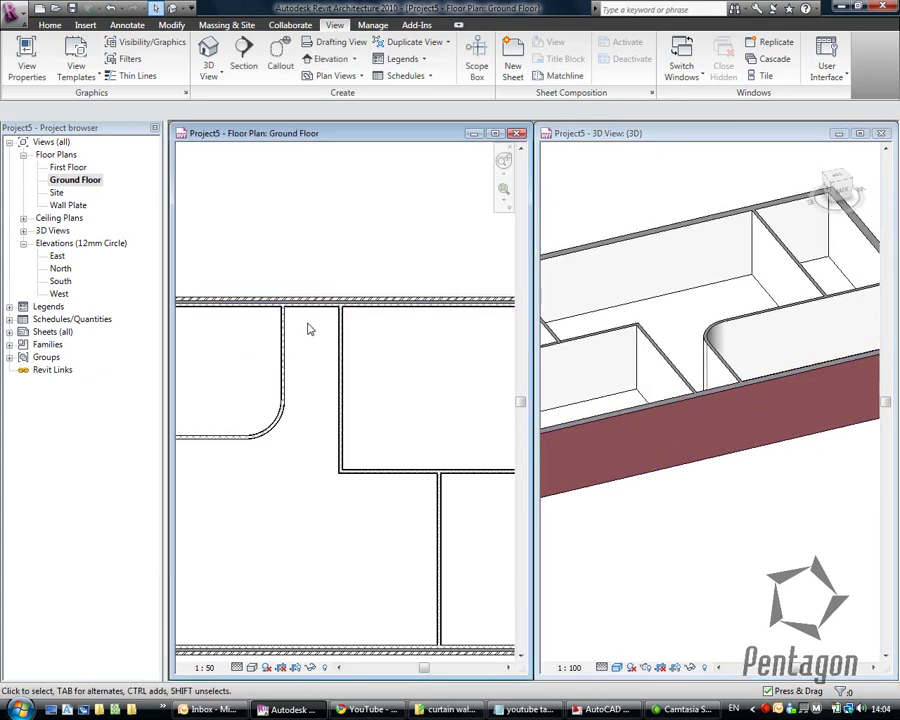
pyautogui.click(42, 24)
pyautogui.click(52, 66)
pyautogui.click(203, 71)
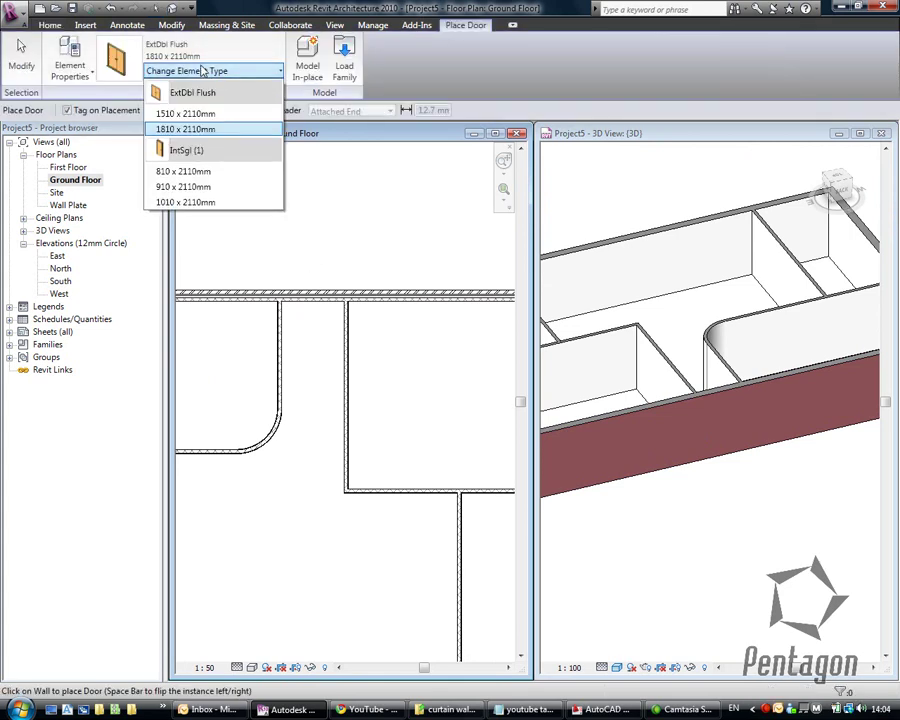
pyautogui.click(198, 187)
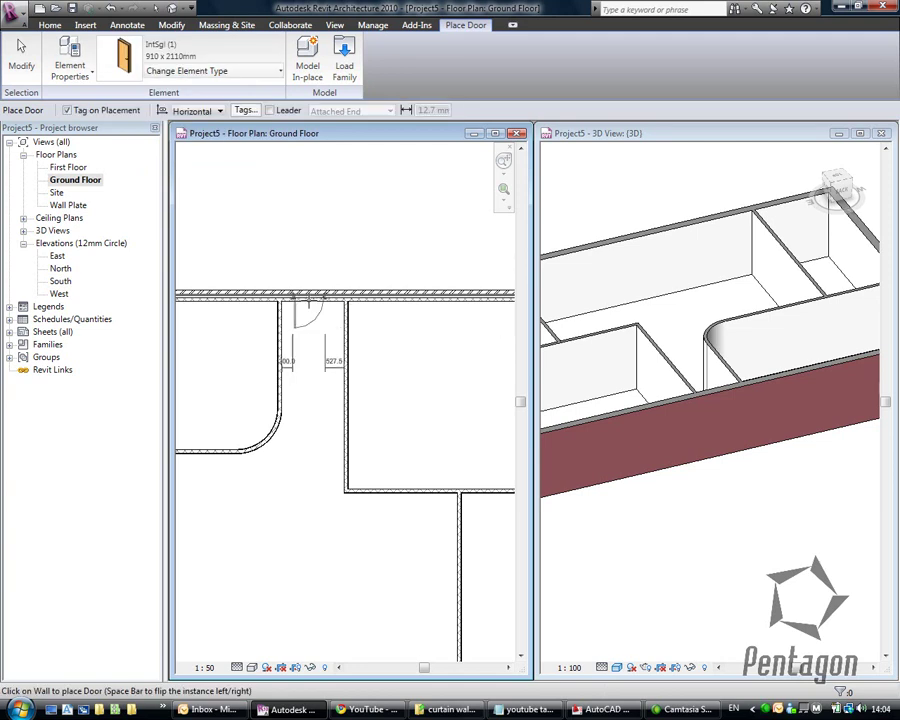
pyautogui.press('space')
pyautogui.click(304, 299)
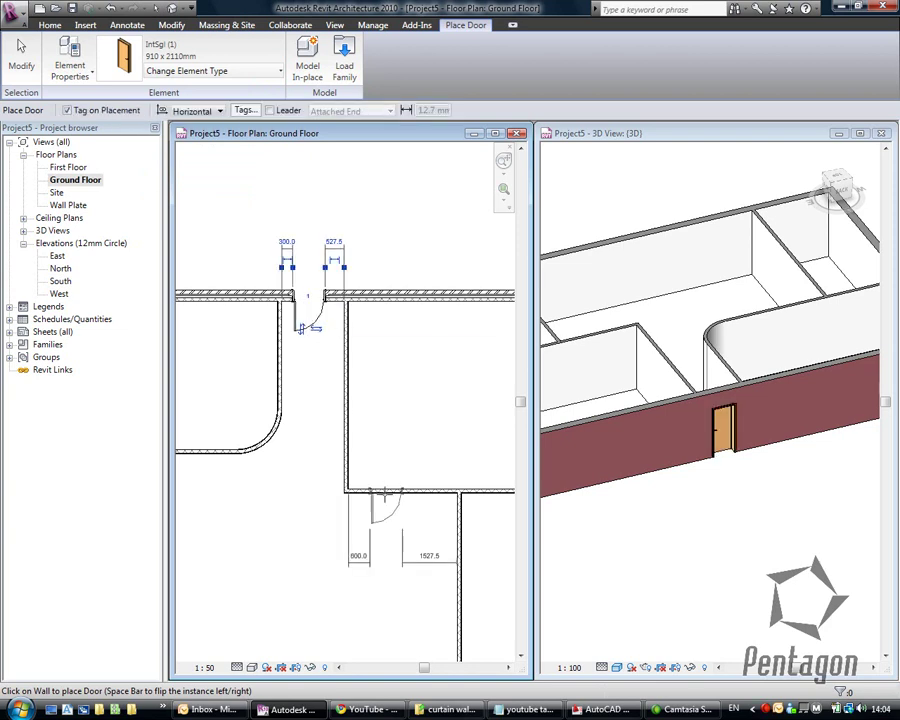
pyautogui.click(380, 485)
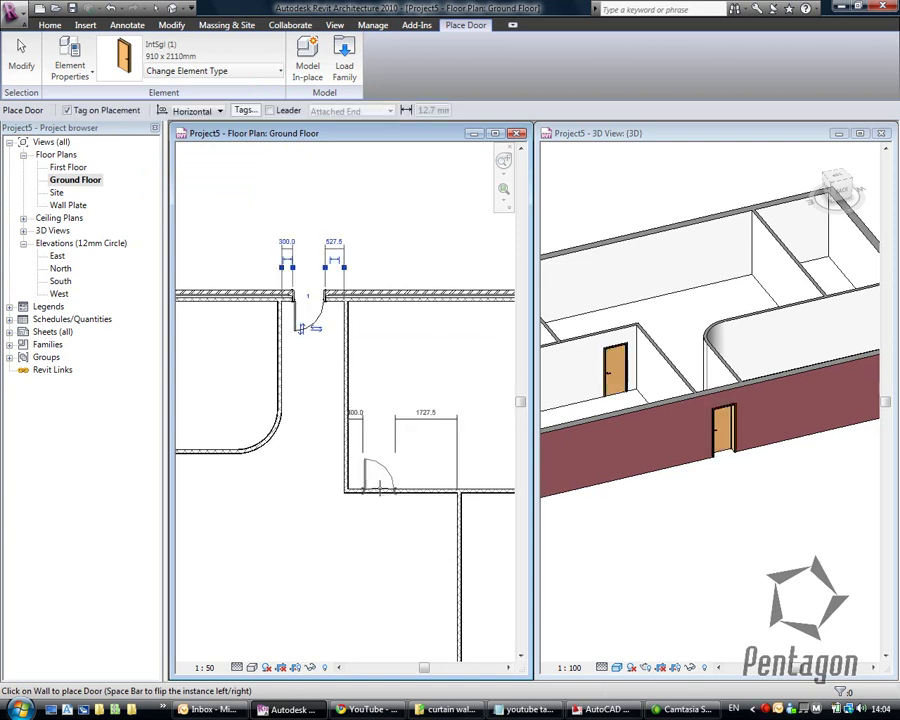
pyautogui.rightClick(354, 382)
pyautogui.click(395, 397)
pyautogui.scroll(5, 389, 483)
# Check door 2's 400 offset and reposition the partition wall beside it.
pyautogui.click(338, 465)
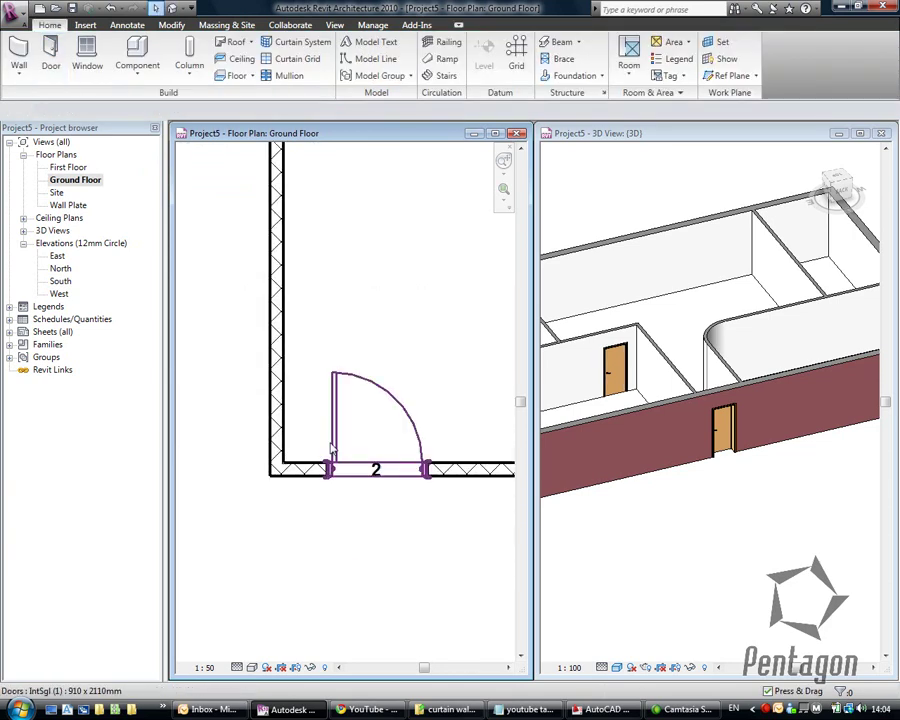
pyautogui.click(330, 576)
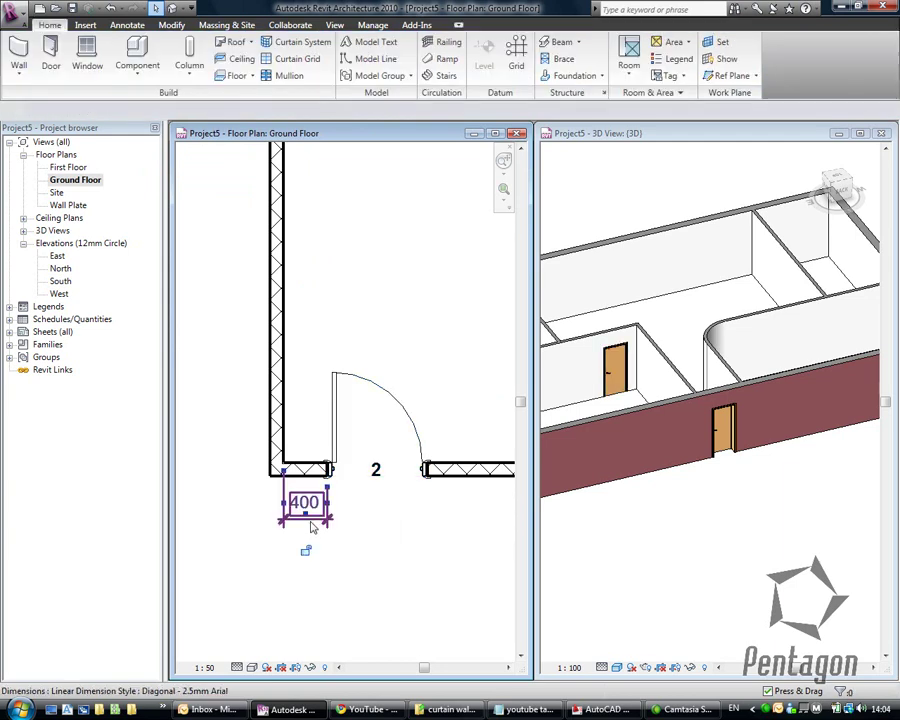
pyautogui.click(312, 529)
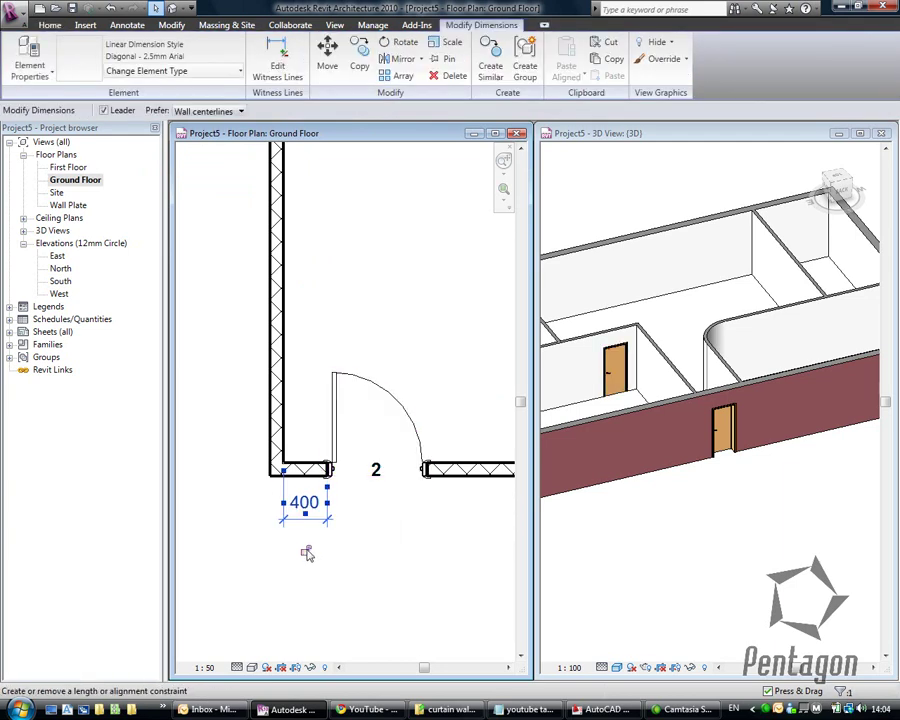
pyautogui.click(342, 604)
pyautogui.scroll(-3, 335, 430)
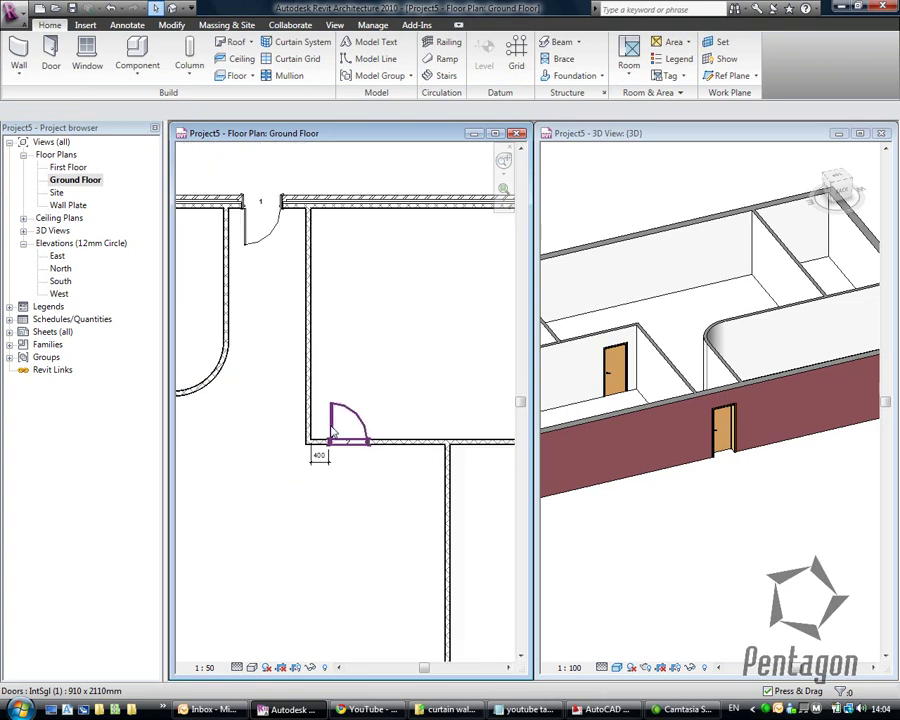
pyautogui.click(318, 361)
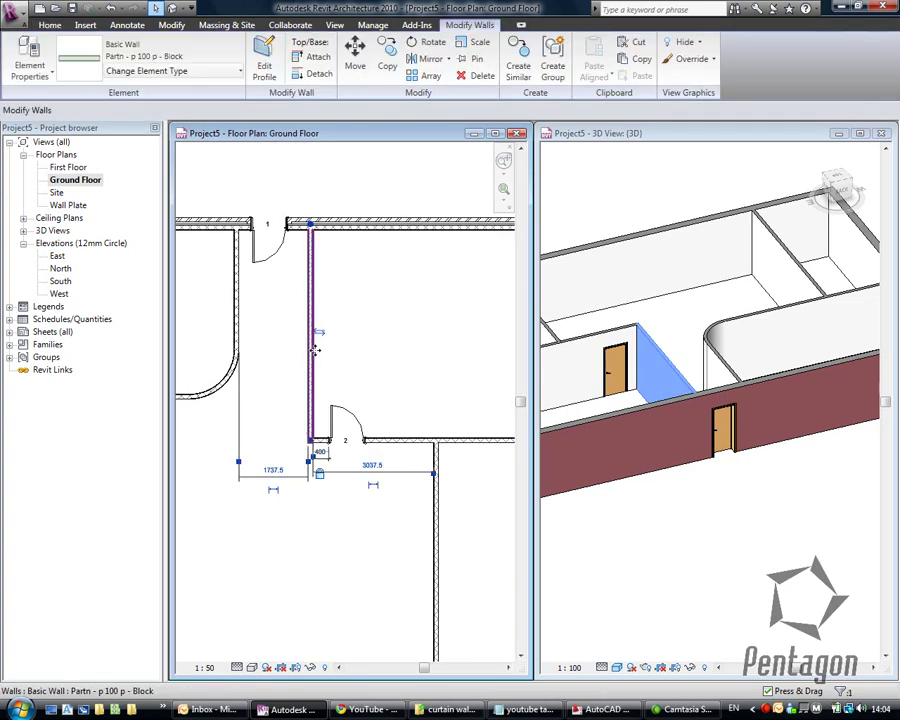
pyautogui.moveTo(319, 350)
pyautogui.mouseDown()
pyautogui.moveTo(348, 364)
pyautogui.moveTo(313, 362)
pyautogui.mouseUp()
pyautogui.moveTo(312, 509); pyautogui.dragTo(313, 505)
pyautogui.click(325, 364)
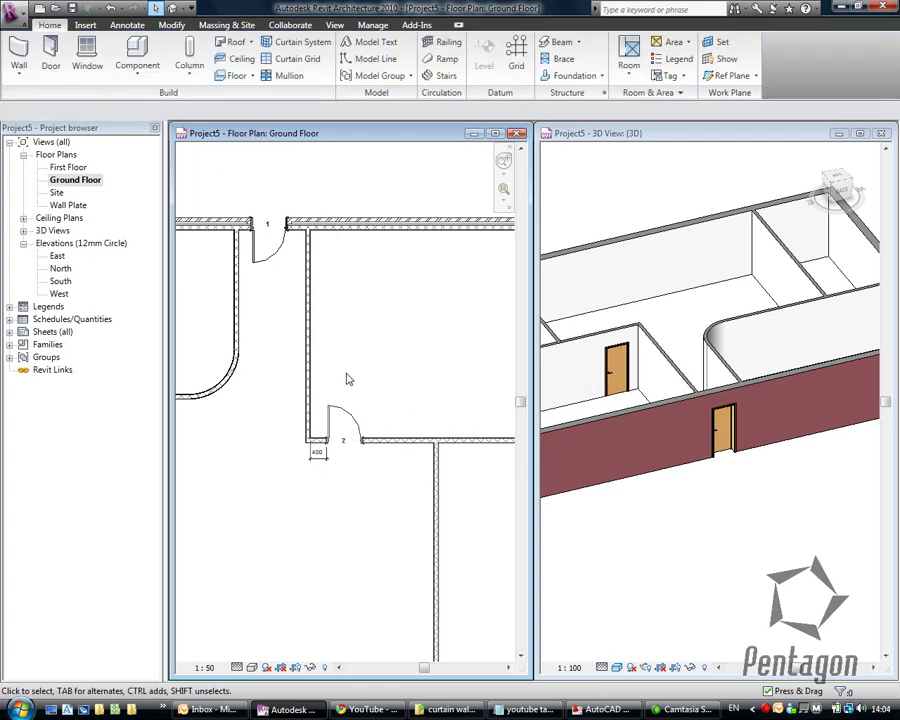
pyautogui.scroll(-3, 370, 490)
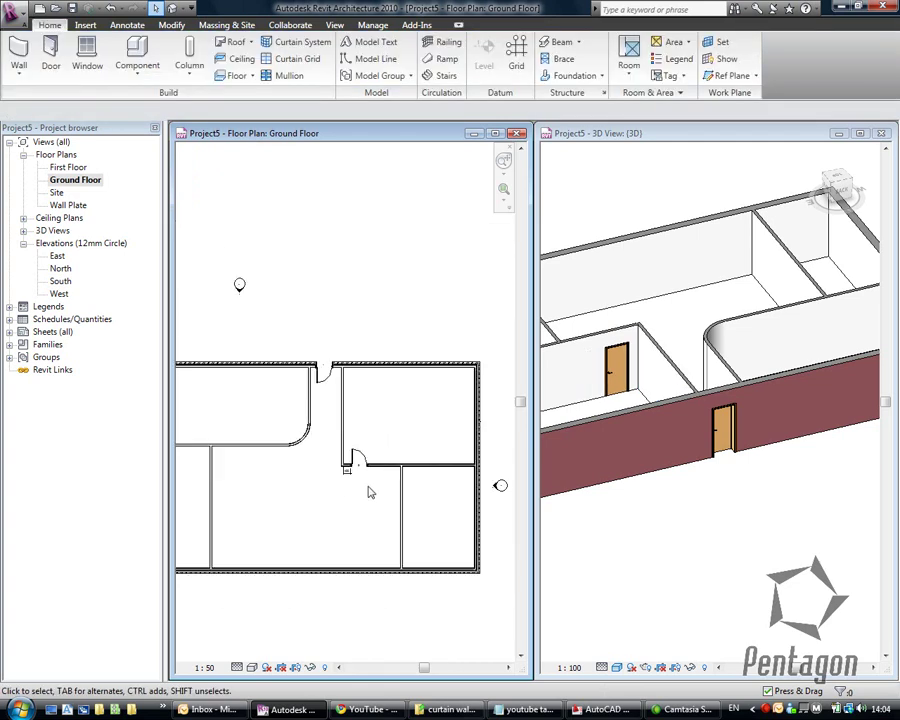
pyautogui.moveTo(303, 505); pyautogui.dragTo(375, 372, button='middle')
pyautogui.scroll(2, 375, 372)
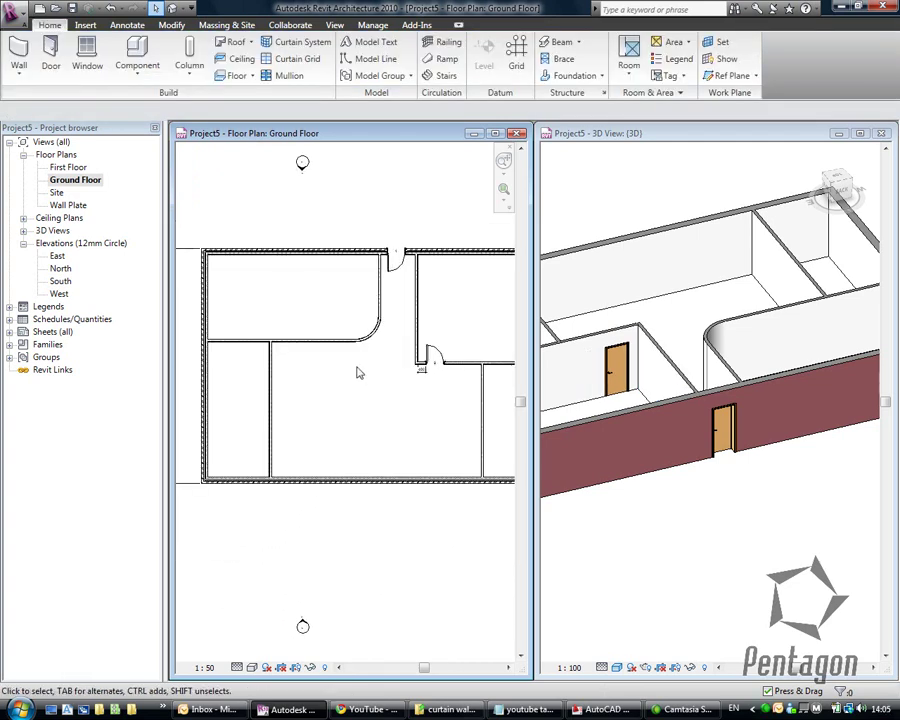
# Start placing windows, leaving the 630 x 1050mm Deep type unchanged.
pyautogui.click(87, 55)
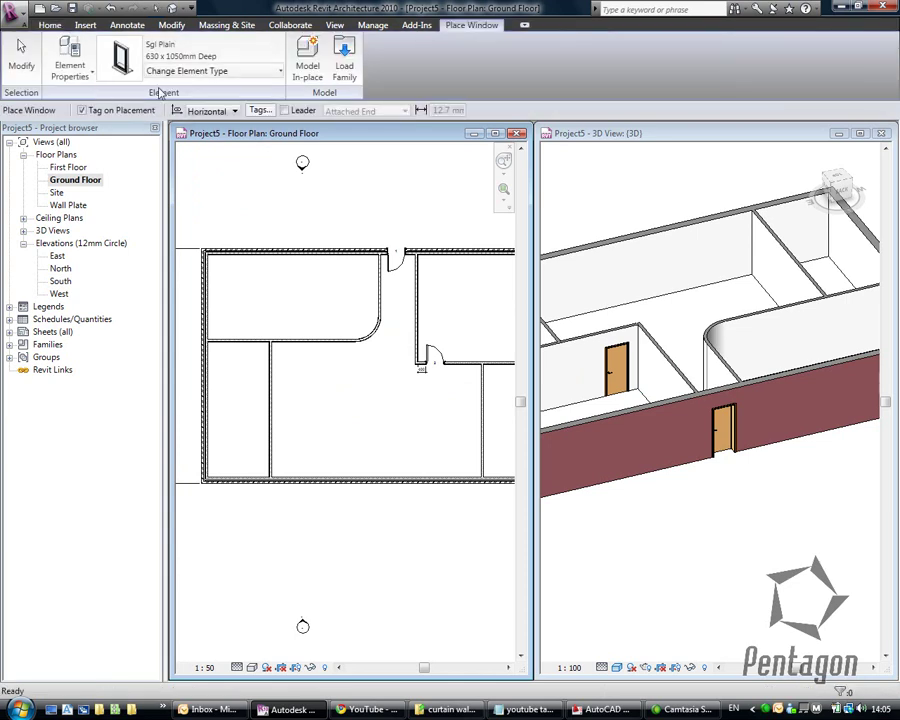
pyautogui.click(205, 71)
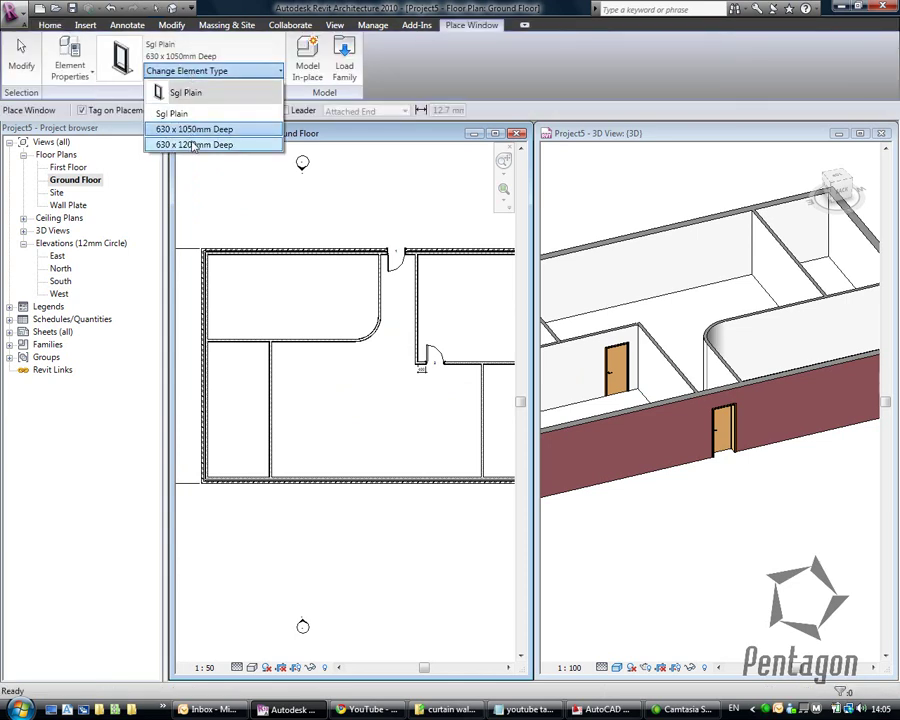
pyautogui.click(237, 8)
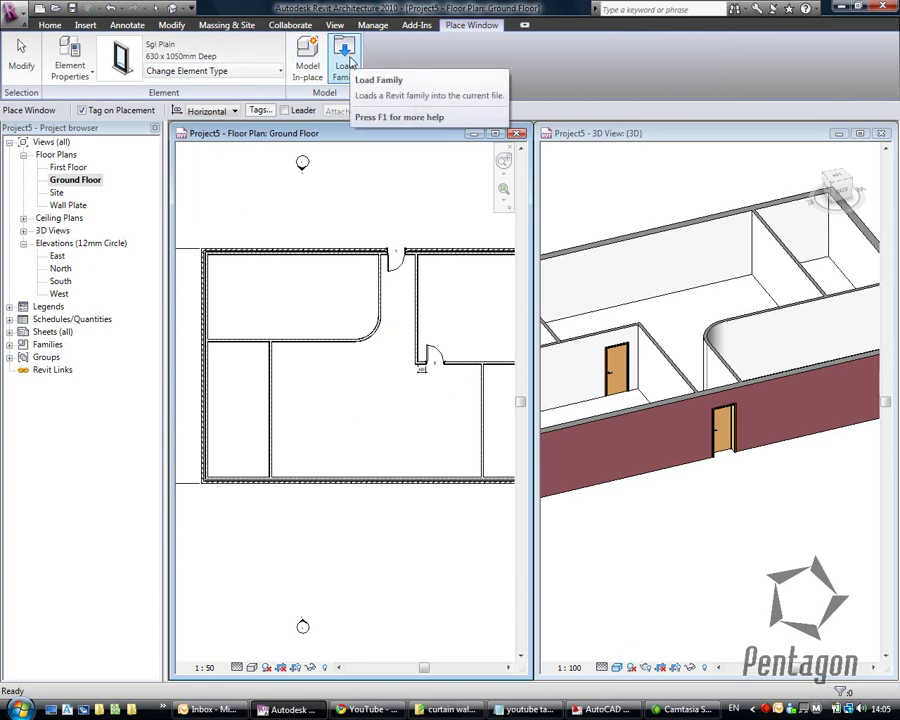
# Open the Windows family folder and preview the Bay and Dbl Swept Head families.
pyautogui.click(349, 64)
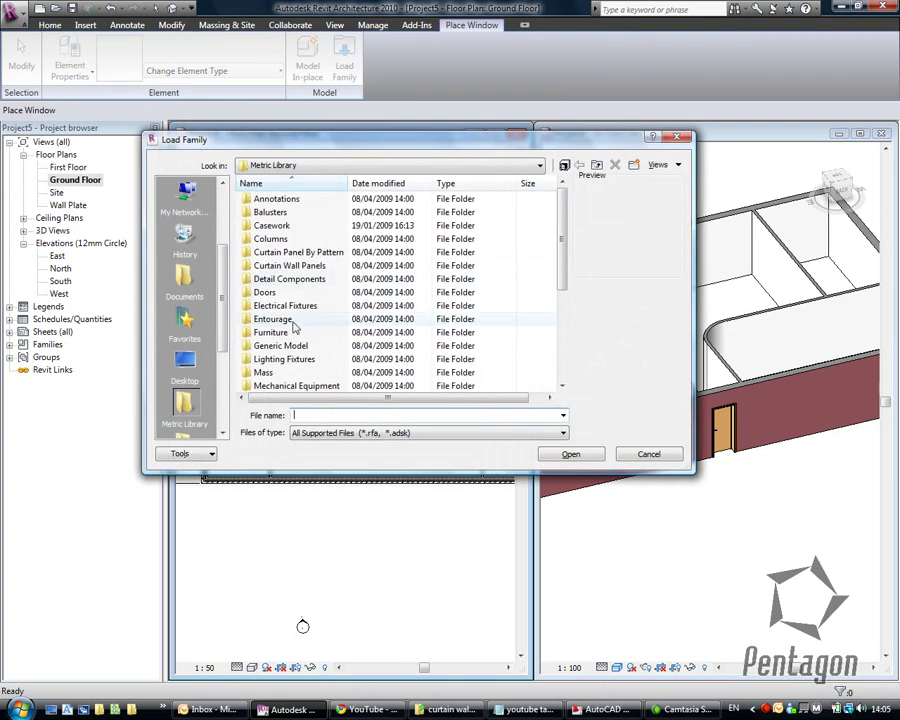
pyautogui.moveTo(566, 301); pyautogui.dragTo(571, 362)
pyautogui.doubleClick(271, 373)
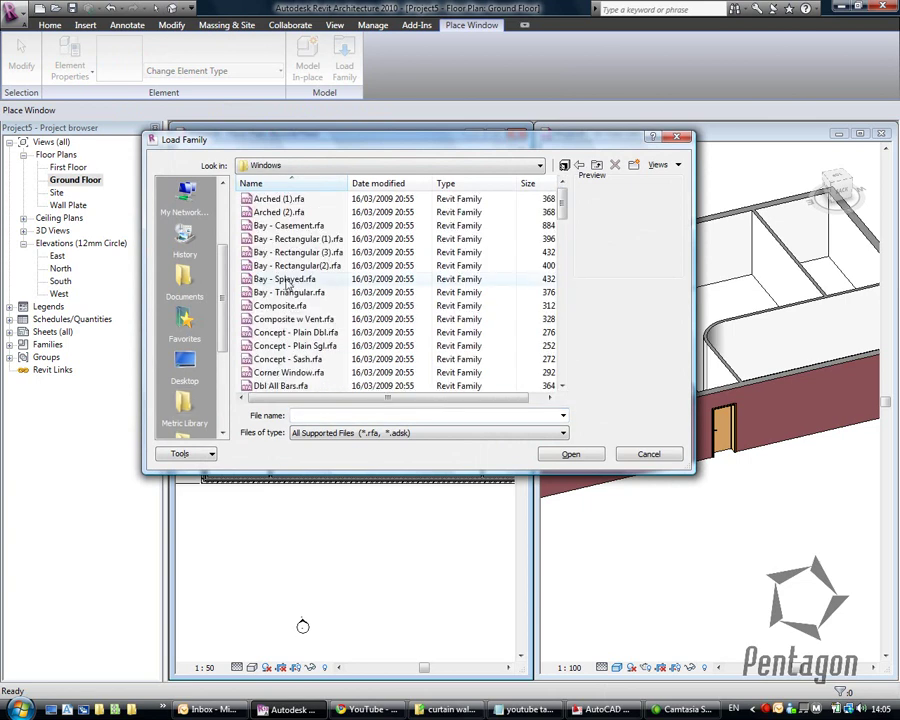
pyautogui.click(273, 264)
pyautogui.press('Down')
pyautogui.press('Down')
pyautogui.press('Down')
pyautogui.press('Down')
pyautogui.press('Down')
pyautogui.press('Down')
pyautogui.press('Down')
pyautogui.press('Down')
pyautogui.press('Down')
pyautogui.press('Down')
pyautogui.press('Down')
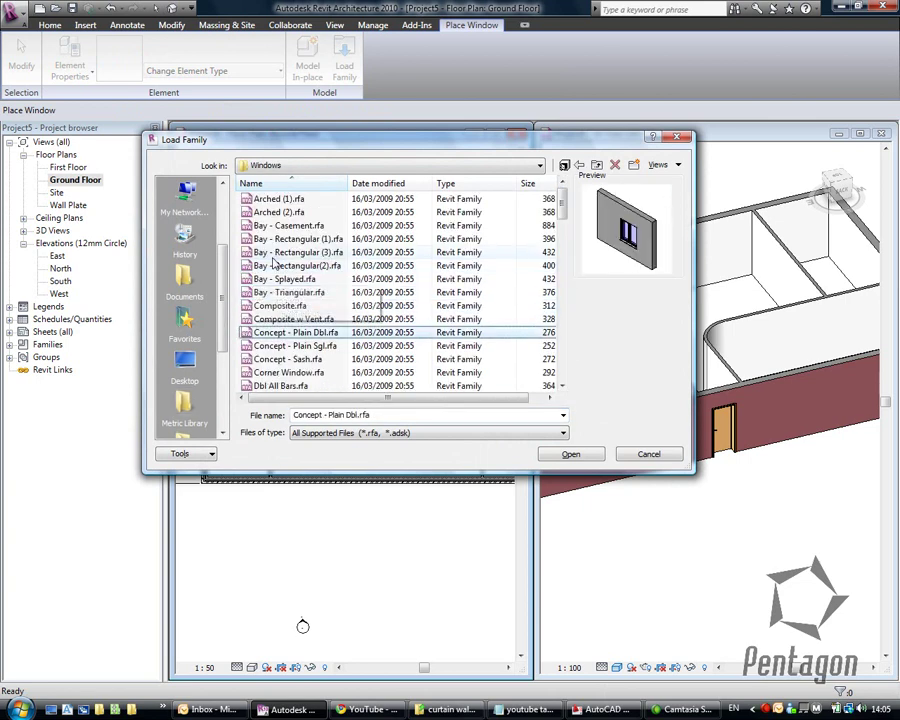
pyautogui.press('Down')
pyautogui.press('Down')
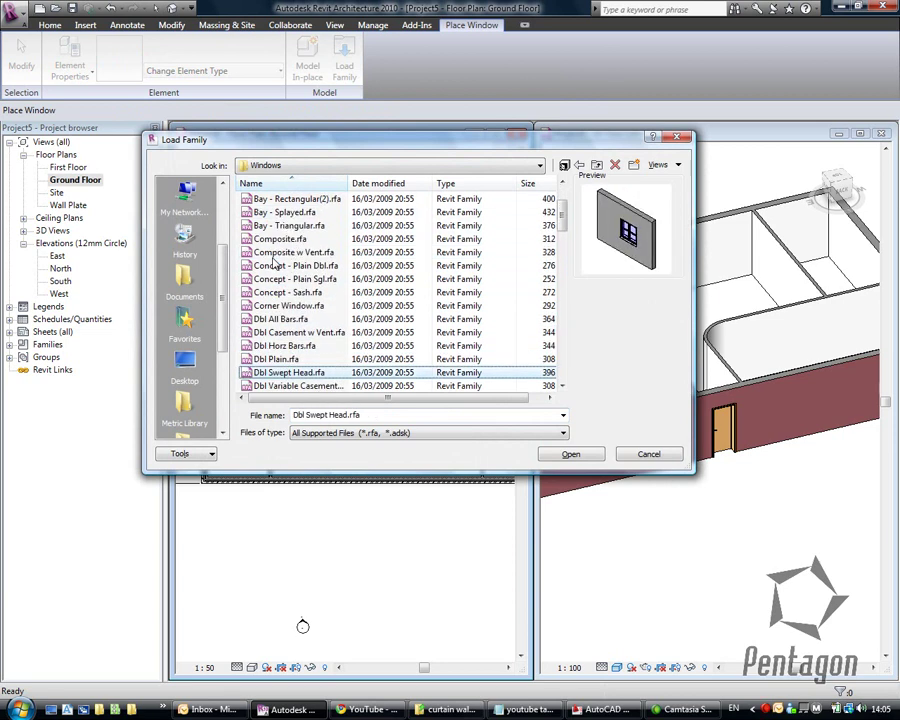
pyautogui.press('Down')
pyautogui.press('Down')
pyautogui.press('Down')
pyautogui.press('Down')
pyautogui.press('Down')
pyautogui.press('Down')
pyautogui.press('Down')
pyautogui.press('Down')
pyautogui.press('Down')
pyautogui.press('Down')
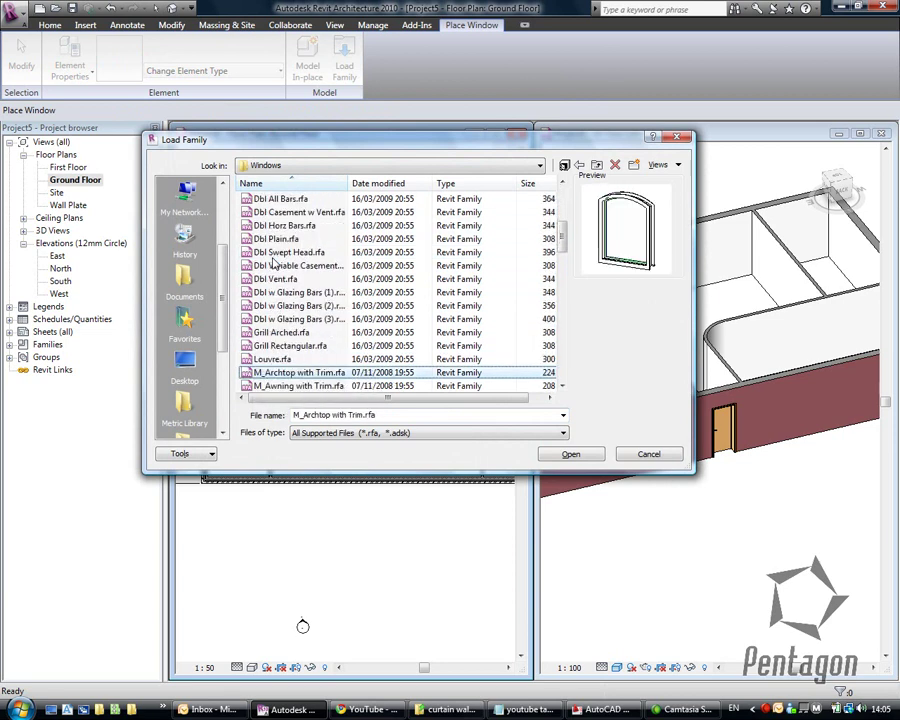
# Preview the Awning, Sliding and Sash families, then select SCO_Horz Bar Dbl.rfa.
pyautogui.press('Up')
pyautogui.press('Up')
pyautogui.press('Up')
pyautogui.press('Up')
pyautogui.press('Up')
pyautogui.press('Down')
pyautogui.press('Down')
pyautogui.press('Down')
pyautogui.press('Down')
pyautogui.press('Down')
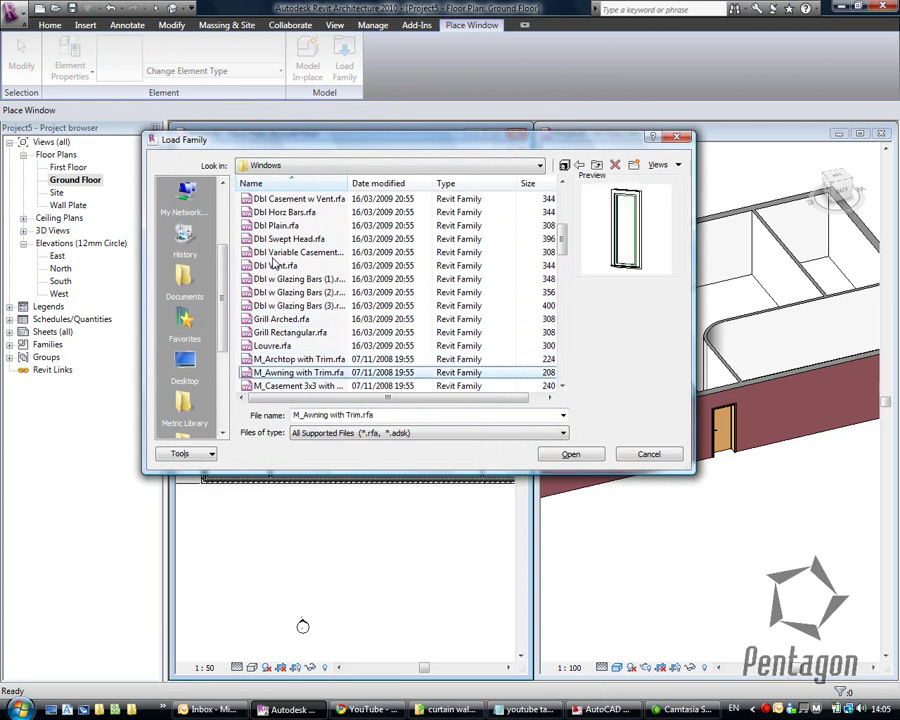
pyautogui.press('Down')
pyautogui.press('Down')
pyautogui.press('Down')
pyautogui.press('Down')
pyautogui.press('Down')
pyautogui.press('Down')
pyautogui.press('Down')
pyautogui.press('Down')
pyautogui.press('Down')
pyautogui.press('Down')
pyautogui.press('Down')
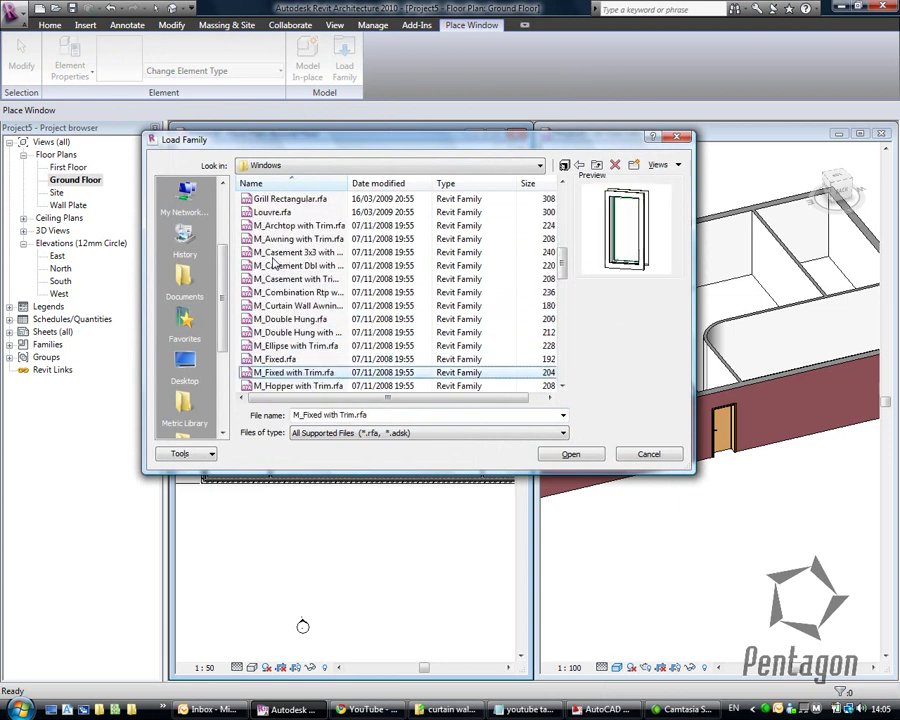
pyautogui.press('Down')
pyautogui.press('Down')
pyautogui.press('Down')
pyautogui.press('Down')
pyautogui.press('Down')
pyautogui.press('Down')
pyautogui.press('Down')
pyautogui.press('Down')
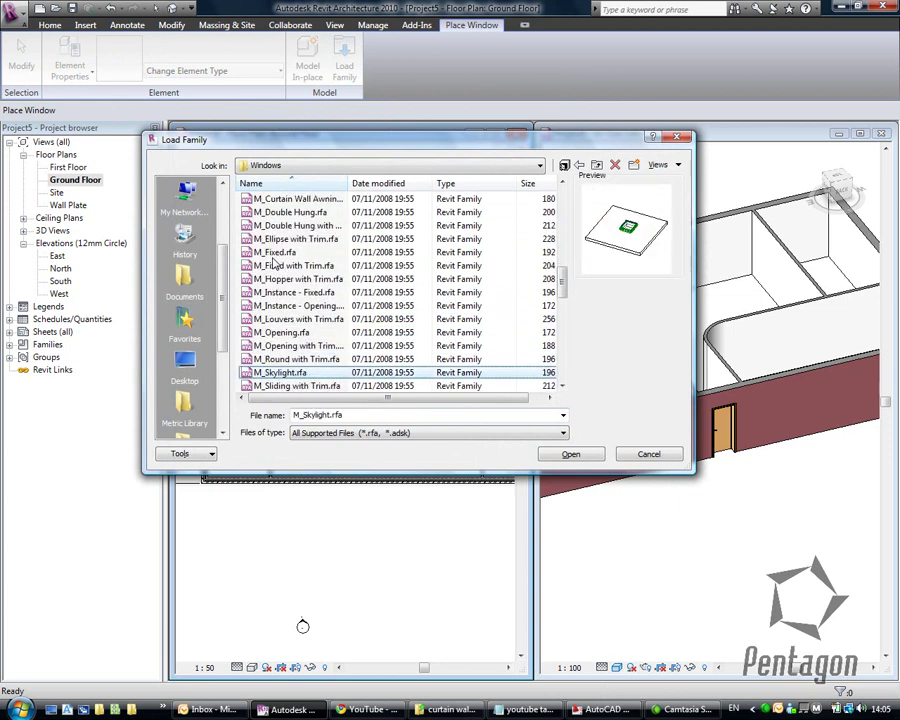
pyautogui.press('Down')
pyautogui.press('Down')
pyautogui.press('Down')
pyautogui.press('Down')
pyautogui.press('Down')
pyautogui.press('Down')
pyautogui.press('Down')
pyautogui.press('Down')
pyautogui.press('Down')
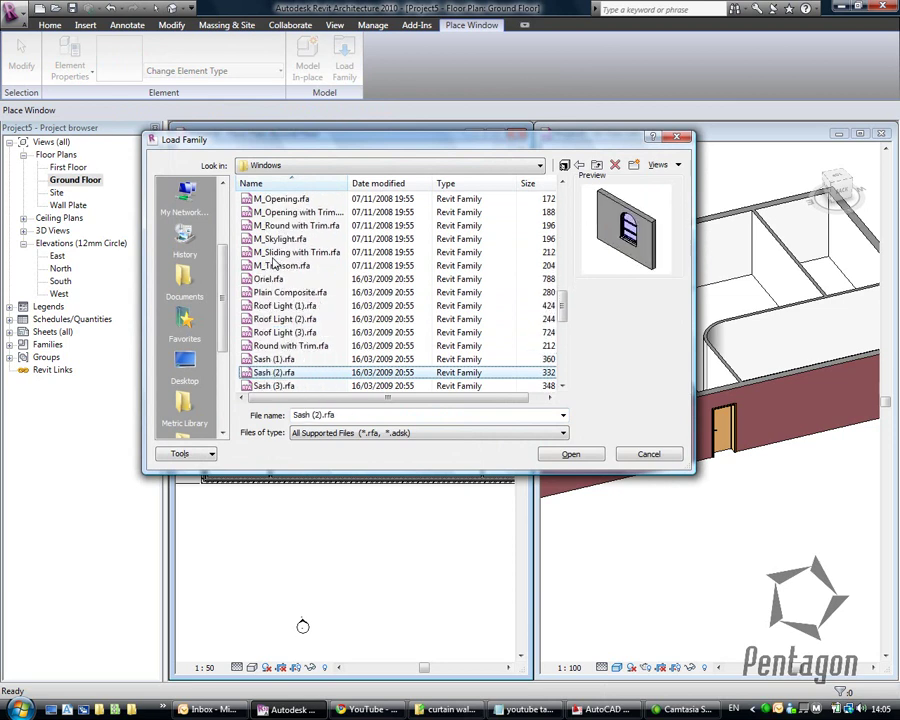
pyautogui.press('Up')
pyautogui.scroll(-4, 561, 322)
pyautogui.click(300, 292)
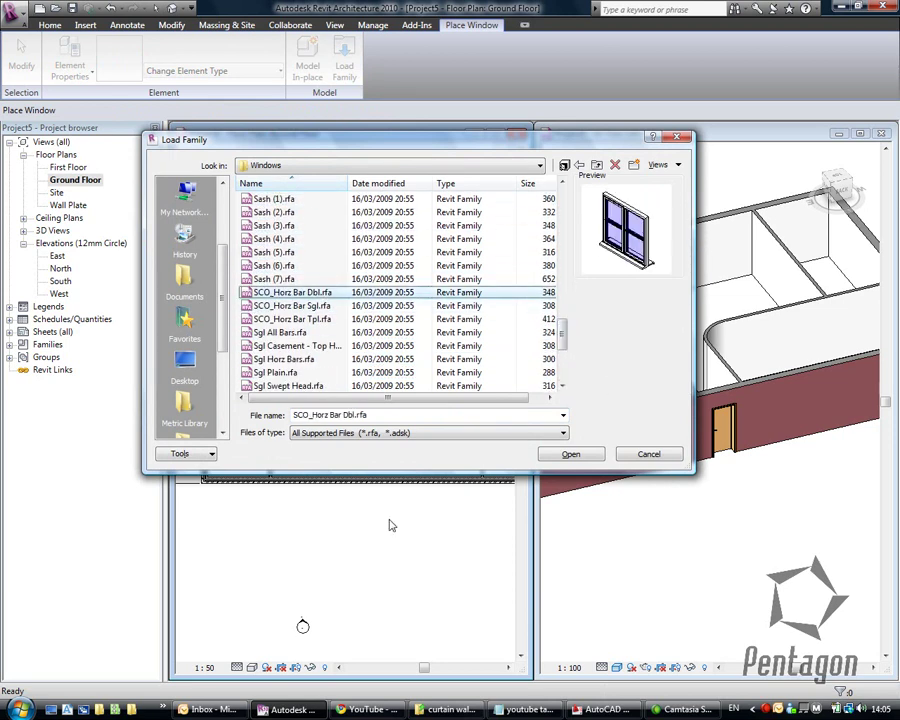
# Load the SCO_Horz Bar Dbl family with the 1200 x 1050mm Deep type.
pyautogui.click(570, 454)
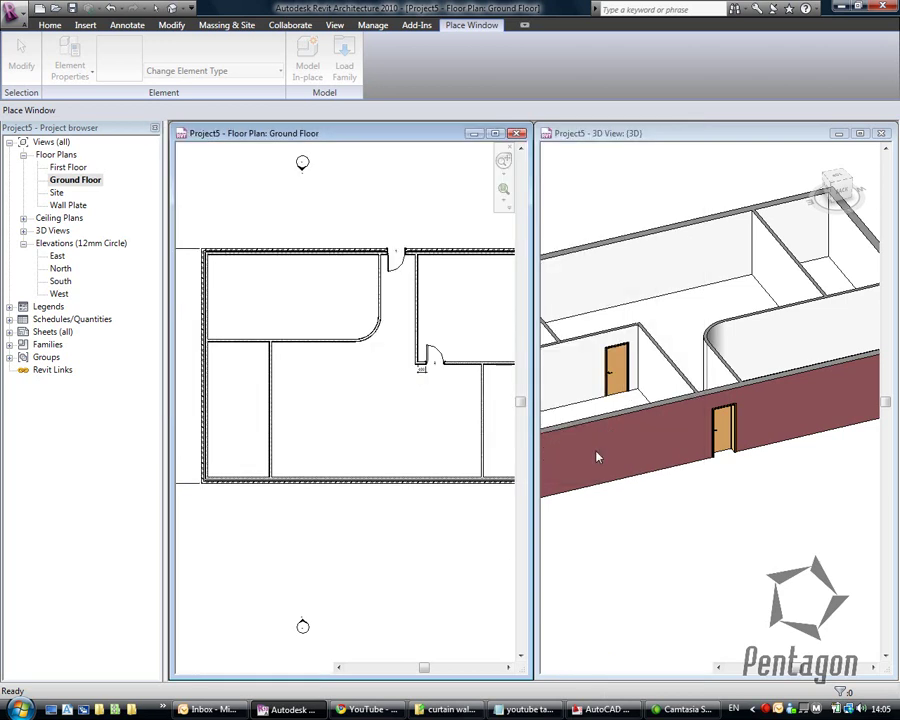
pyautogui.click(375, 350)
pyautogui.click(520, 427)
# Place the first two SCO_Horz Bar Dbl windows in the outer walls.
pyautogui.scroll(5, 242, 252)
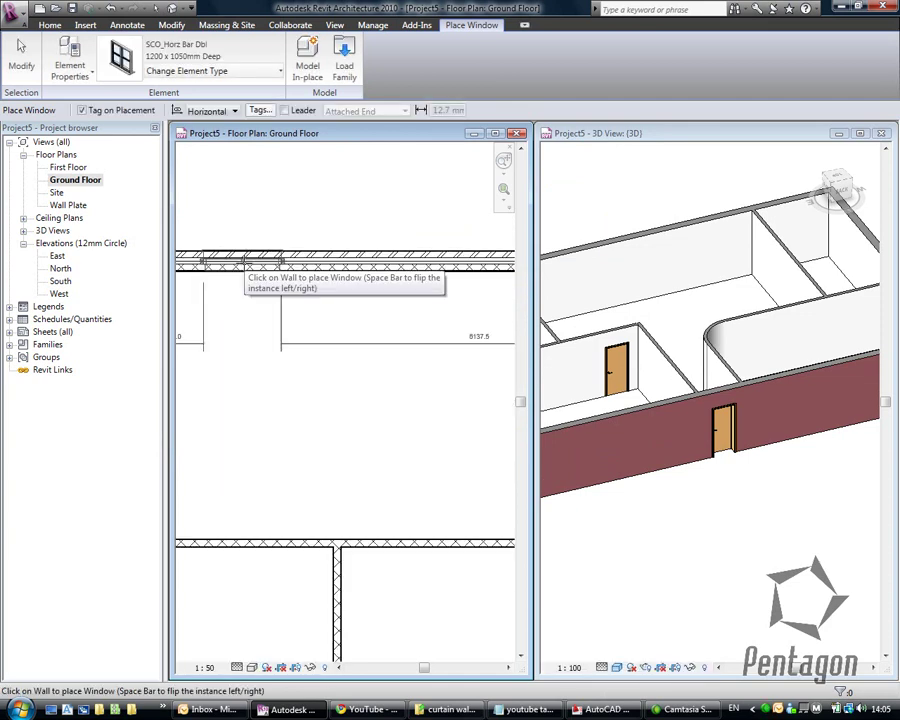
pyautogui.click(300, 262)
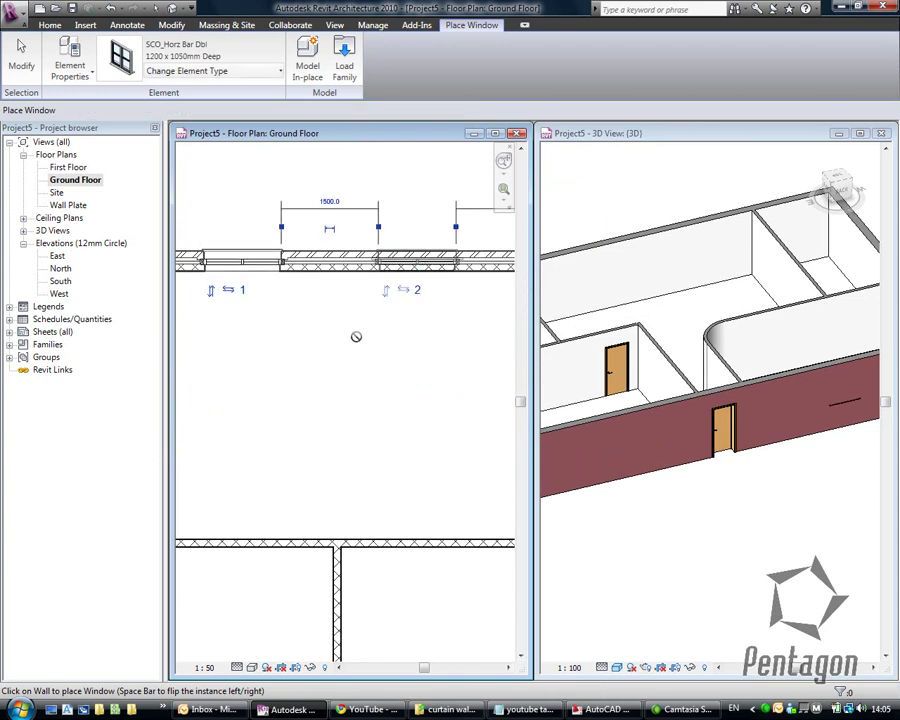
pyautogui.scroll(-2, 353, 335)
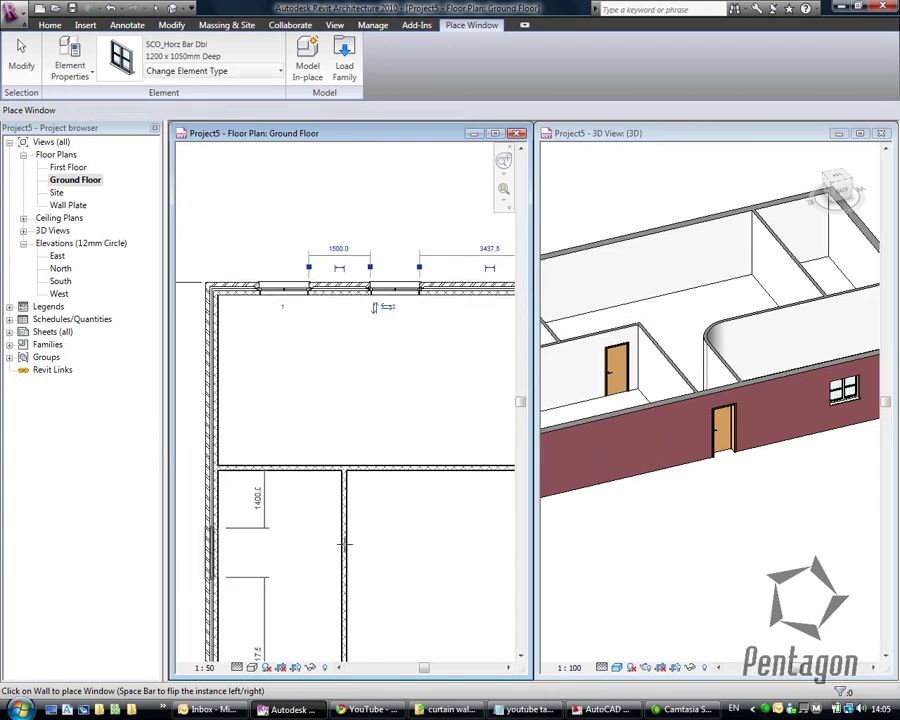
pyautogui.moveTo(392, 544); pyautogui.dragTo(340, 624, button='middle')
pyautogui.moveTo(301, 65); pyautogui.dragTo(295, 53, button='middle')
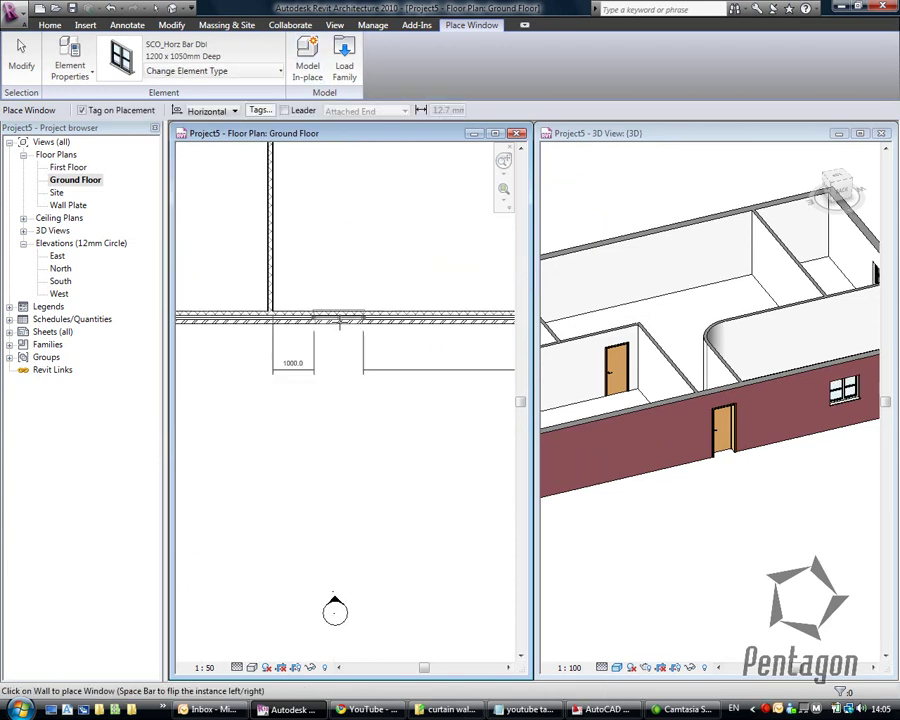
pyautogui.click(458, 327)
# Place two more windows along the wall and finish window placement.
pyautogui.moveTo(321, 391); pyautogui.dragTo(251, 420, button='middle')
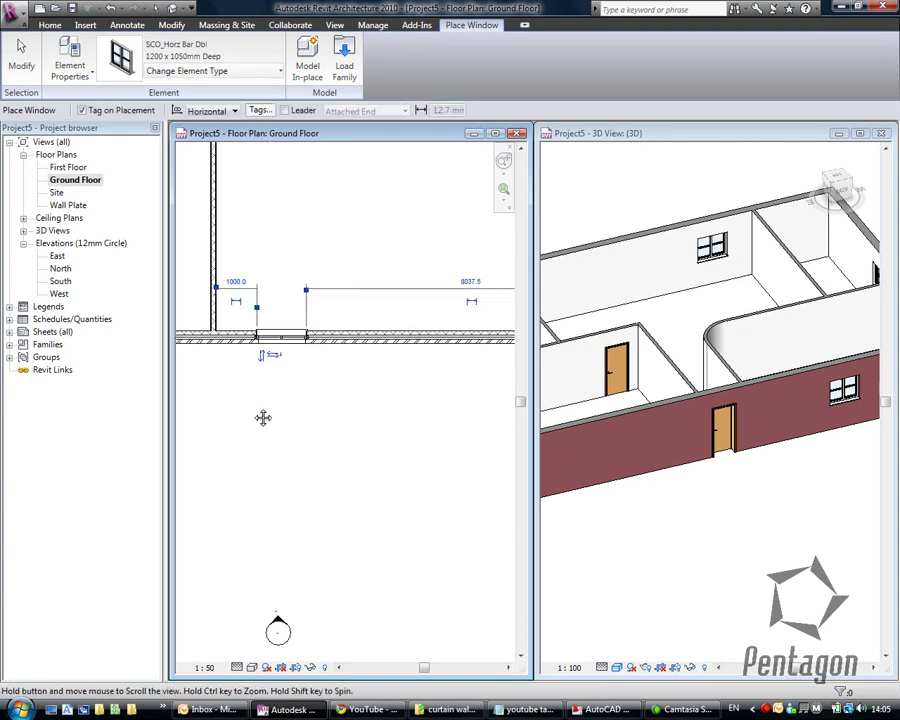
pyautogui.click(366, 347)
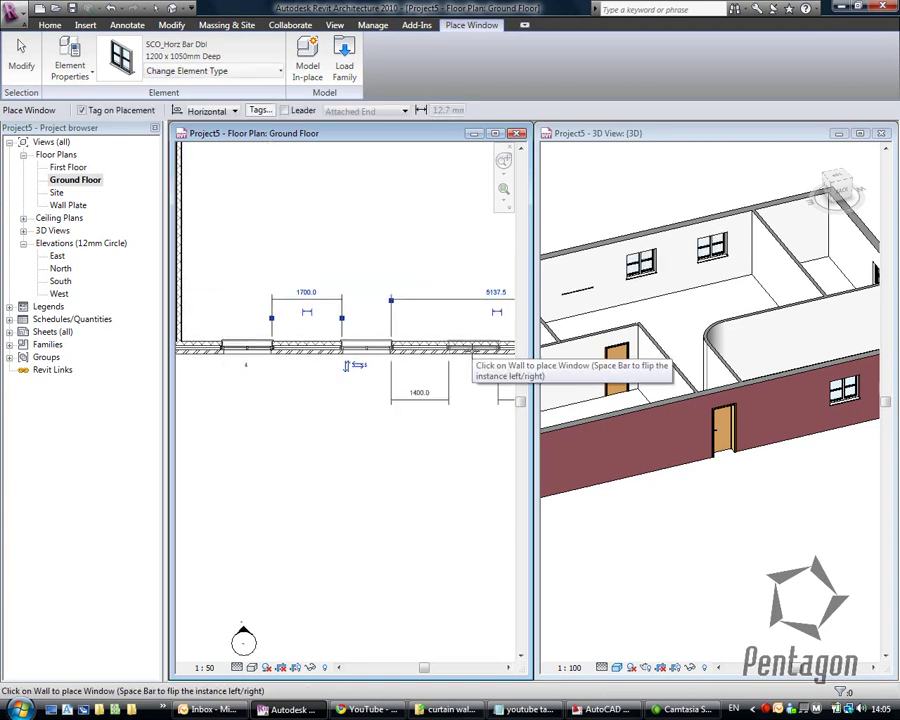
pyautogui.click(458, 343)
pyautogui.rightClick(348, 212)
pyautogui.click(354, 218)
pyautogui.rightClick(323, 211)
pyautogui.click(338, 219)
pyautogui.scroll(-3, 345, 233)
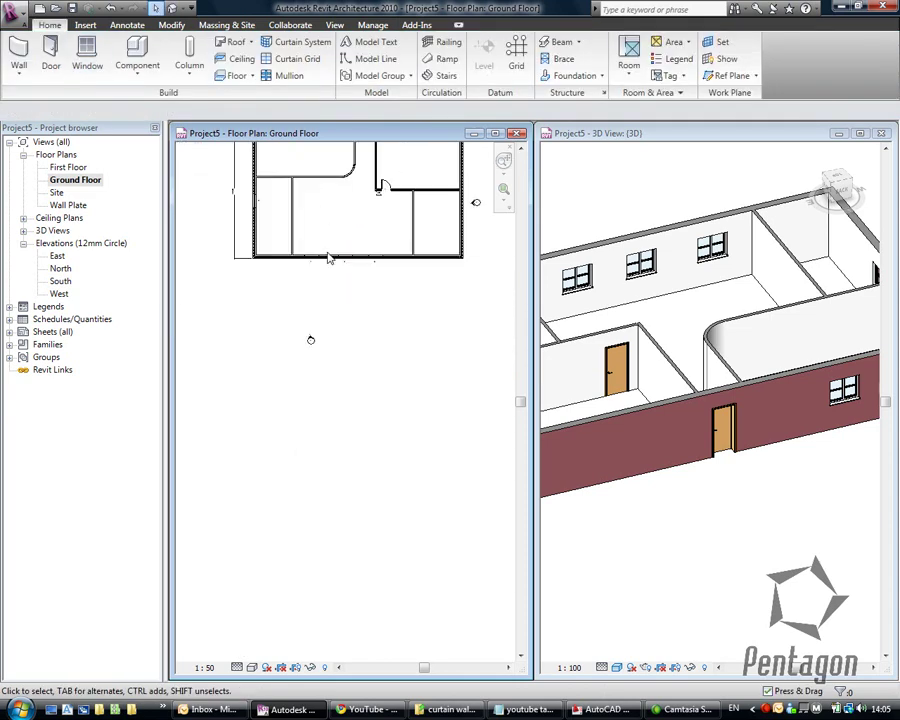
pyautogui.moveTo(334, 305); pyautogui.dragTo(327, 460, button='middle')
pyautogui.scroll(2, 322, 430)
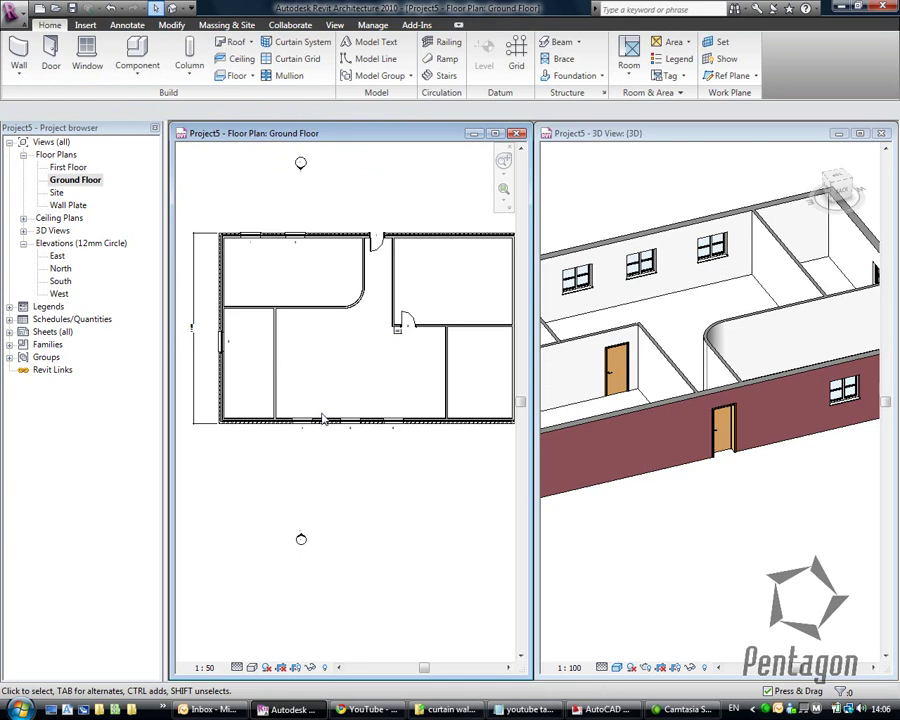
pyautogui.scroll(2, 230, 288)
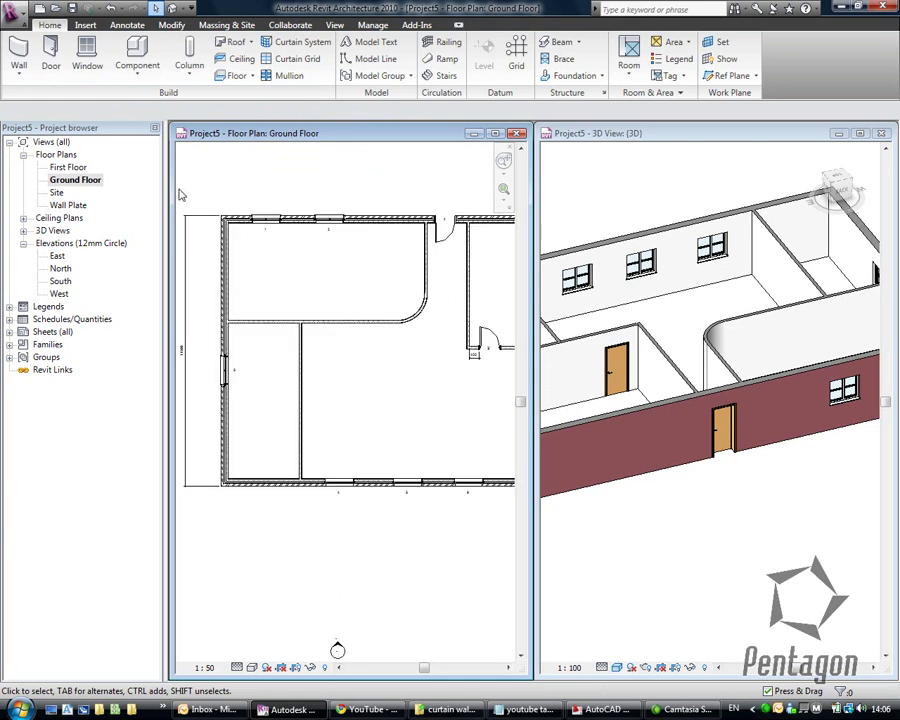
# Create a Beam and Block 225mm Susp Ground floor by picking the four outer walls.
pyautogui.click(236, 76)
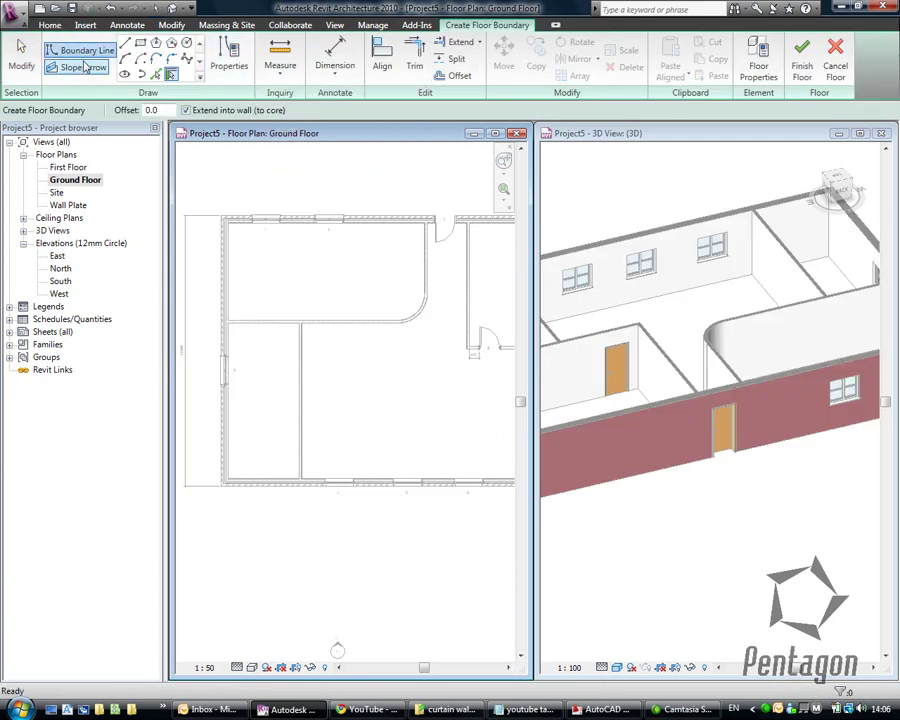
pyautogui.click(171, 76)
pyautogui.click(230, 245)
pyautogui.click(257, 226)
pyautogui.click(289, 478)
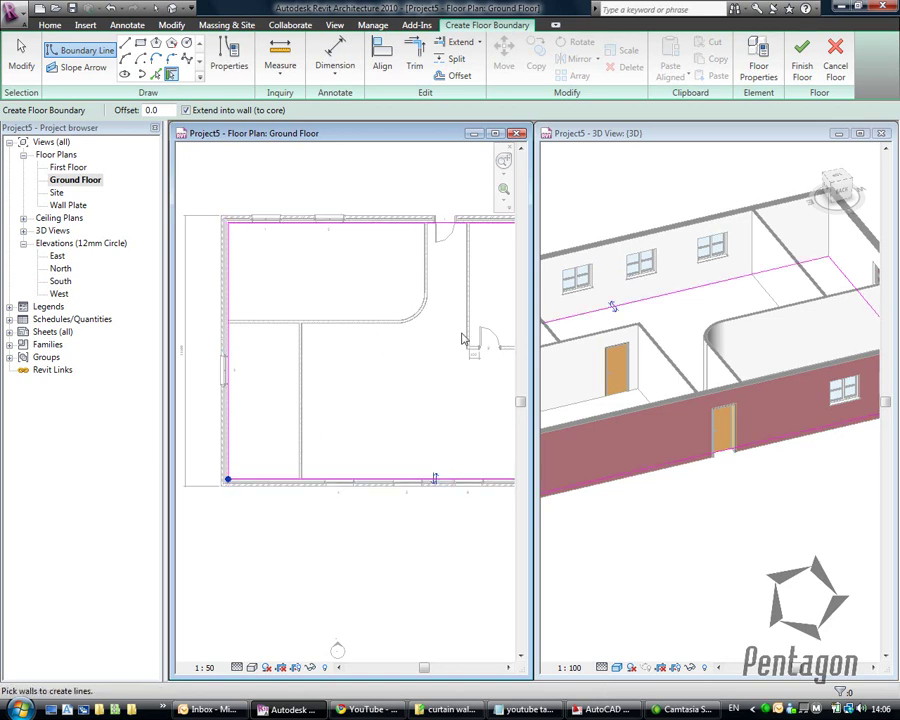
pyautogui.moveTo(321, 340); pyautogui.dragTo(210, 337, button='middle')
pyautogui.moveTo(418, 337); pyautogui.dragTo(165, 344, button='middle')
pyautogui.click(416, 312)
pyautogui.click(802, 62)
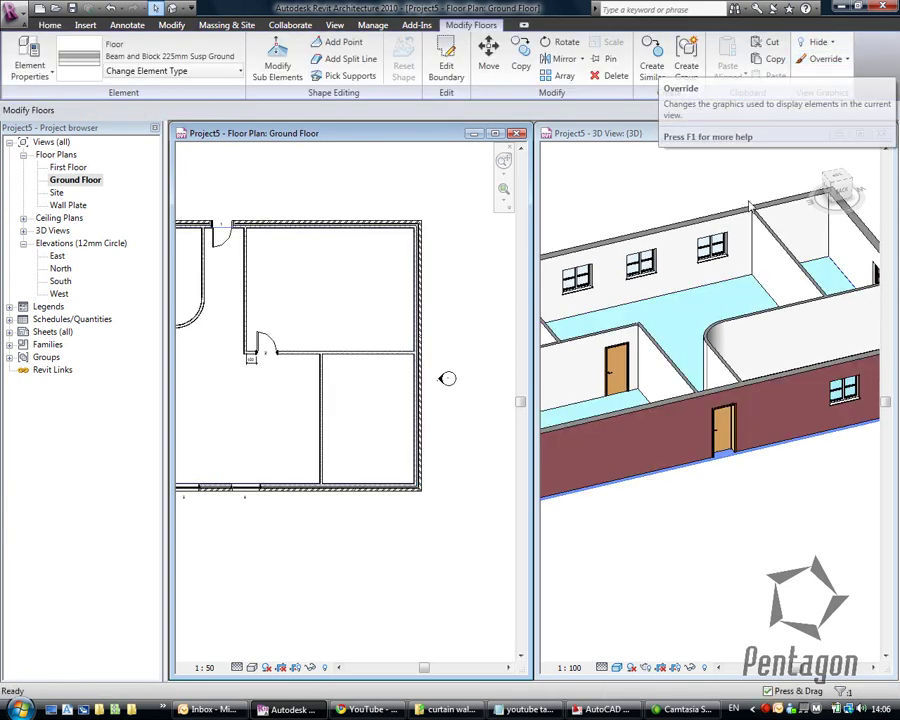
pyautogui.rightClick(717, 500)
pyautogui.click(716, 502)
# Orbit the 3D view to look down into the rooms and centre the floor plan.
pyautogui.scroll(-2, 723, 525)
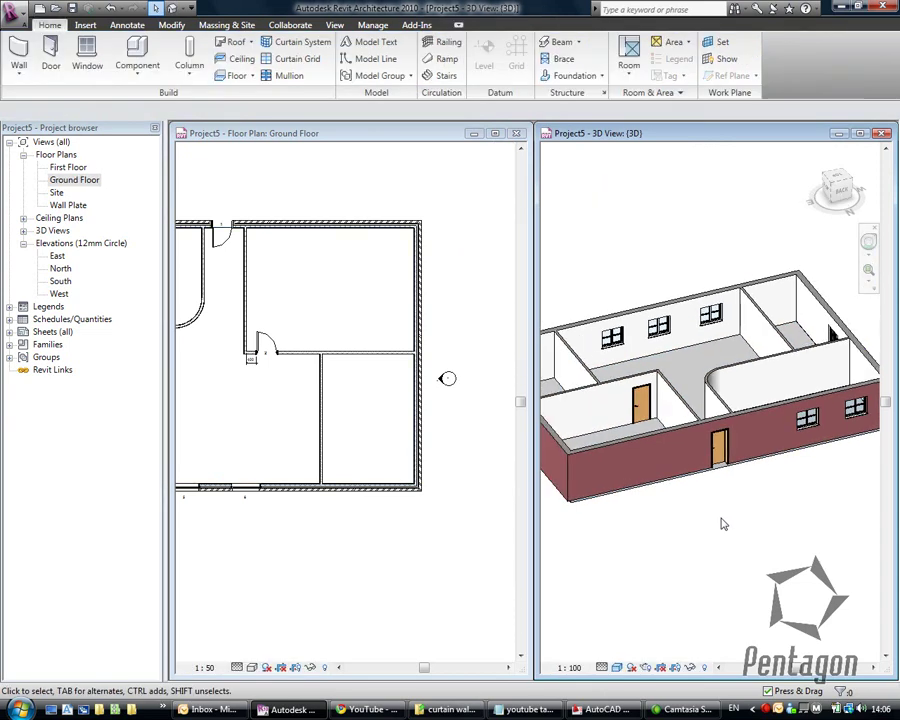
pyautogui.keyDown('shift'); pyautogui.moveTo(737, 531); pyautogui.dragTo(660, 552, button='middle'); pyautogui.keyUp('shift')
pyautogui.scroll(-3, 353, 526)
pyautogui.moveTo(263, 463); pyautogui.dragTo(380, 464, button='middle')
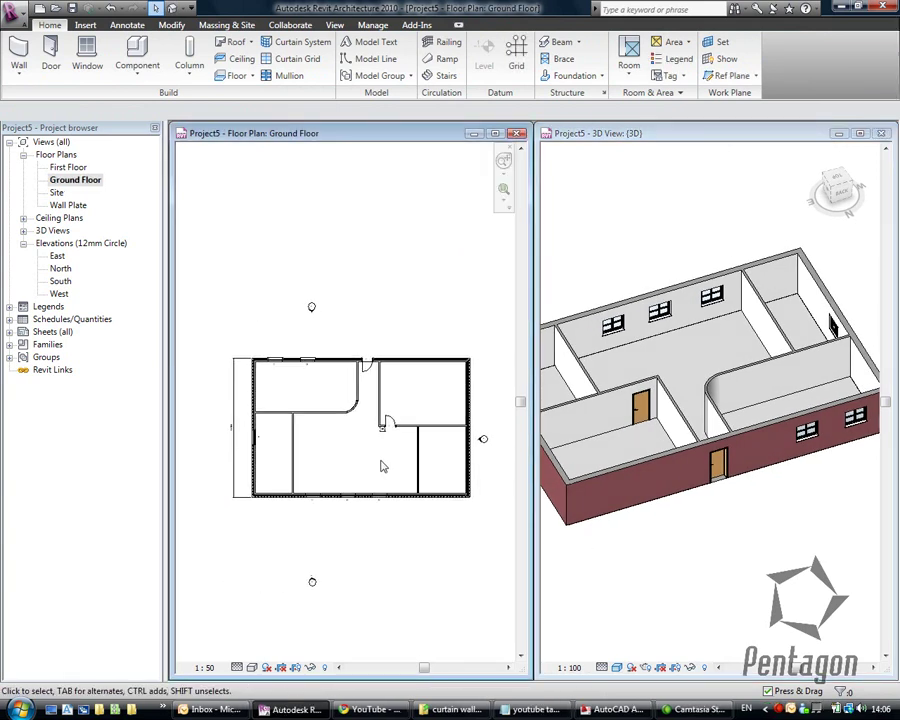